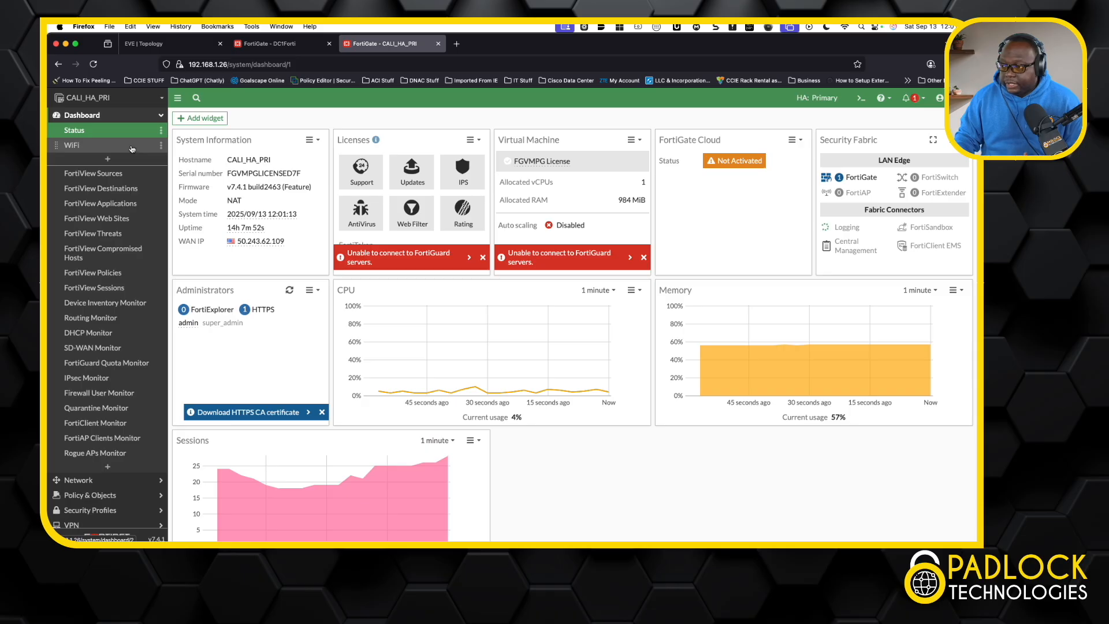
# Step: Open the IPsec VPN creation wizard on the CALI_HA_PRI firewall
pyautogui.click(160, 117)
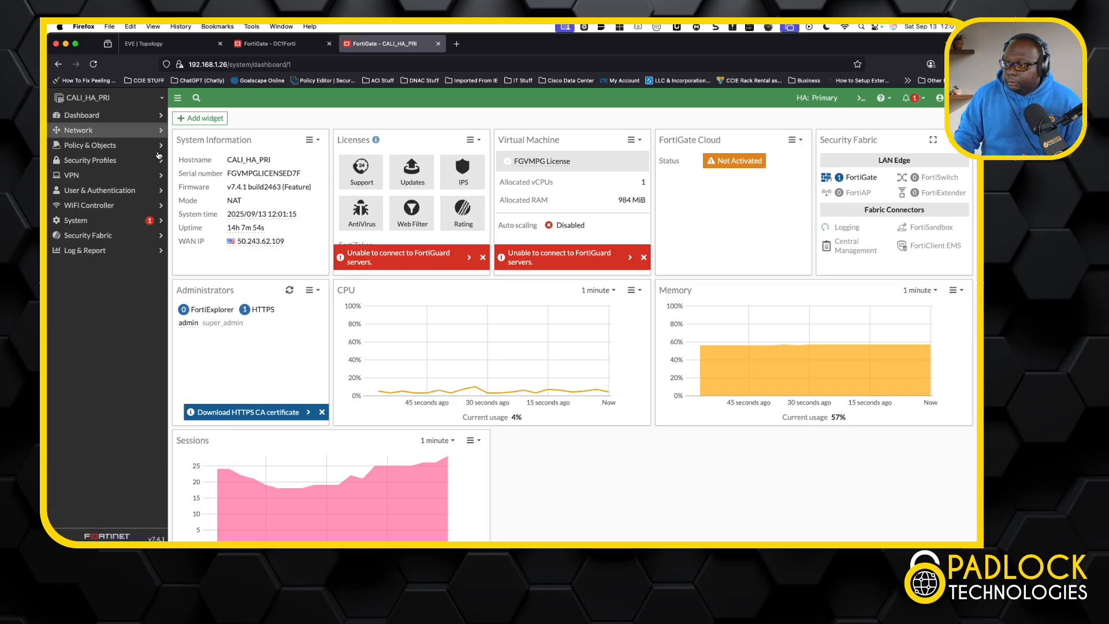
pyautogui.click(92, 176)
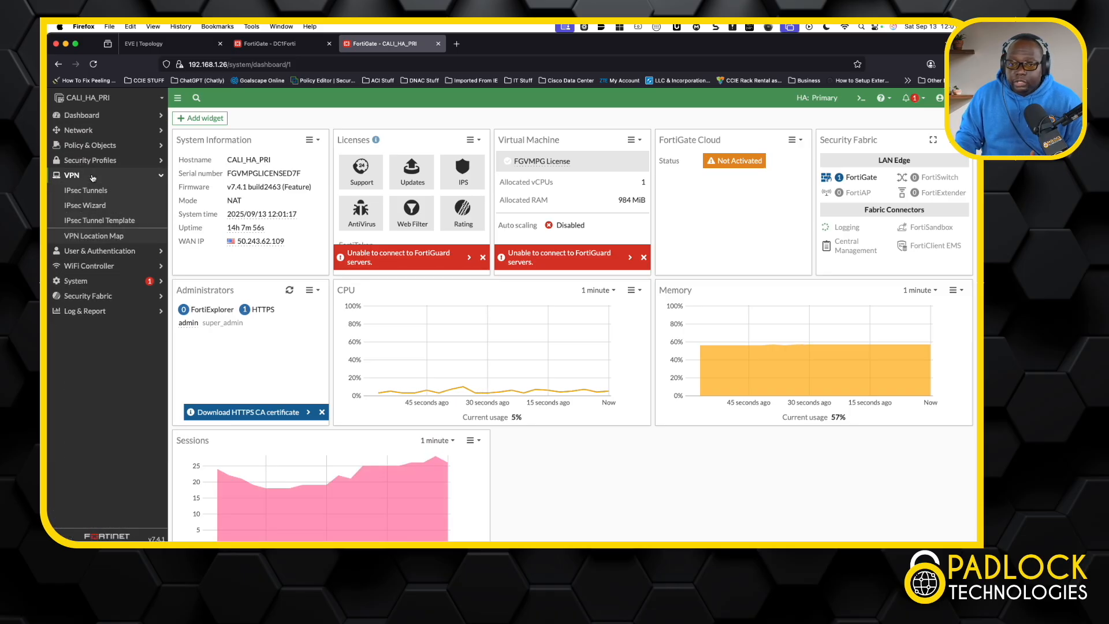
pyautogui.click(103, 206)
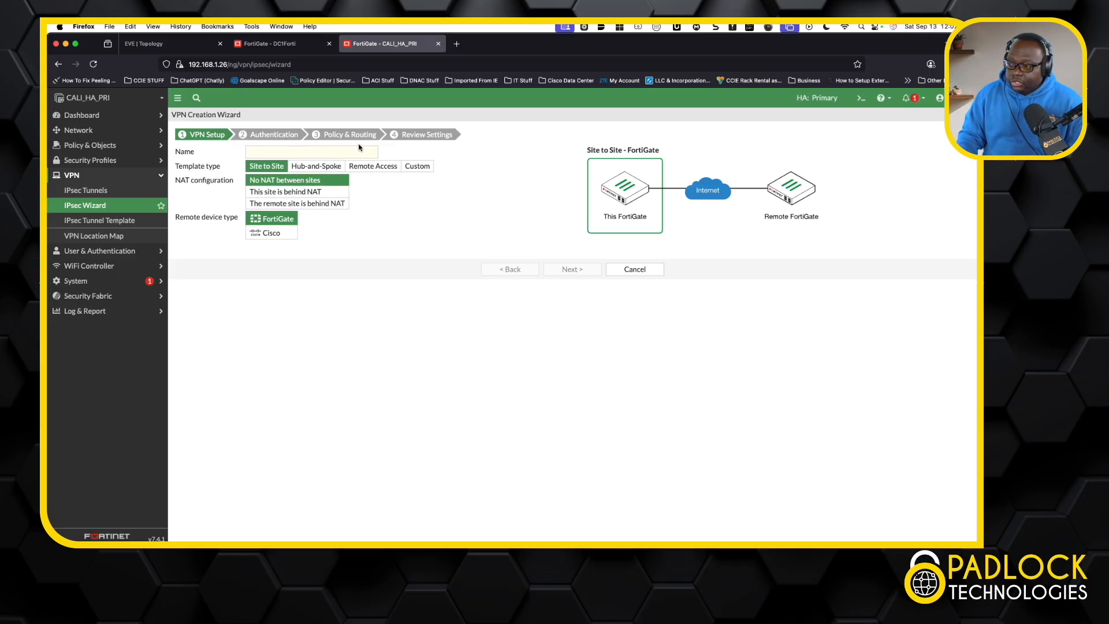
# Step: View the list of existing IPsec tunnels and start creating a new IPsec tunnel from it
pyautogui.click(99, 196)
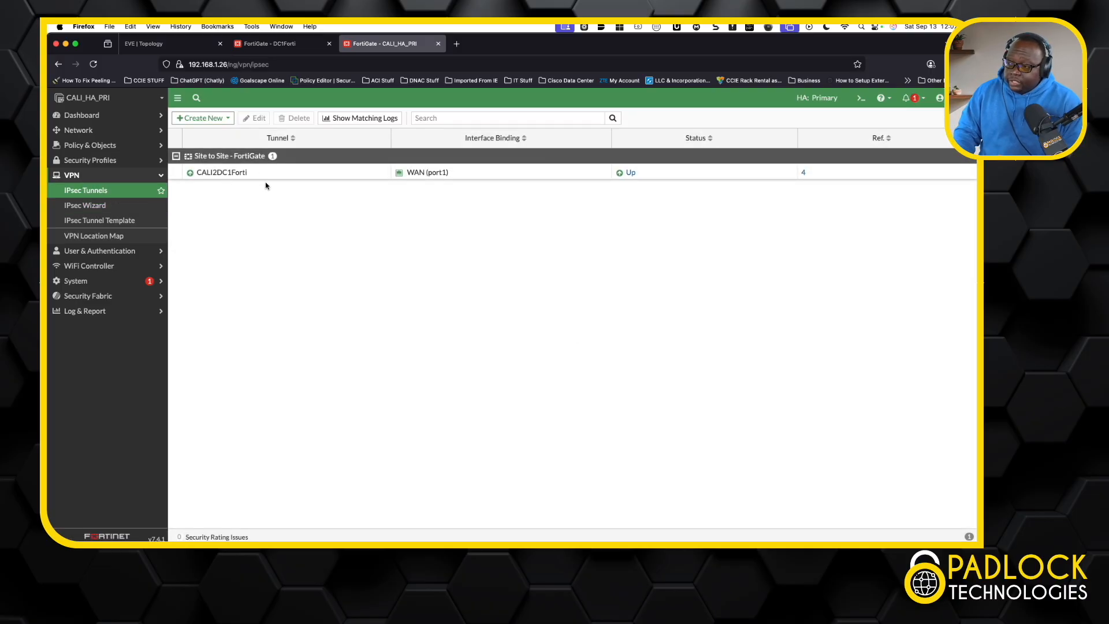
pyautogui.click(224, 120)
pyautogui.click(218, 133)
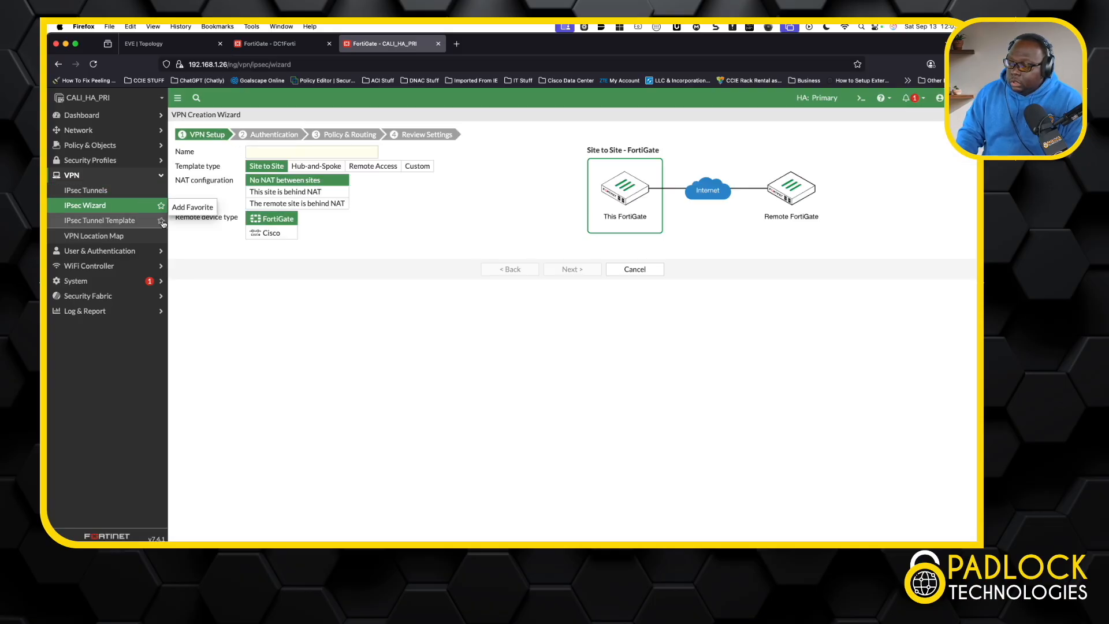
pyautogui.click(87, 190)
pyautogui.click(204, 119)
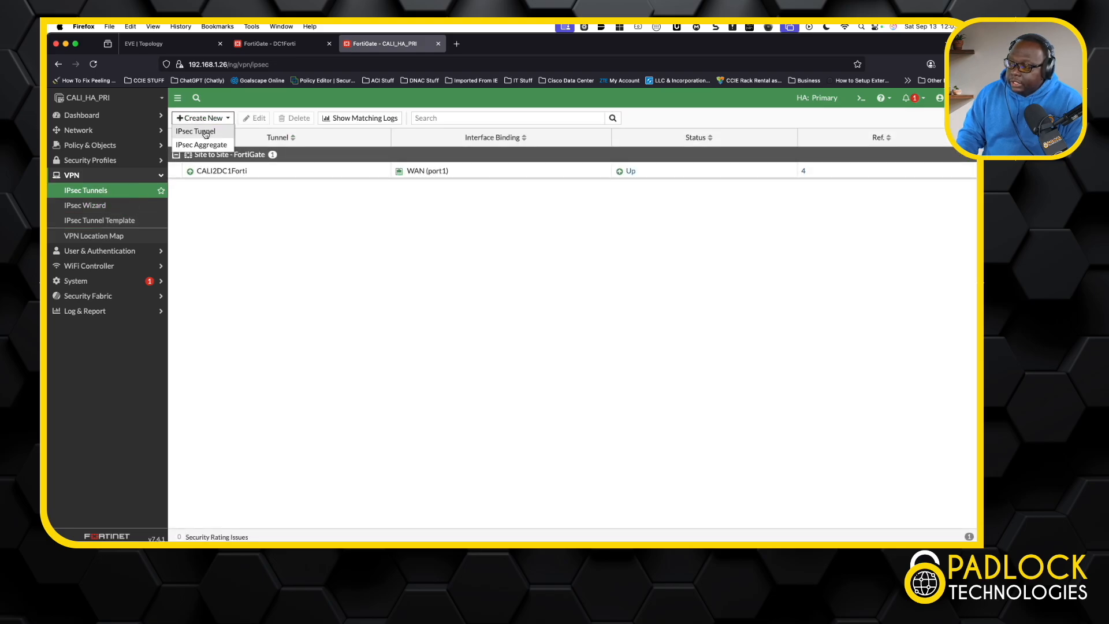
pyautogui.click(202, 131)
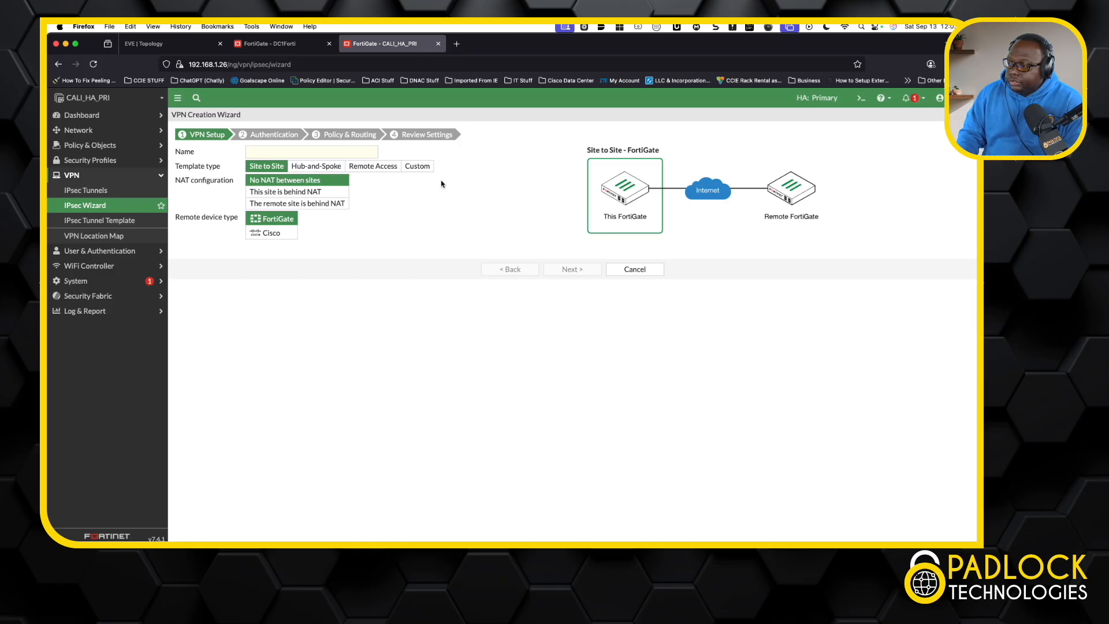
# Step: Choose the Custom template for the new VPN, name it TestTunnel and proceed to its configuration form
pyautogui.click(426, 167)
pyautogui.click(313, 150)
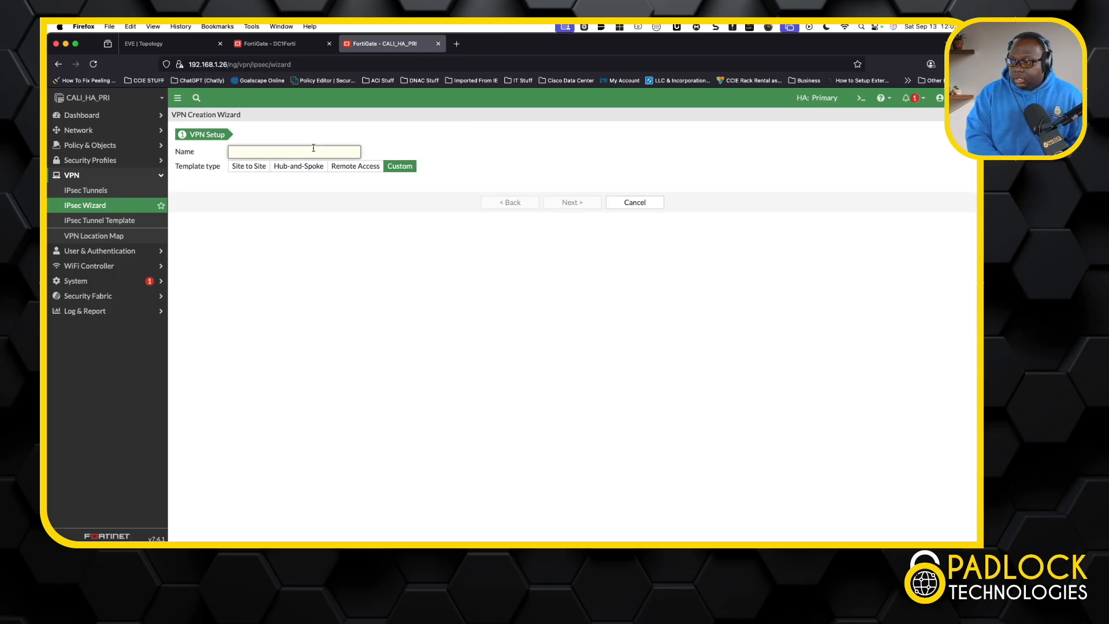
pyautogui.write('Te')
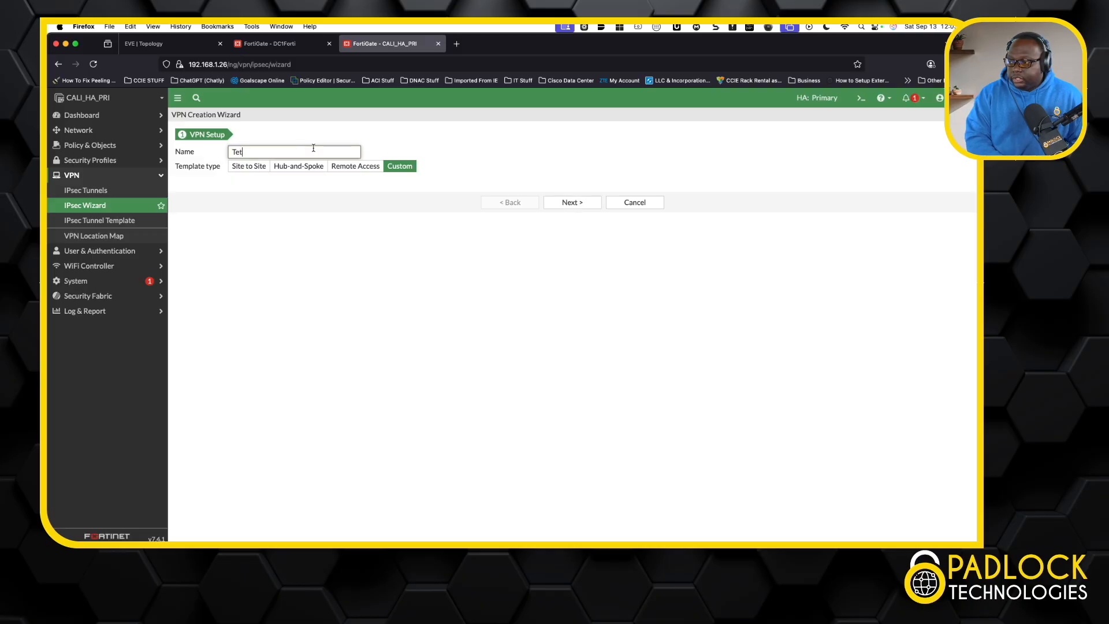
pyautogui.write('sTunnel')
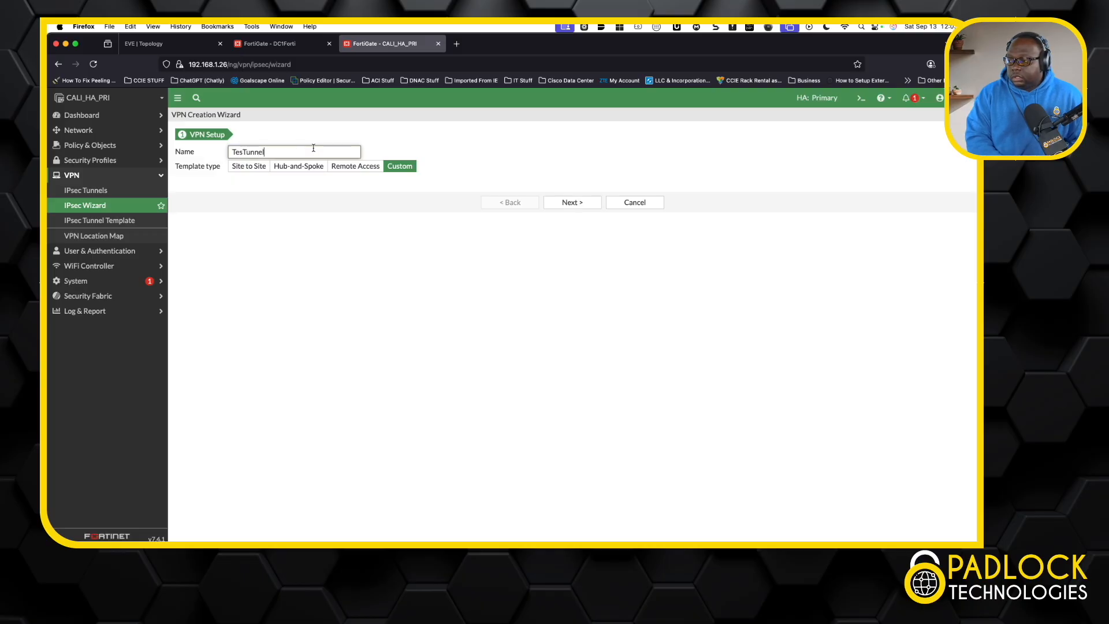
pyautogui.click(242, 151)
pyautogui.write('t')
pyautogui.click(572, 202)
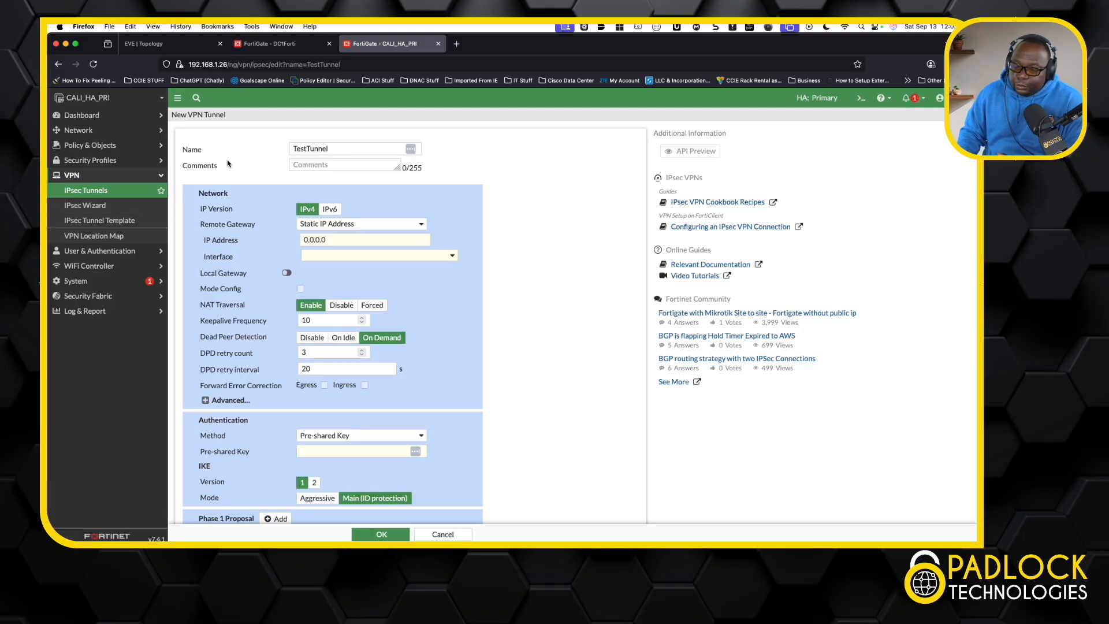
# Step: Examine TestTunnel's network options, including remote gateway types, interface choices, the local gateway and the advanced settings
pyautogui.scroll(-2, 378, 207)
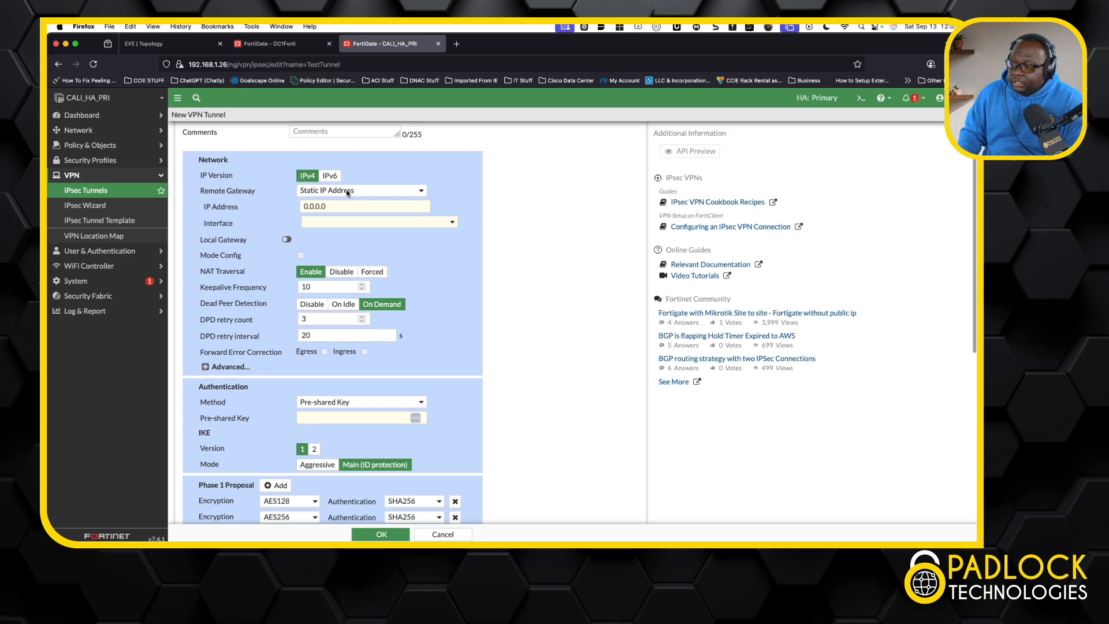
pyautogui.click(417, 191)
pyautogui.click(446, 193)
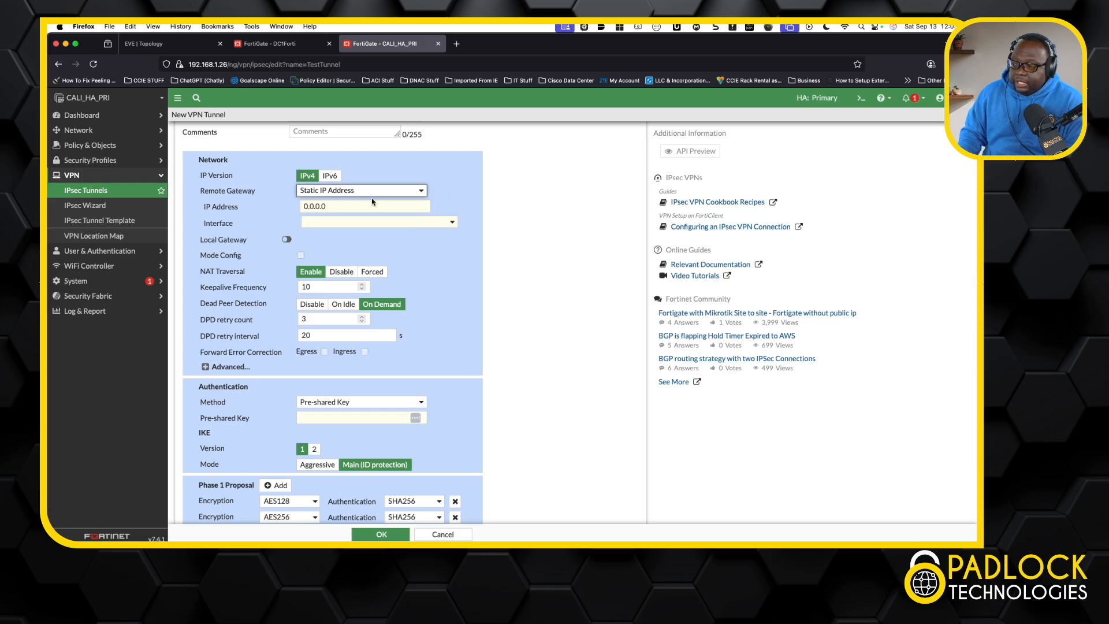
pyautogui.click(433, 223)
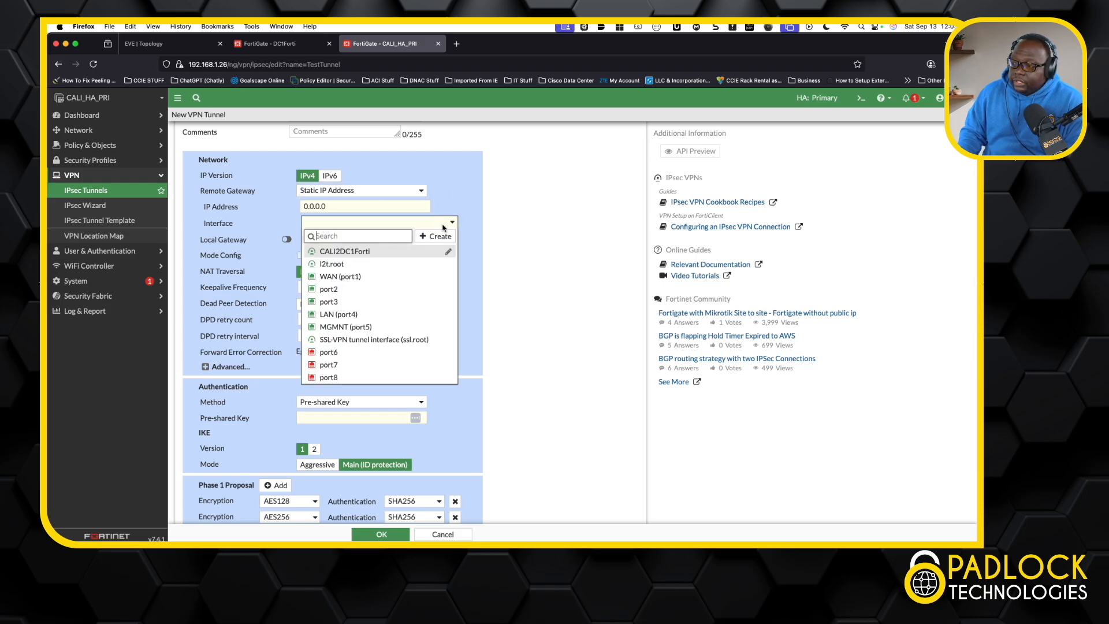
pyautogui.click(395, 225)
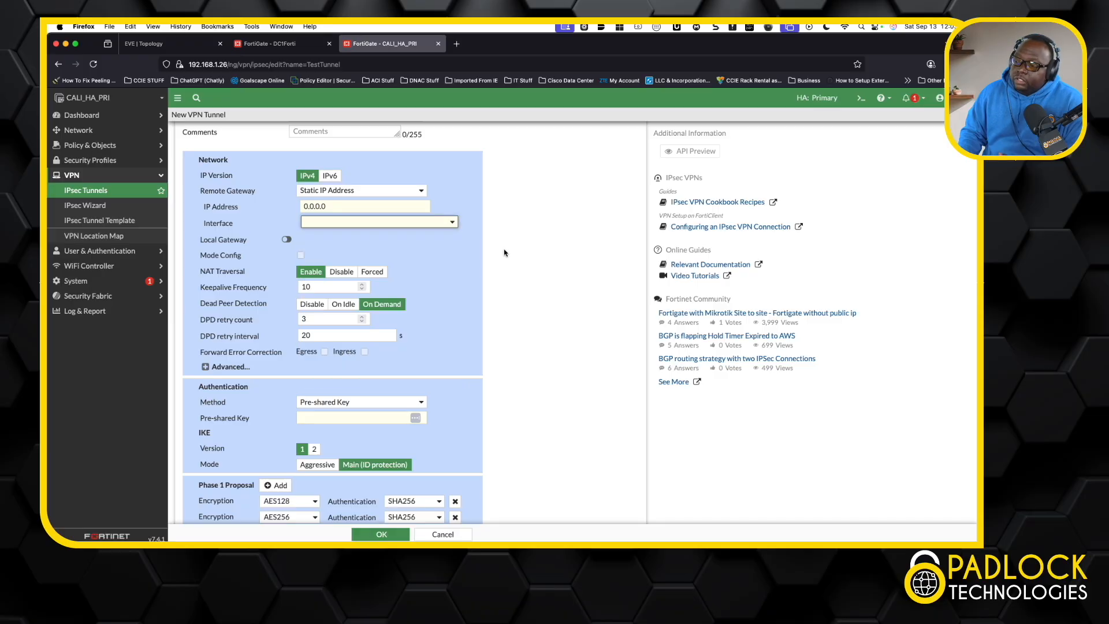
pyautogui.click(285, 239)
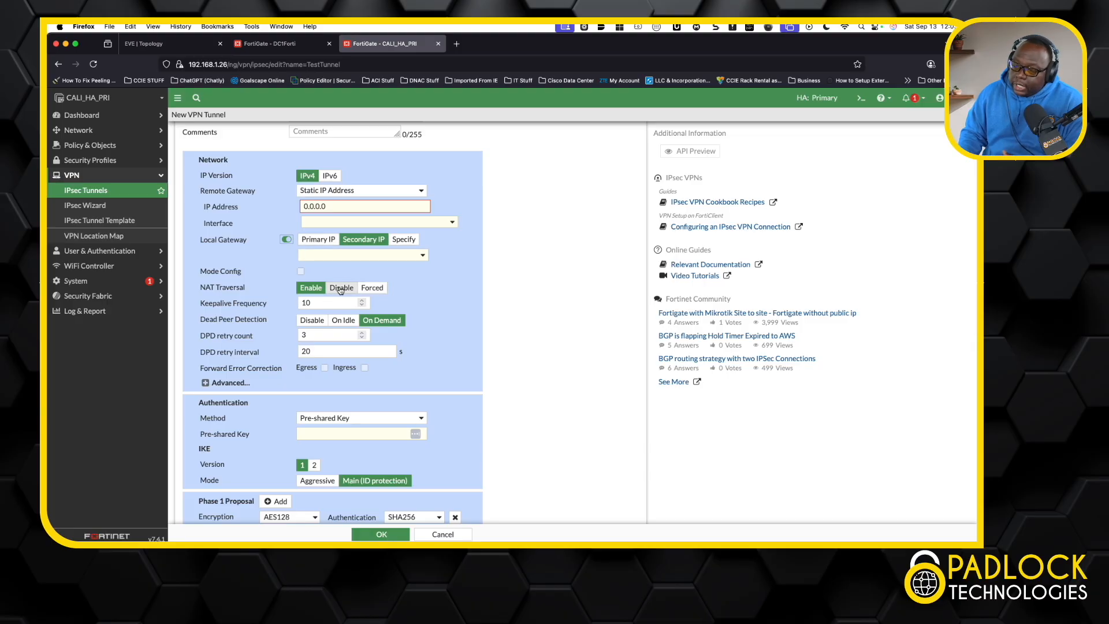
pyautogui.scroll(-2, 448, 357)
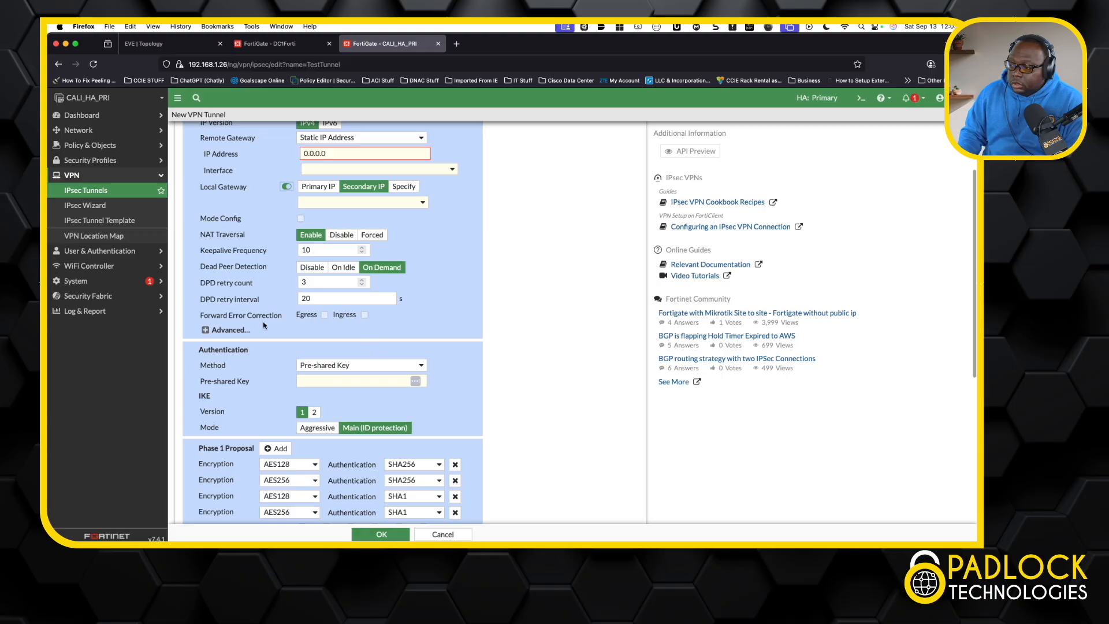
pyautogui.click(205, 331)
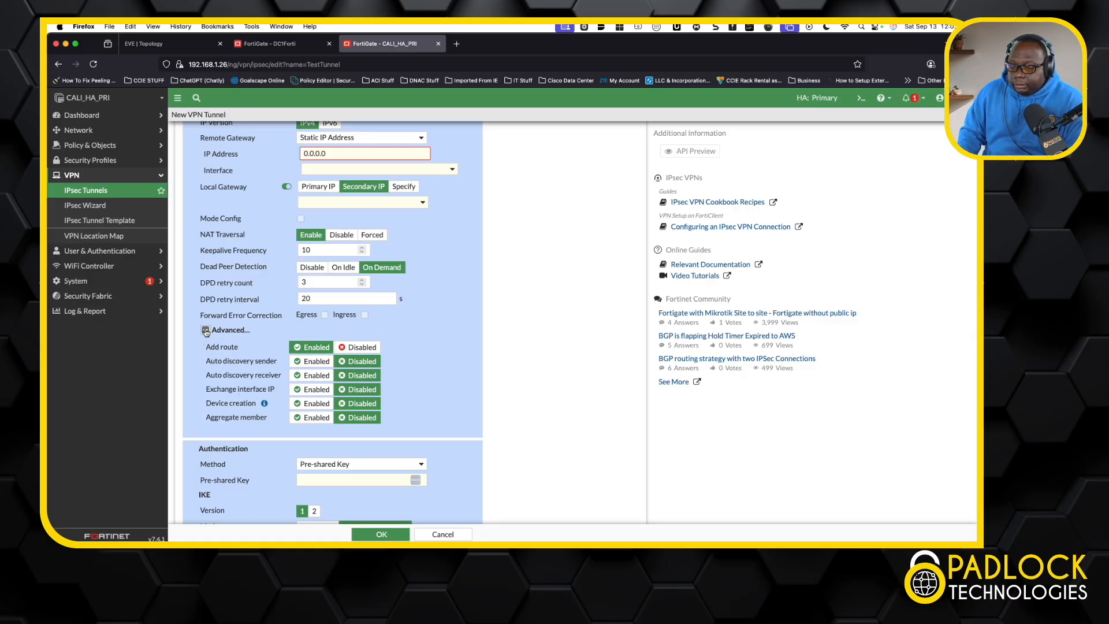
pyautogui.click(205, 330)
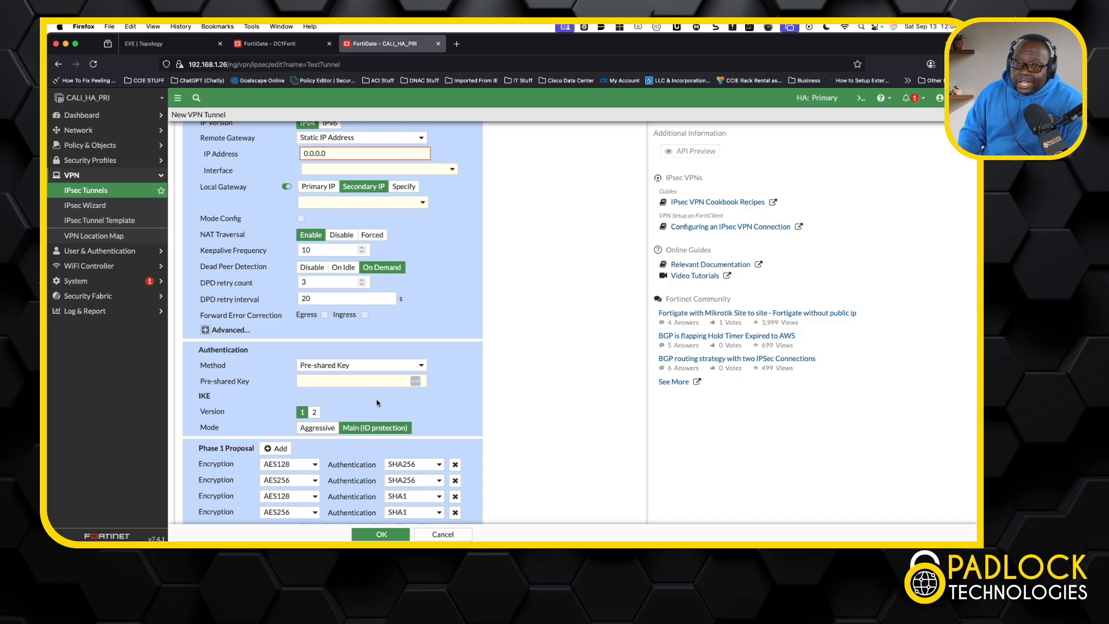
# Step: Review TestTunnel's authentication, Phase 1 and advanced Phase 2 settings, and discard the unsaved tunnel
pyautogui.scroll(-5, 439, 397)
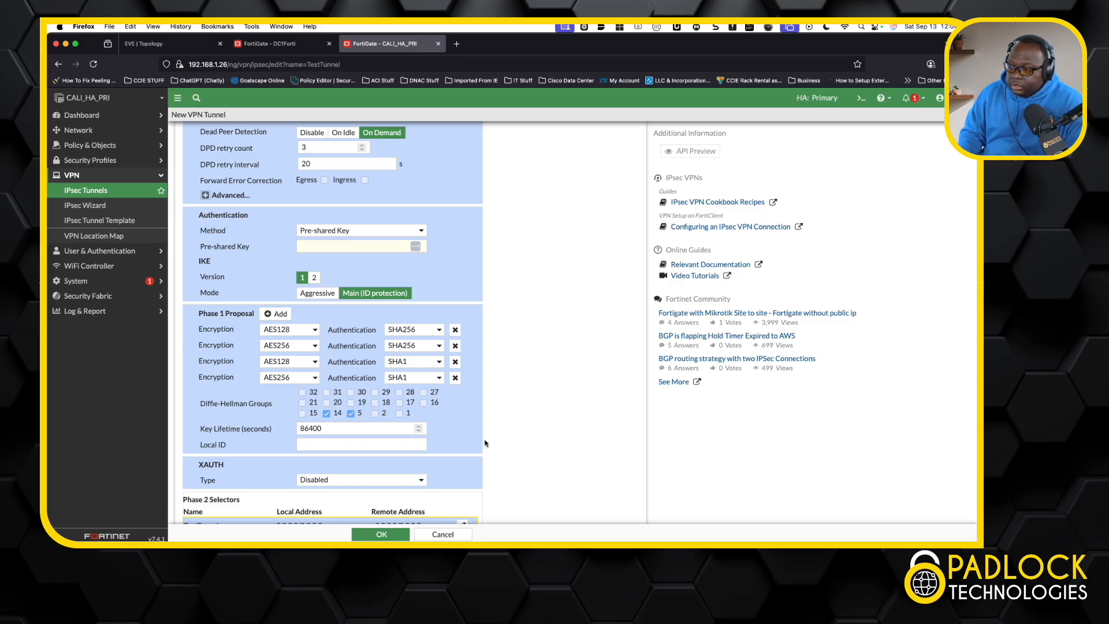
pyautogui.scroll(-4, 485, 443)
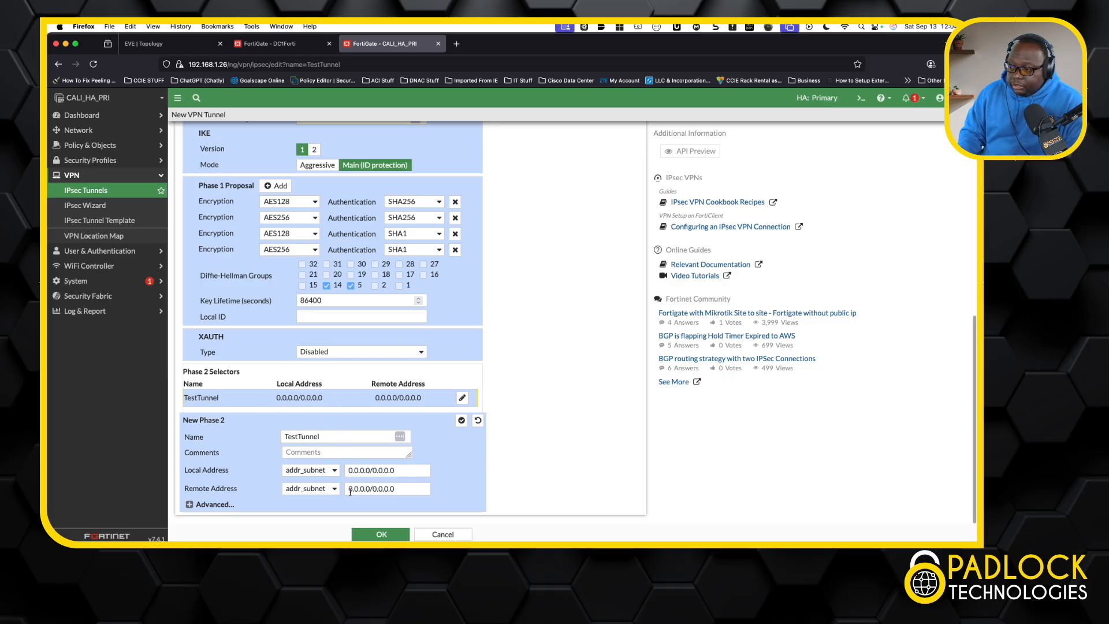
pyautogui.click(191, 504)
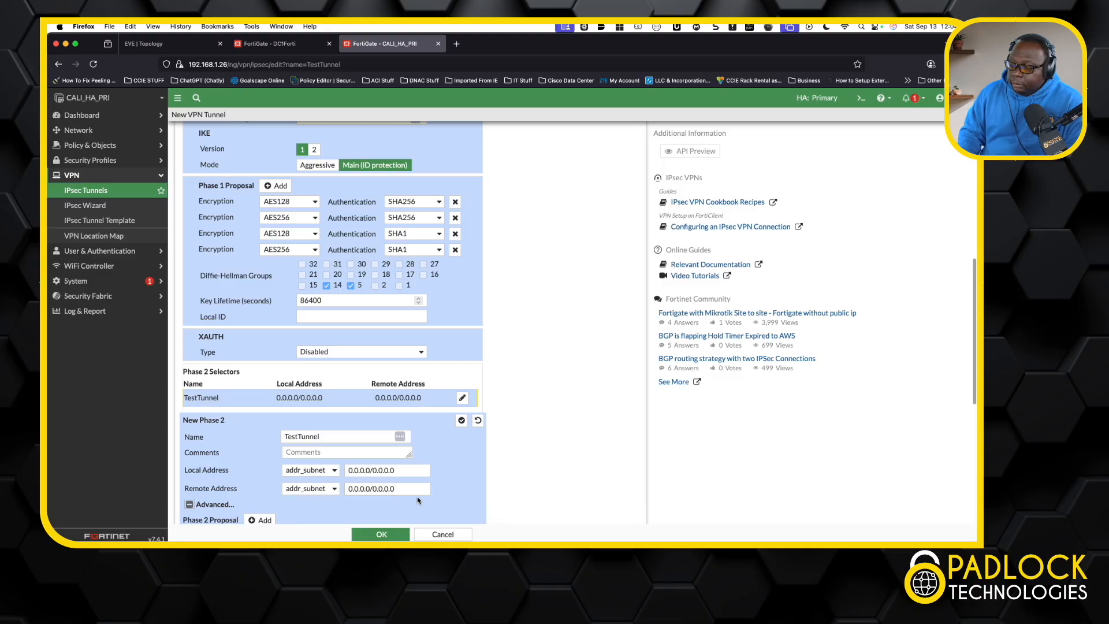
pyautogui.scroll(-3, 417, 497)
pyautogui.scroll(-1, 417, 500)
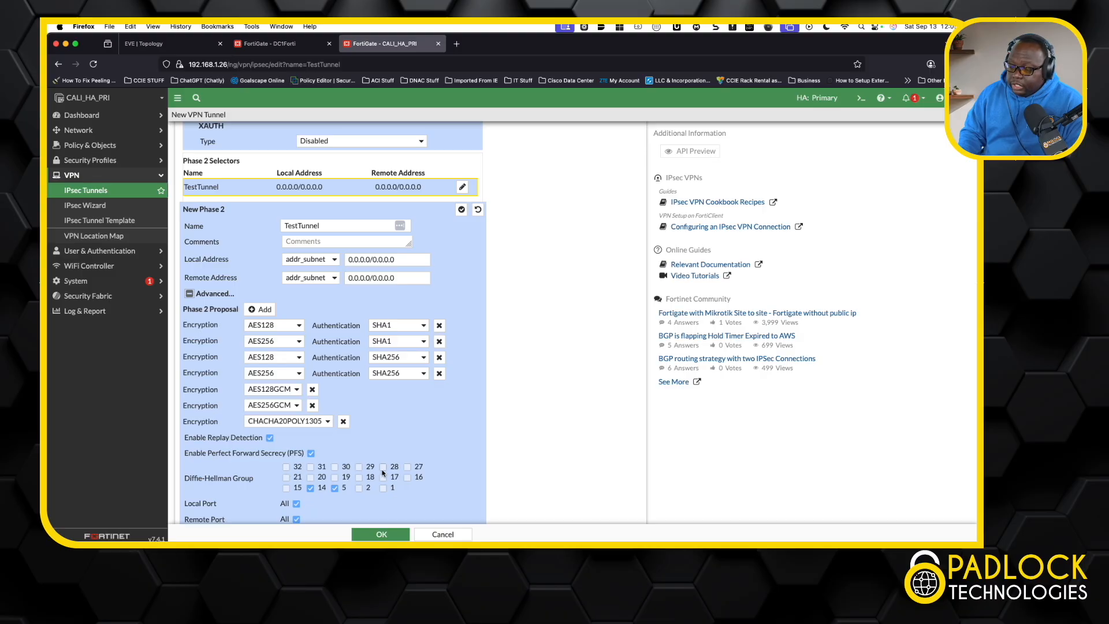
pyautogui.scroll(-3, 382, 472)
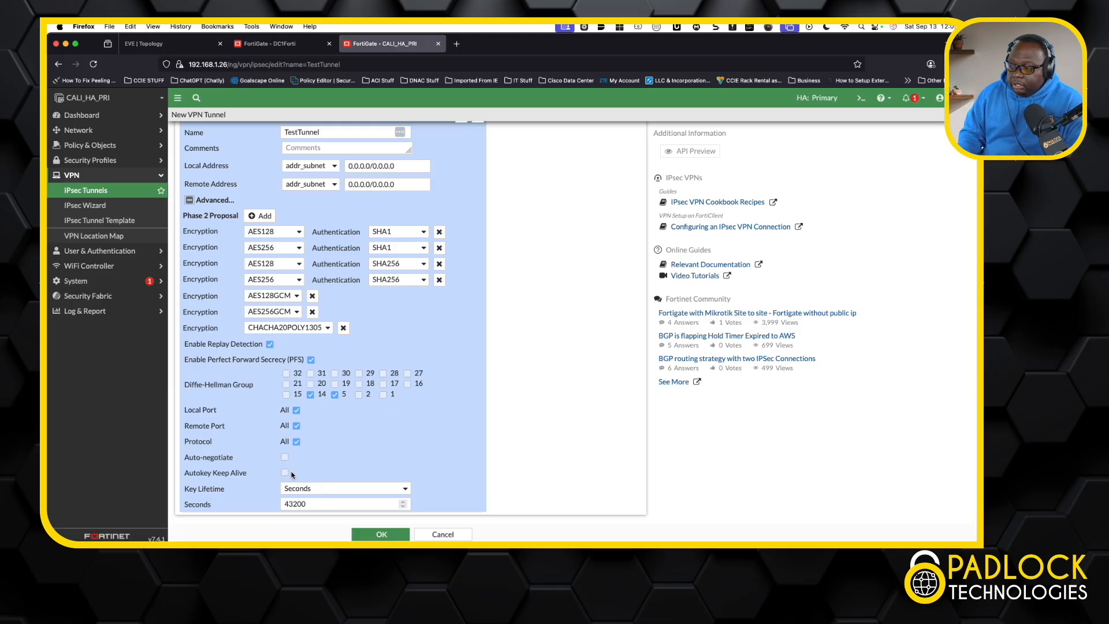
pyautogui.click(453, 535)
pyautogui.click(503, 341)
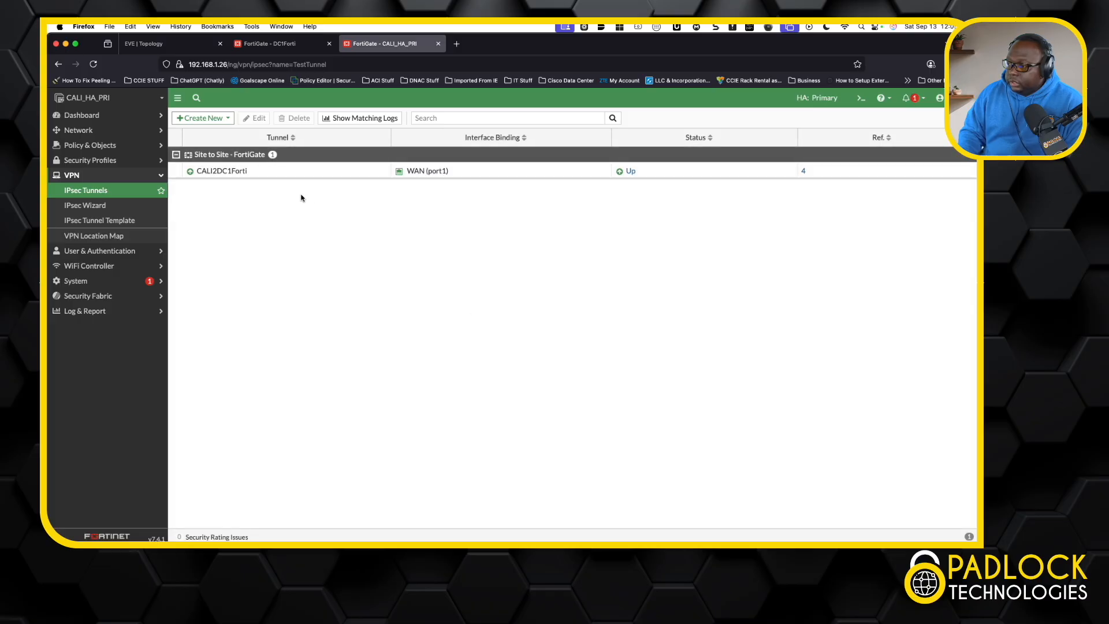
# Step: Open the CALI2DC1Forti tunnel for editing and inspect its network section, including the advanced options
pyautogui.rightClick(289, 172)
pyautogui.click(304, 184)
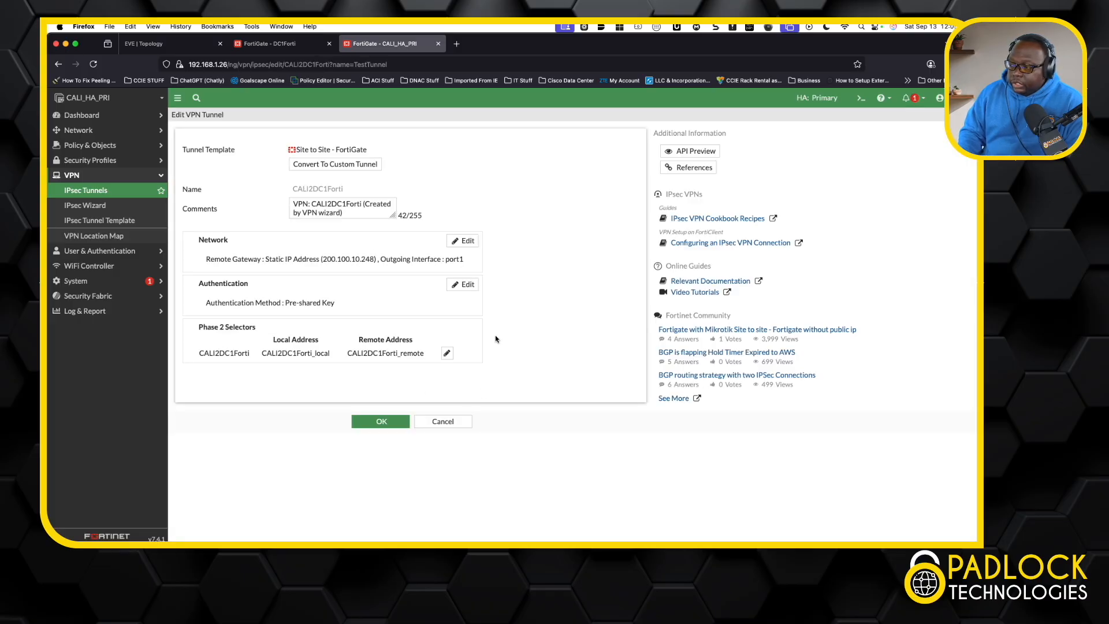
pyautogui.click(462, 241)
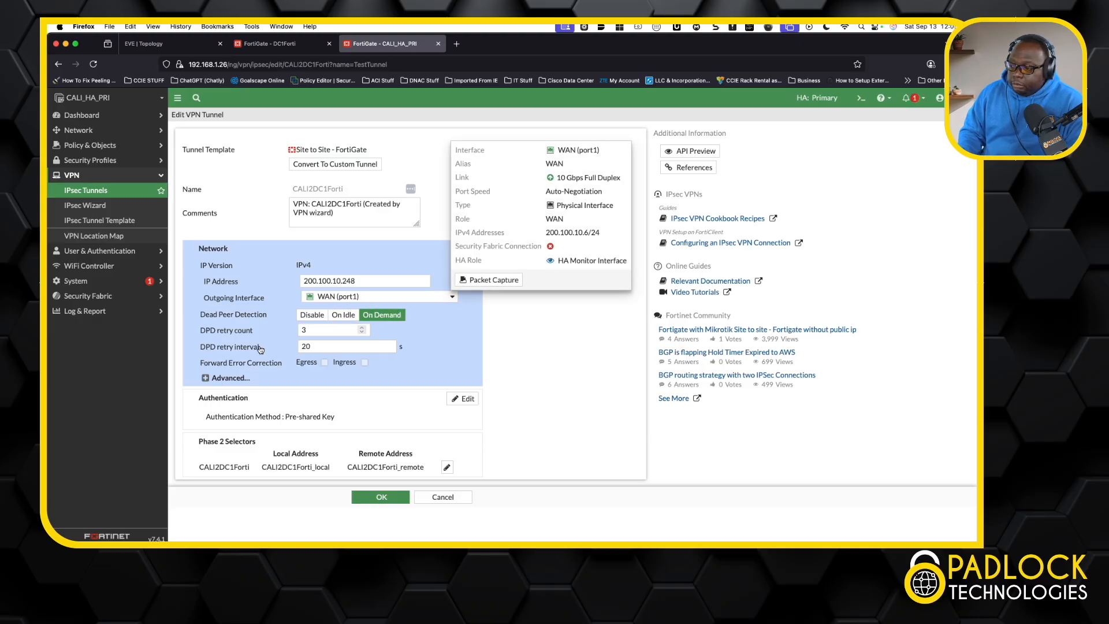
pyautogui.click(206, 377)
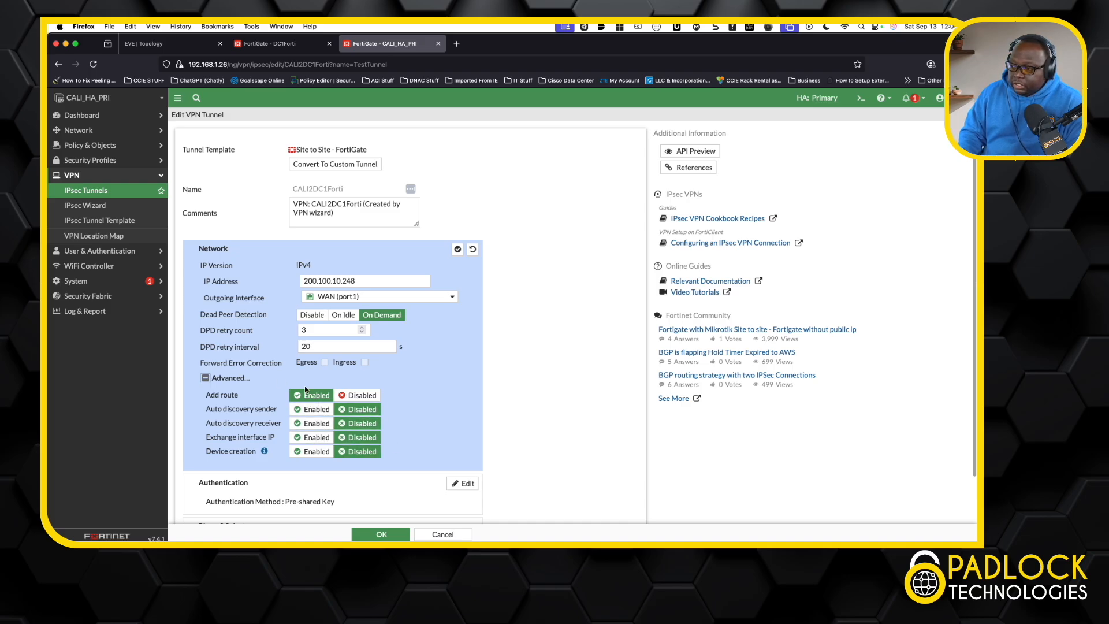
pyautogui.click(205, 379)
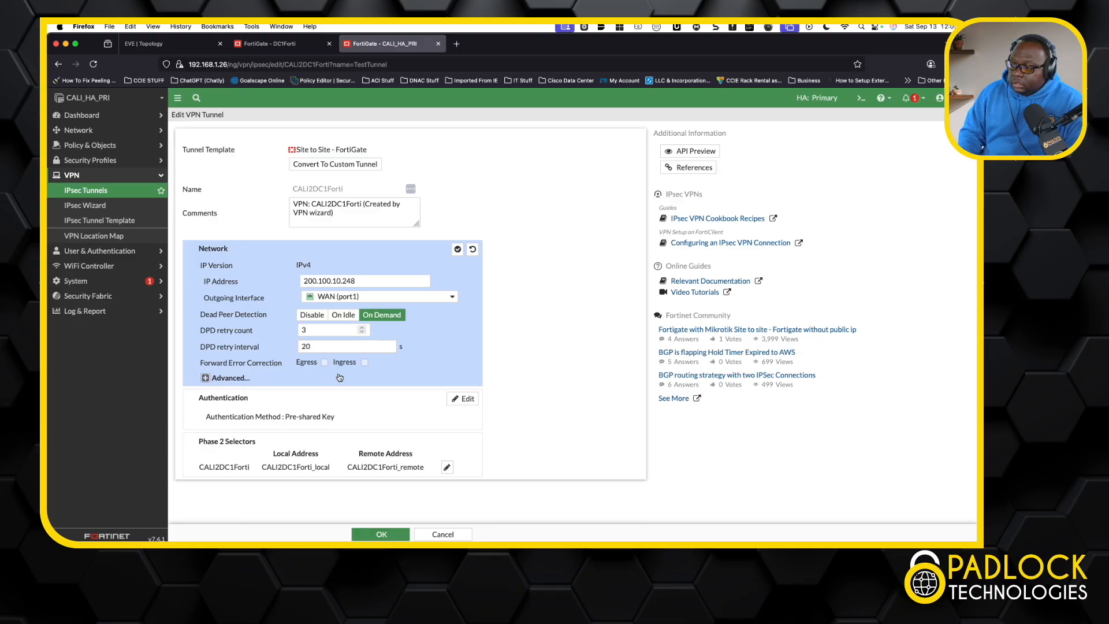
pyautogui.click(457, 249)
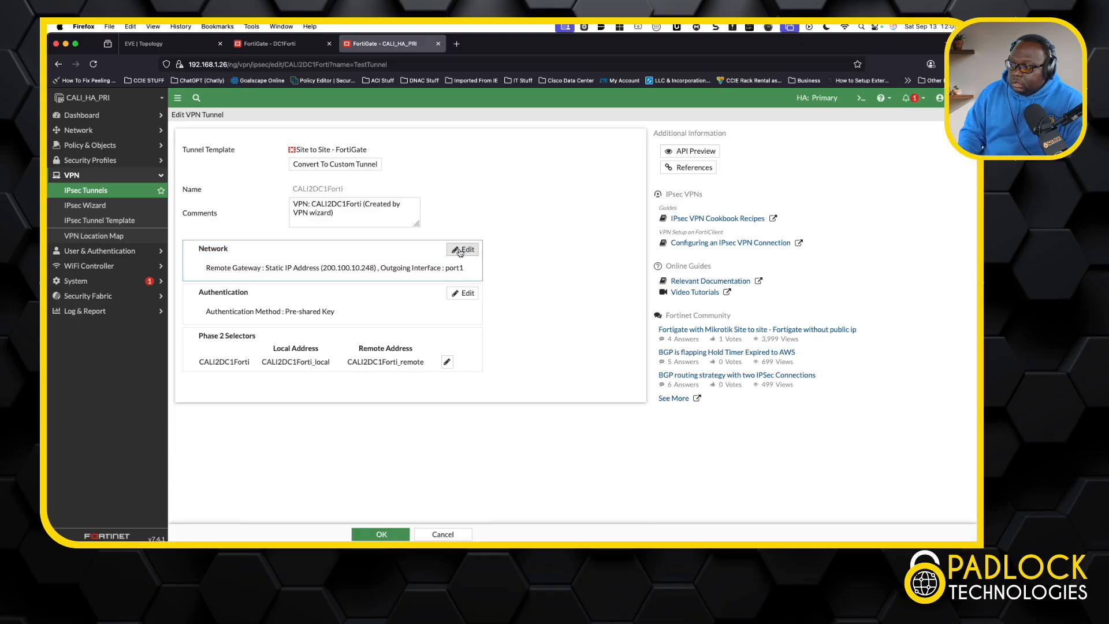
# Step: Inspect the CALI2DC1Forti tunnel's authentication settings and Phase 2 selectors, and leave the tunnel editor without saving
pyautogui.click(466, 294)
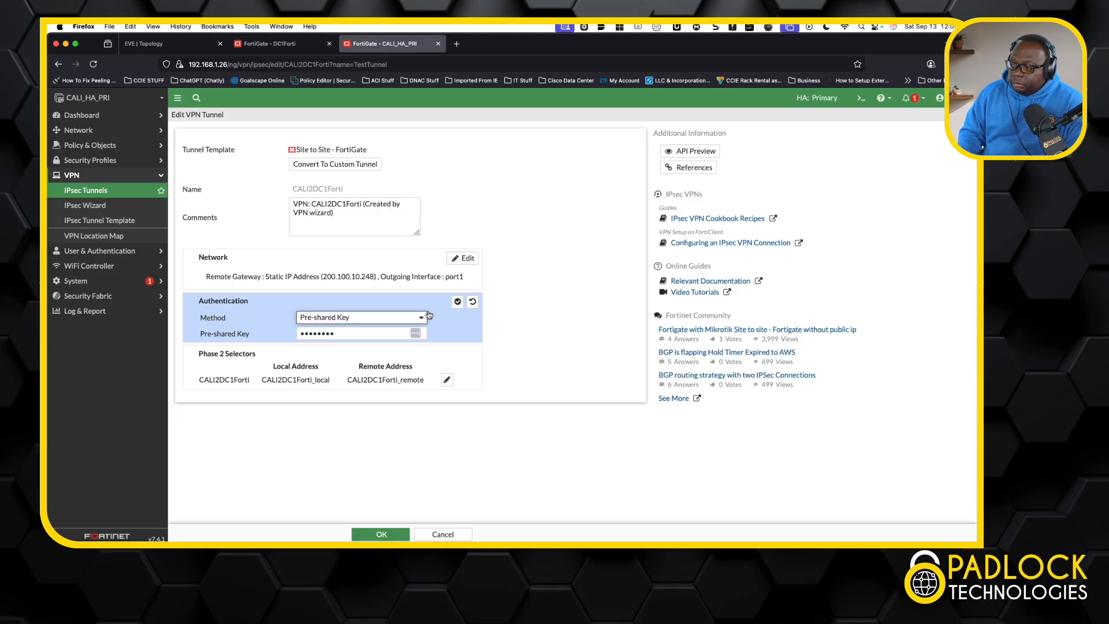
pyautogui.click(457, 302)
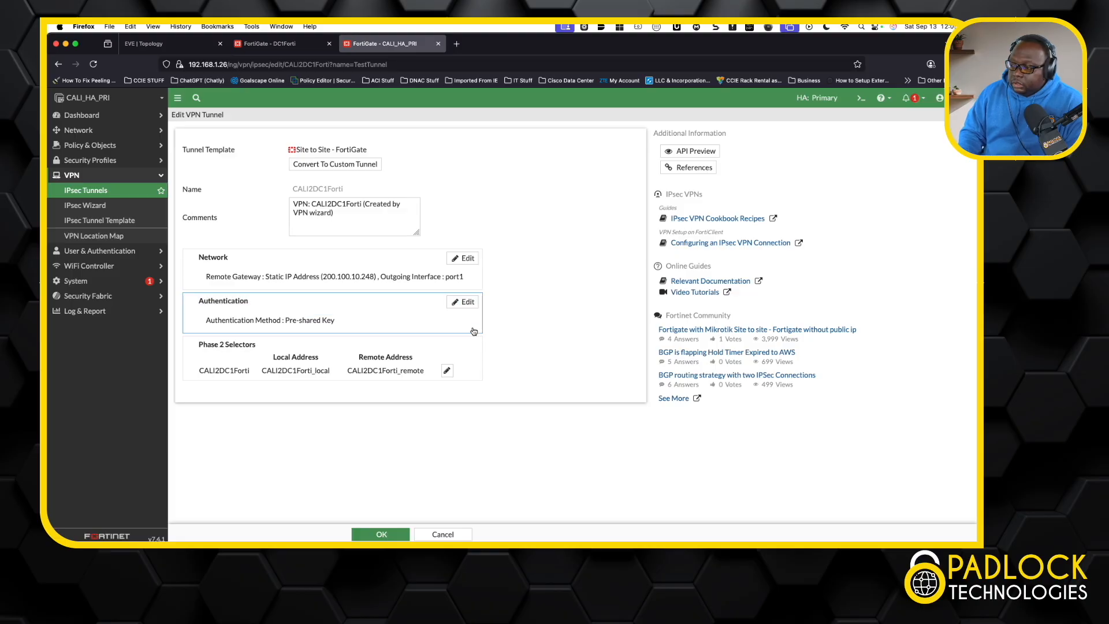
pyautogui.click(447, 370)
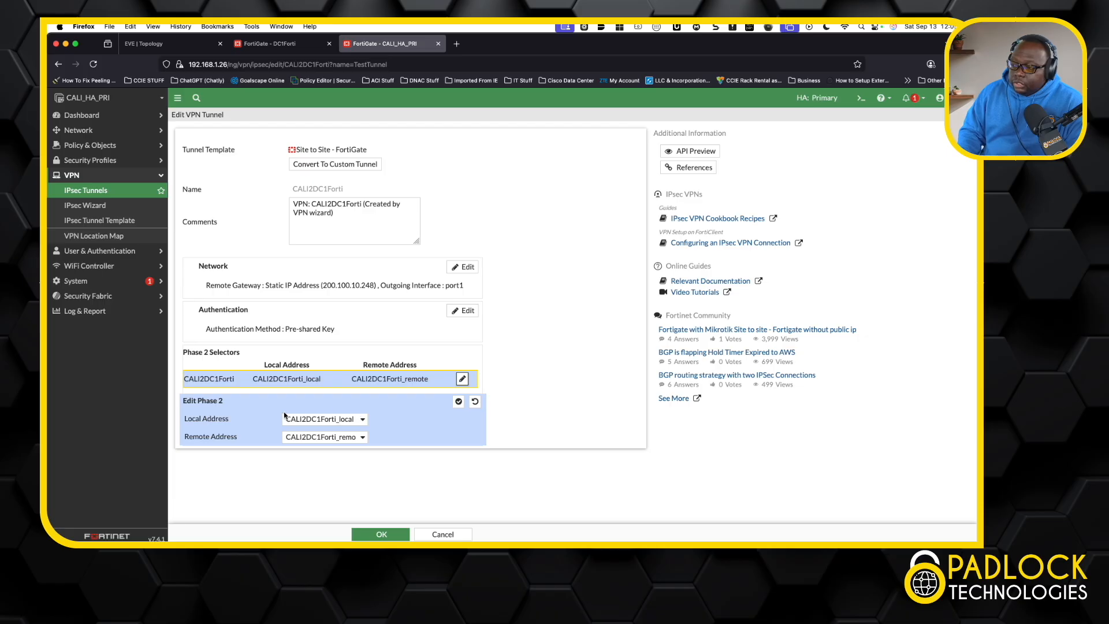
pyautogui.click(464, 381)
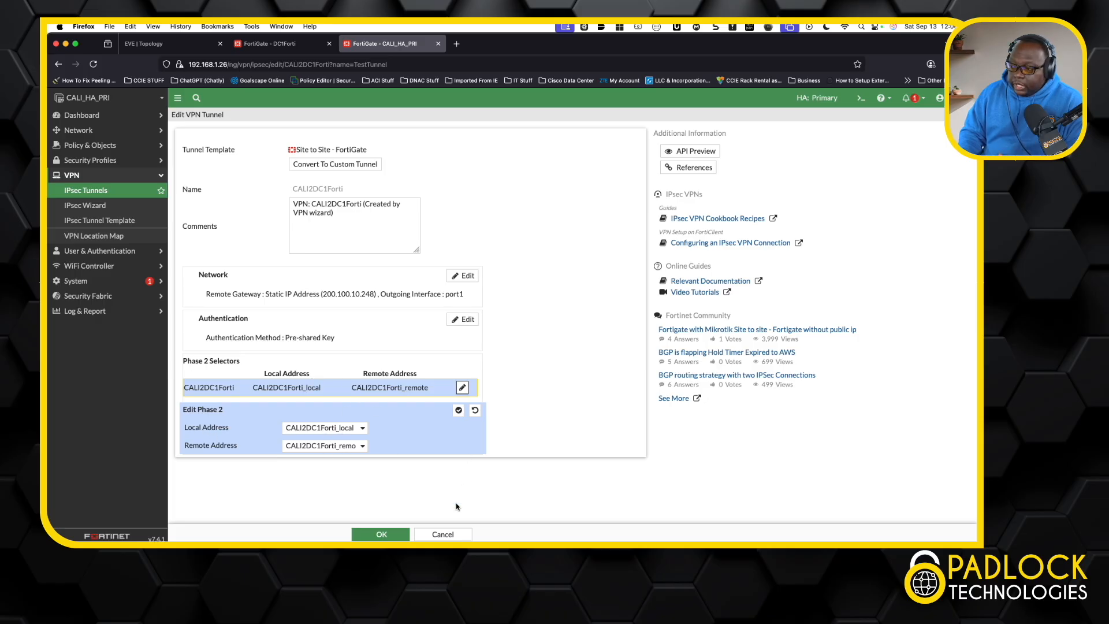
pyautogui.click(443, 534)
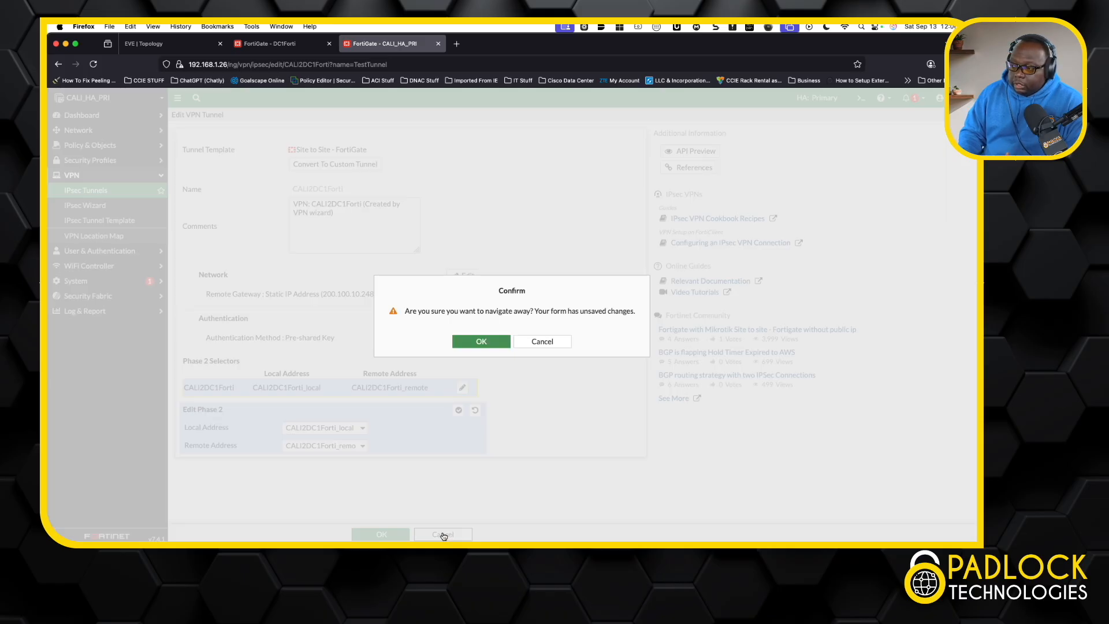
pyautogui.click(491, 341)
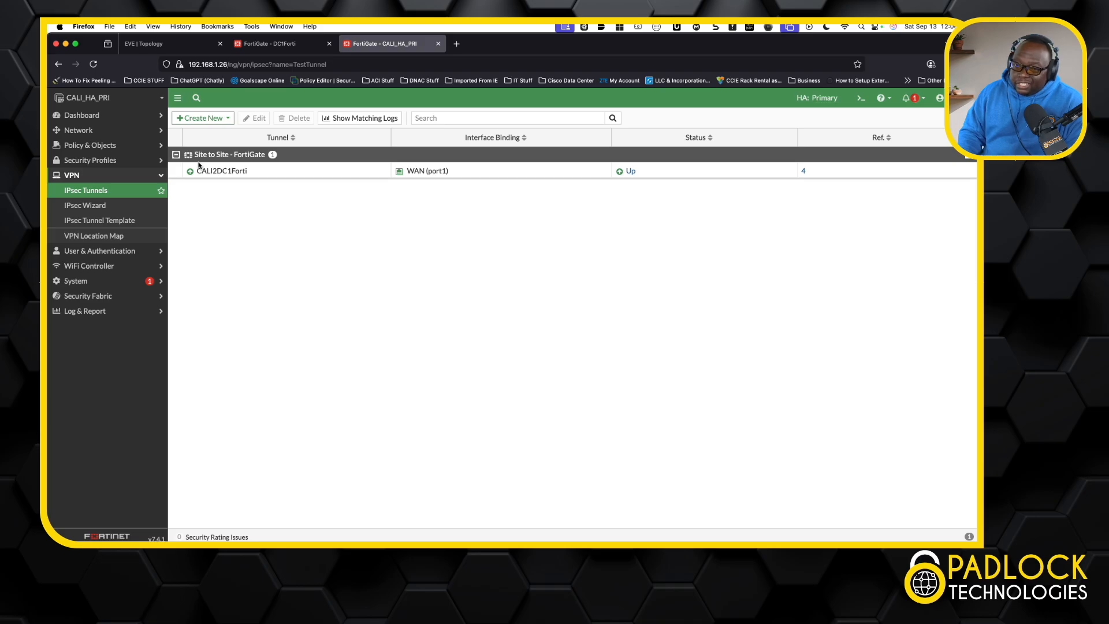
# Step: Review the firewall policies between the CALI2DC1Forti tunnel and the LAN in both directions
pyautogui.click(107, 147)
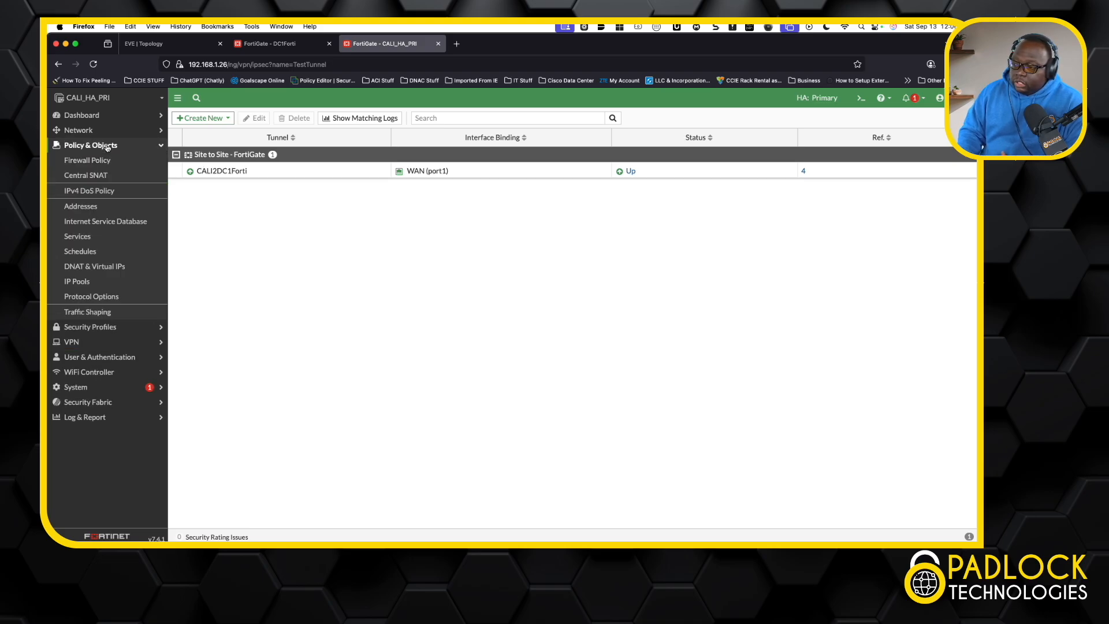
pyautogui.click(113, 167)
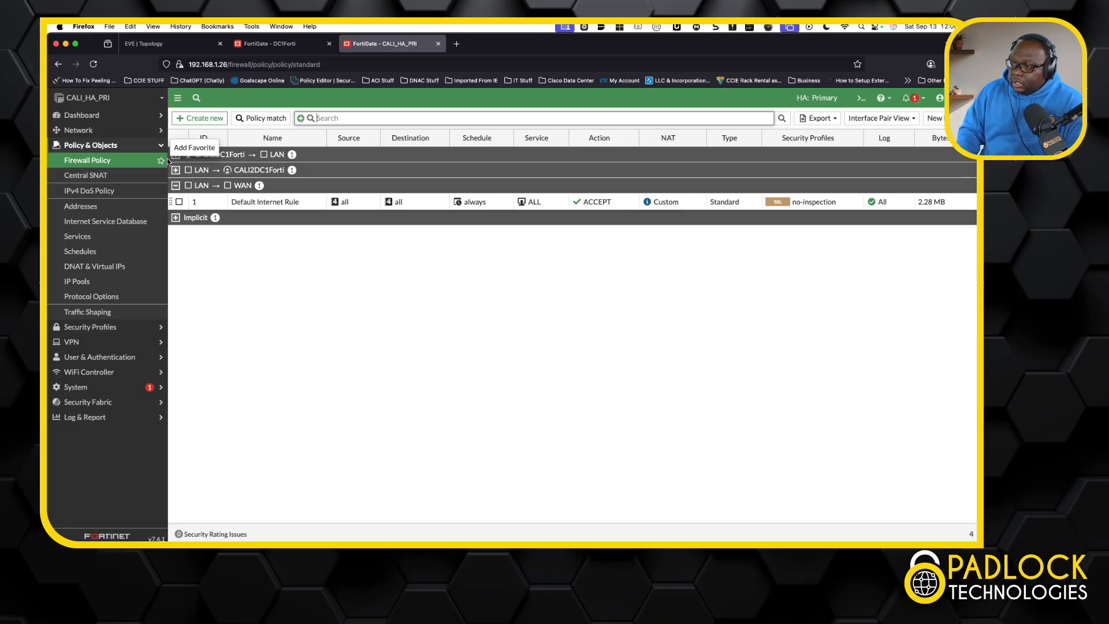
pyautogui.click(176, 154)
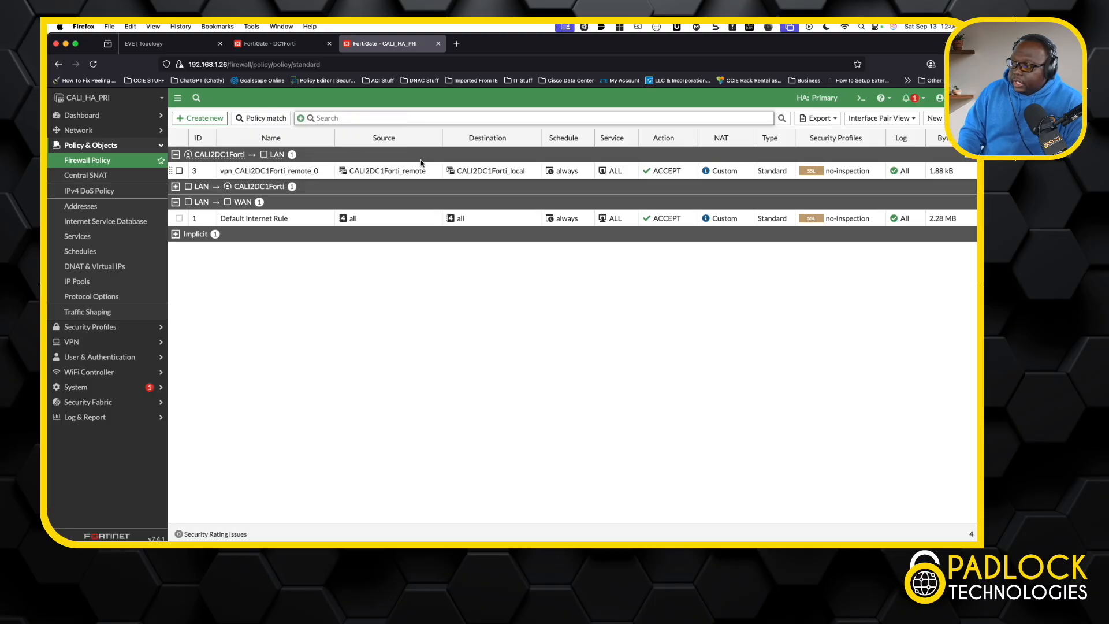
pyautogui.moveTo(510, 177)
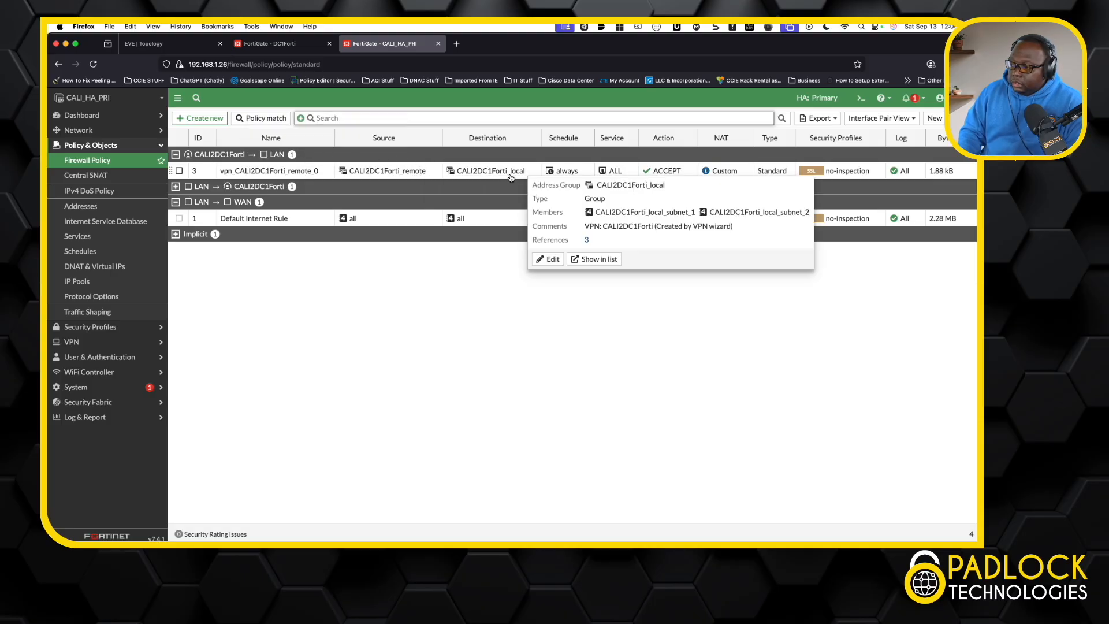
pyautogui.click(176, 186)
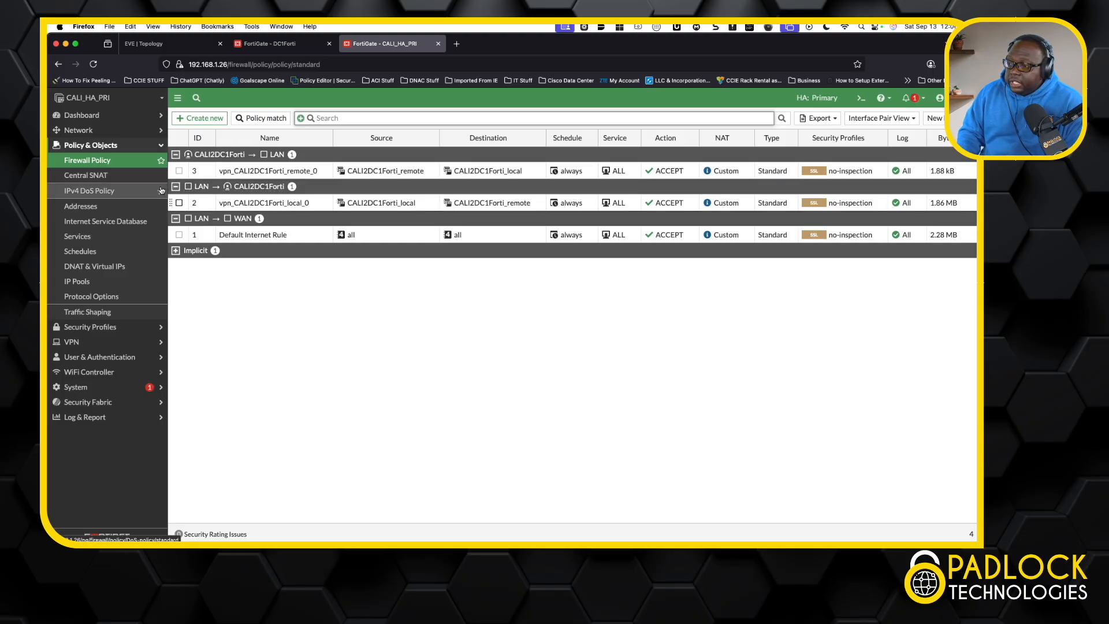
# Step: Check the static routes and the interface list, and open the CALI2DC1Forti tunnel interface to examine its addressing and access settings
pyautogui.click(89, 130)
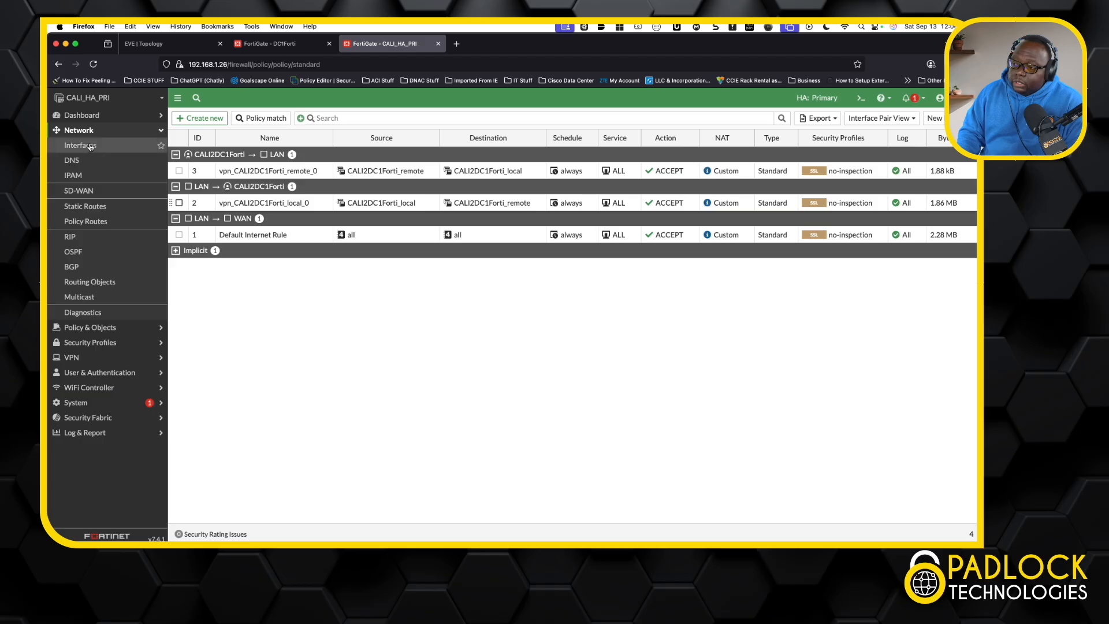
pyautogui.click(105, 211)
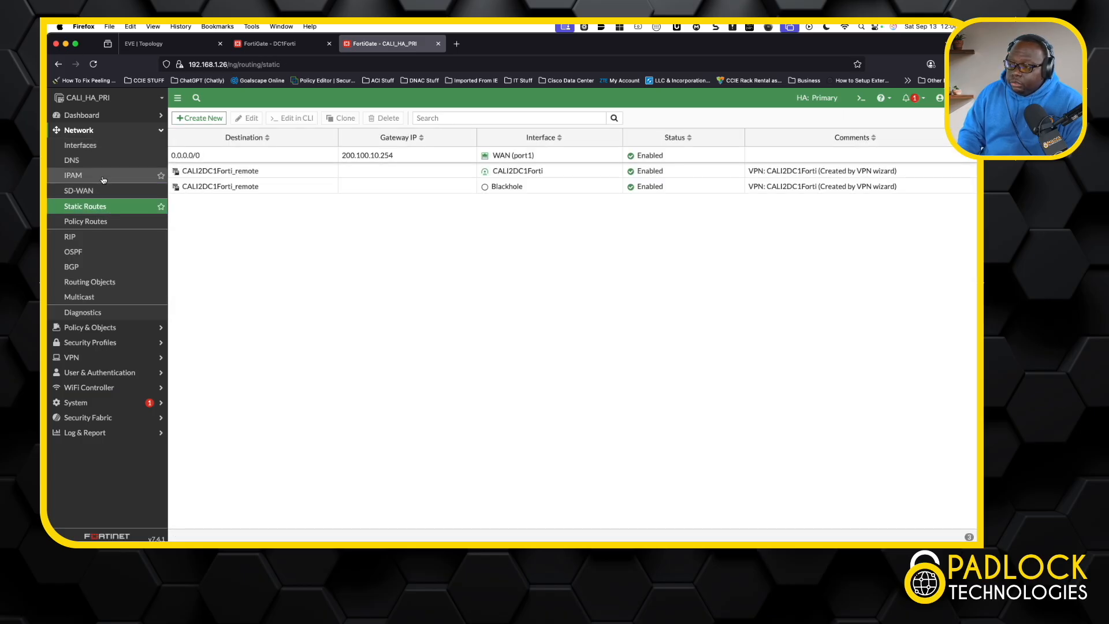
pyautogui.click(105, 146)
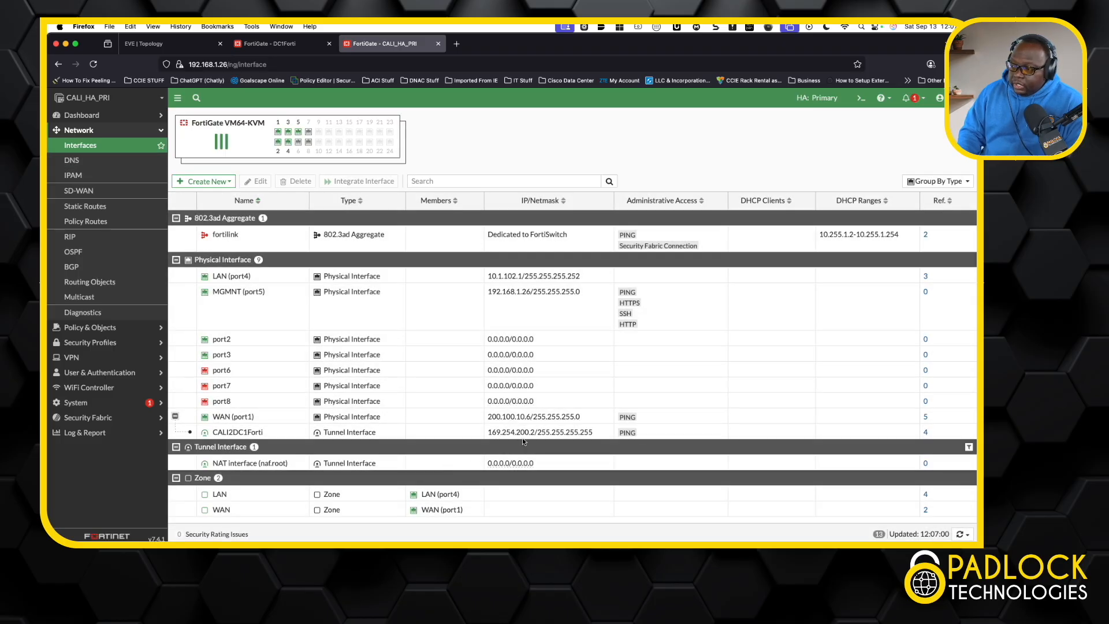
pyautogui.doubleClick(275, 434)
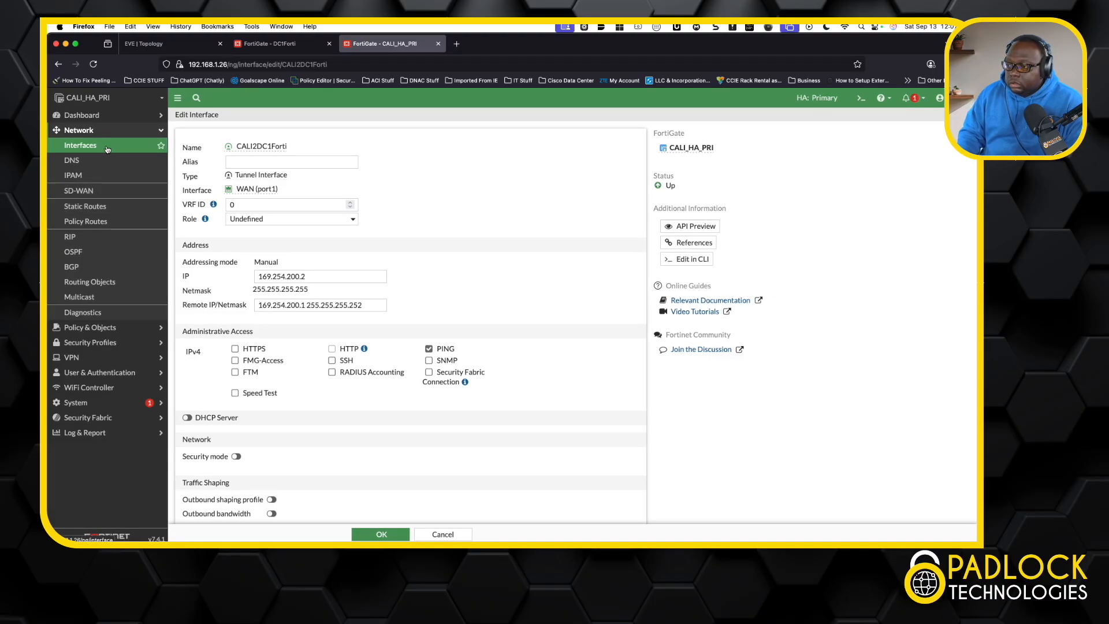
# Step: Examine the static route to CALI2DC1Forti_remote through the CALI2DC1Forti interface, including its advanced options, and cancel without changes
pyautogui.click(97, 211)
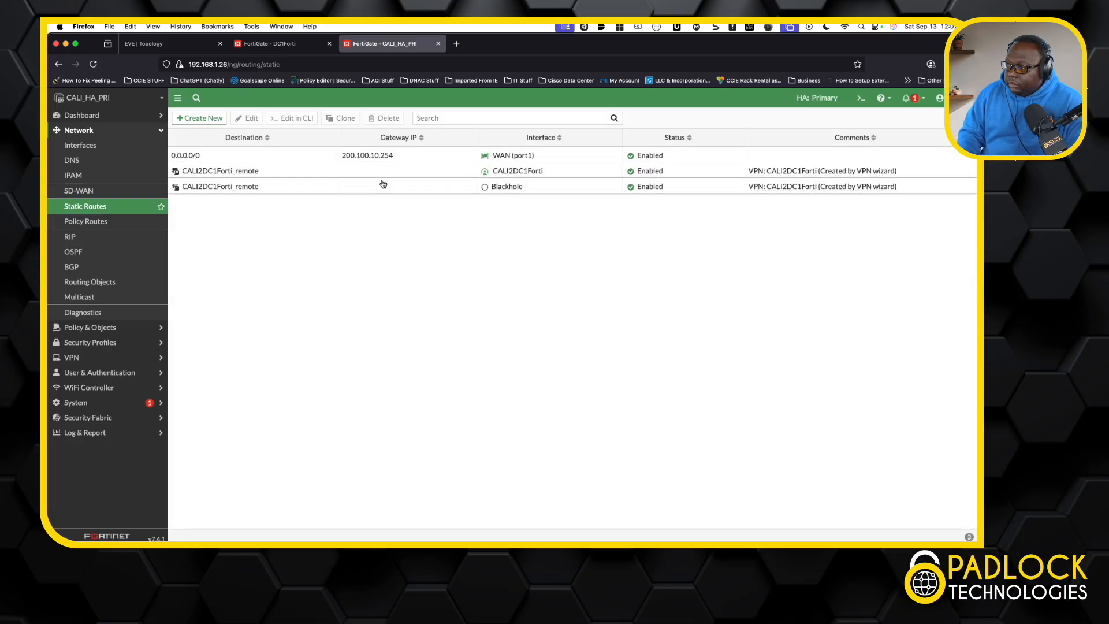
pyautogui.click(281, 178)
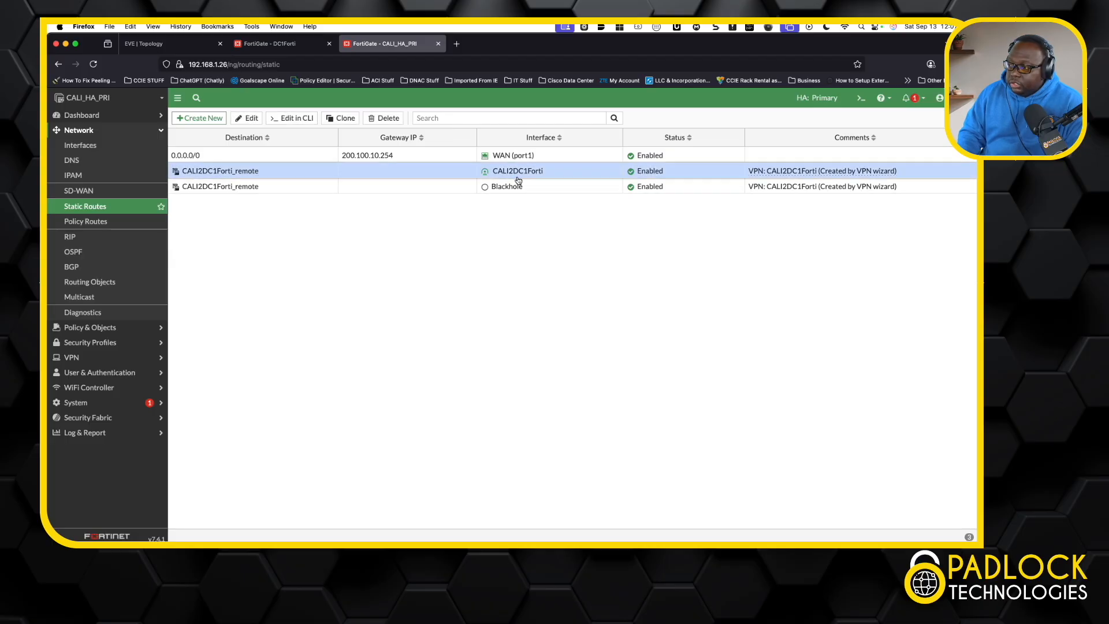
pyautogui.moveTo(528, 177)
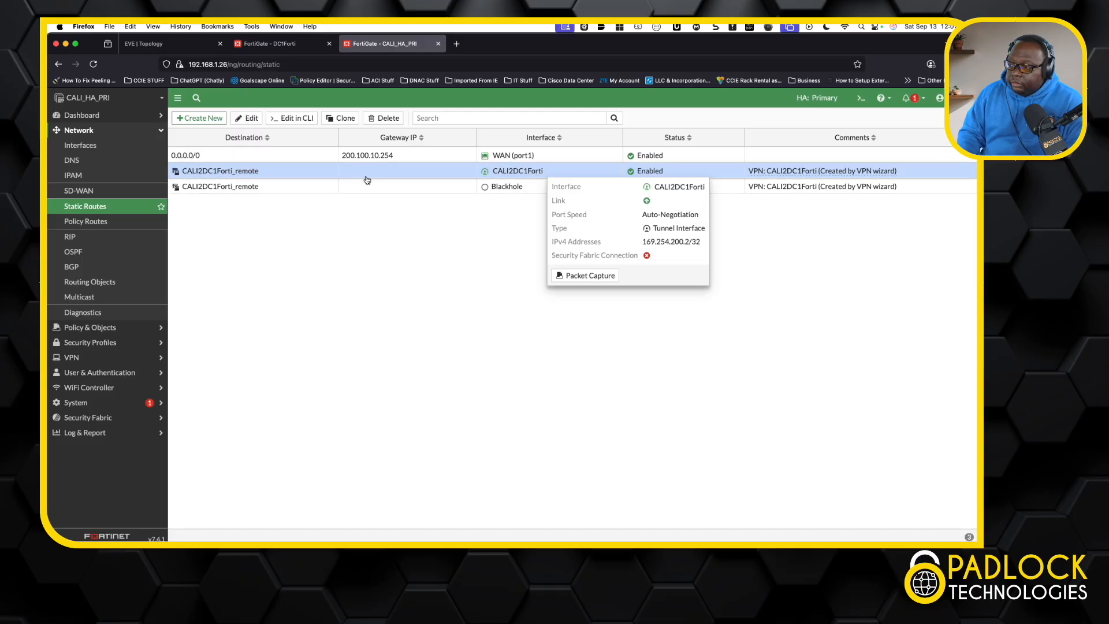
pyautogui.doubleClick(330, 172)
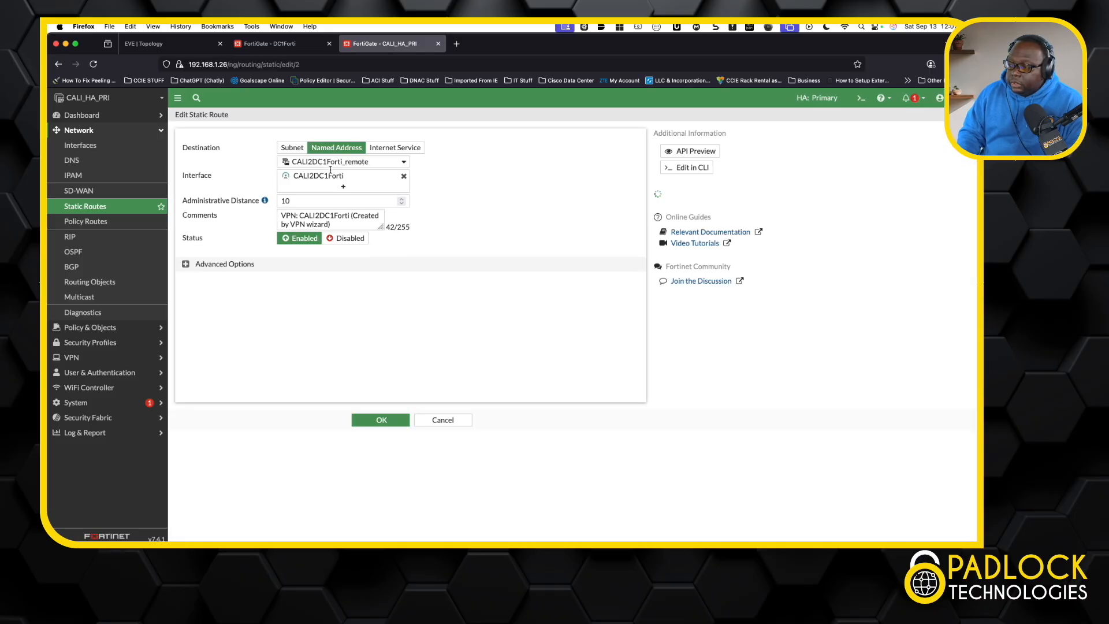
pyautogui.moveTo(345, 184)
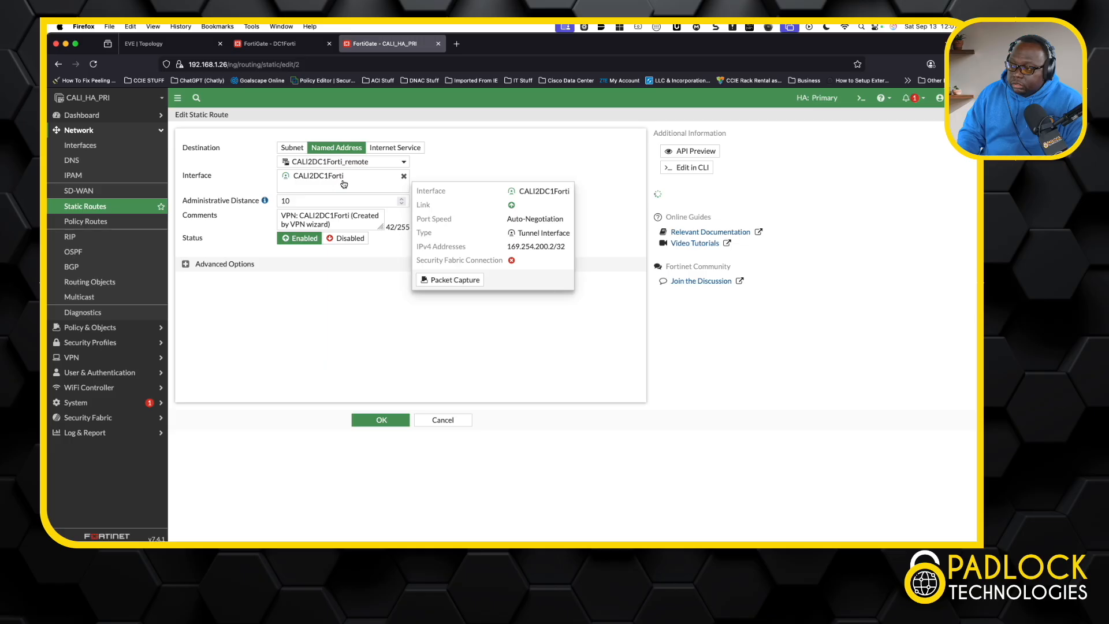
pyautogui.moveTo(332, 163)
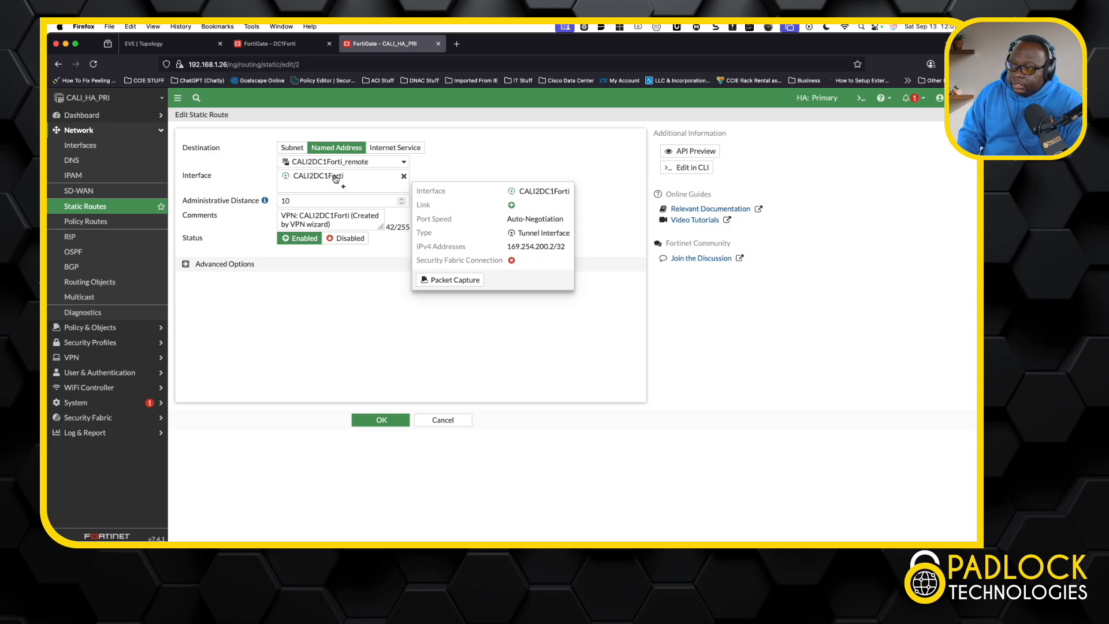
pyautogui.moveTo(334, 227); pyautogui.dragTo(280, 215)
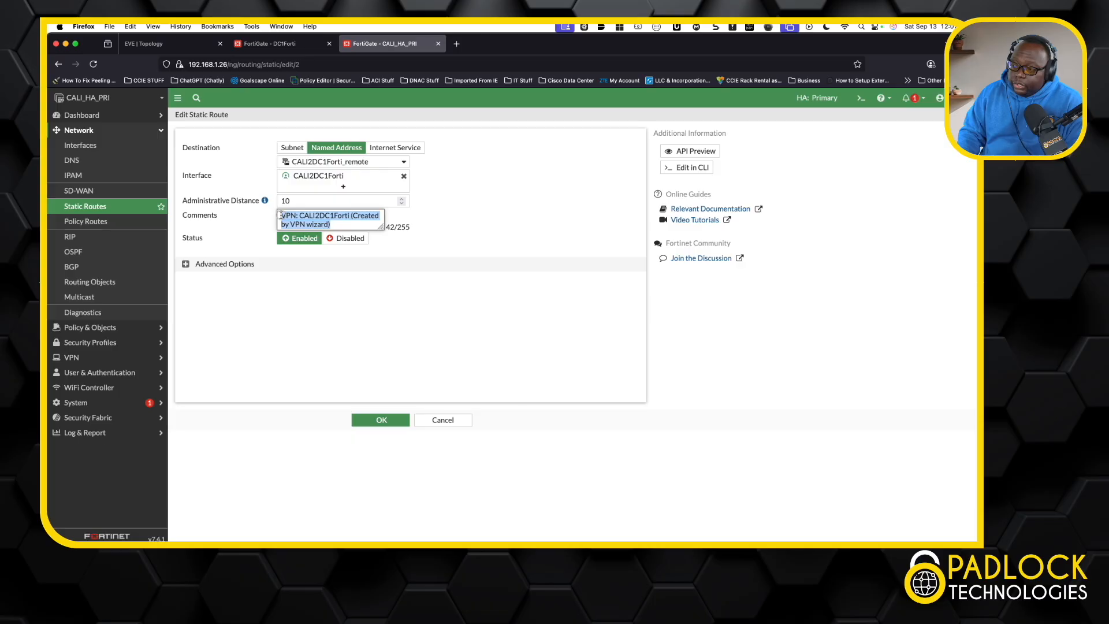
pyautogui.click(408, 361)
pyautogui.click(187, 265)
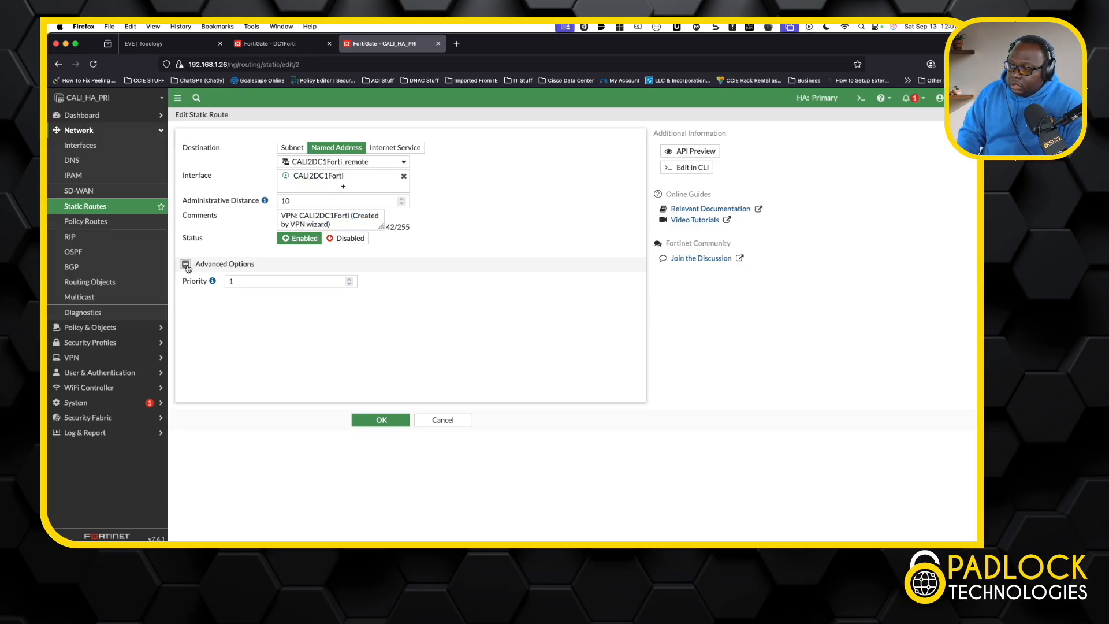
pyautogui.click(442, 419)
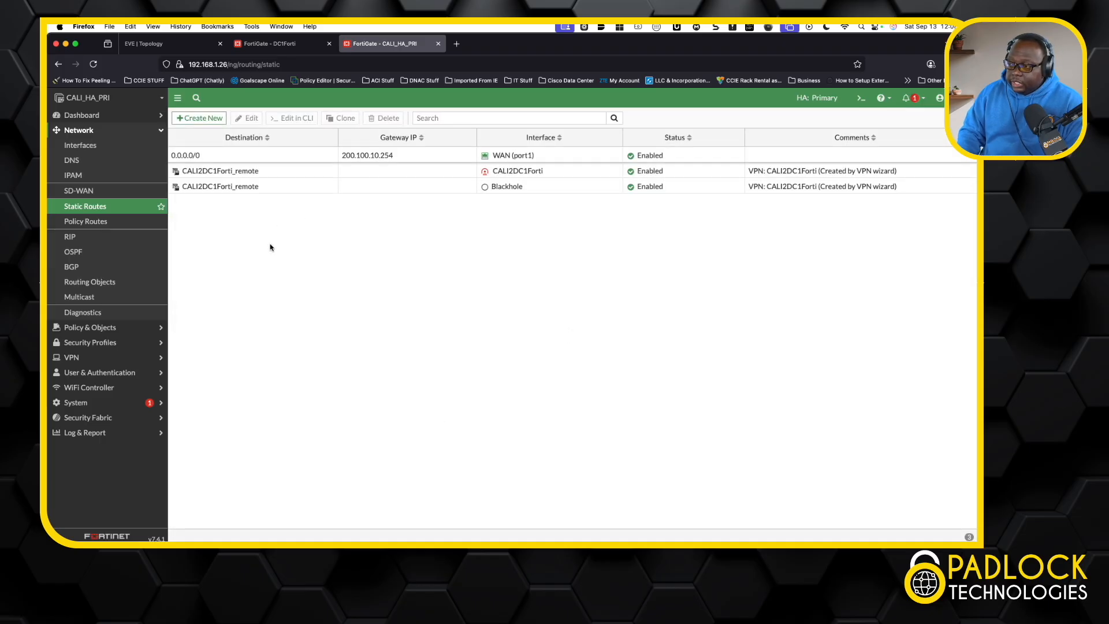
# Step: Switch to the DC1Forti firewall and review its static routes, including those through the DC1_CALI interface
pyautogui.click(282, 45)
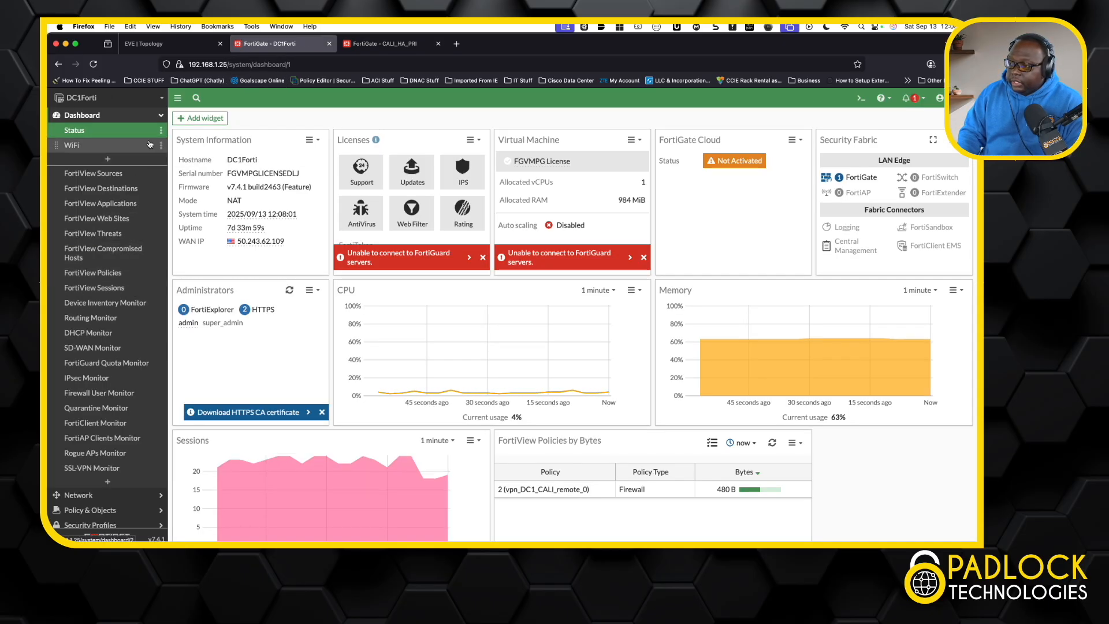
pyautogui.click(160, 116)
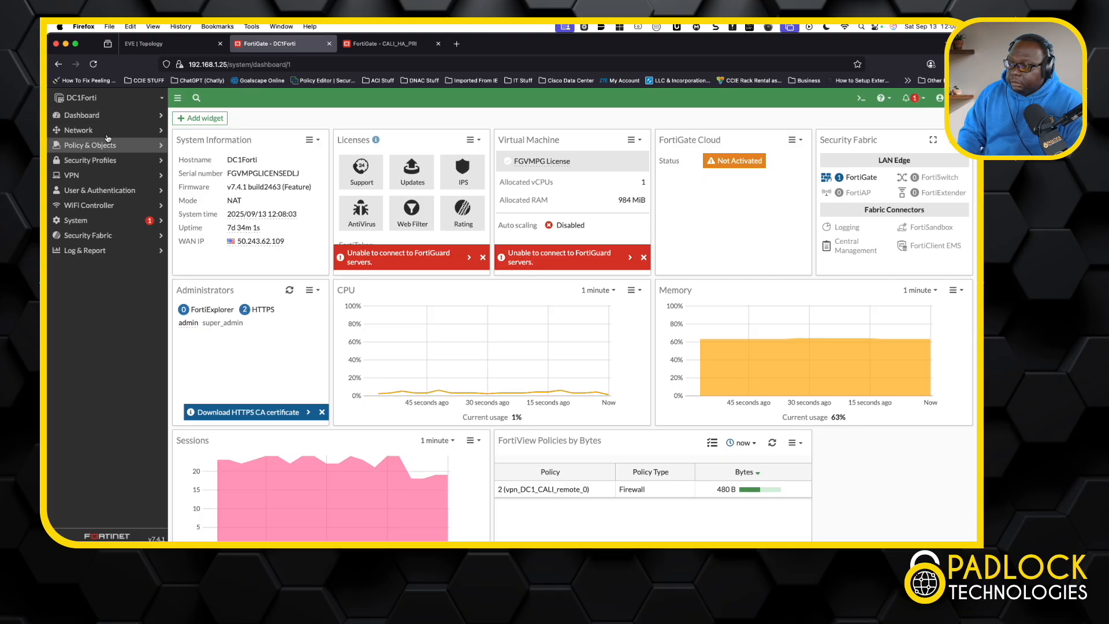
pyautogui.click(81, 129)
pyautogui.click(87, 207)
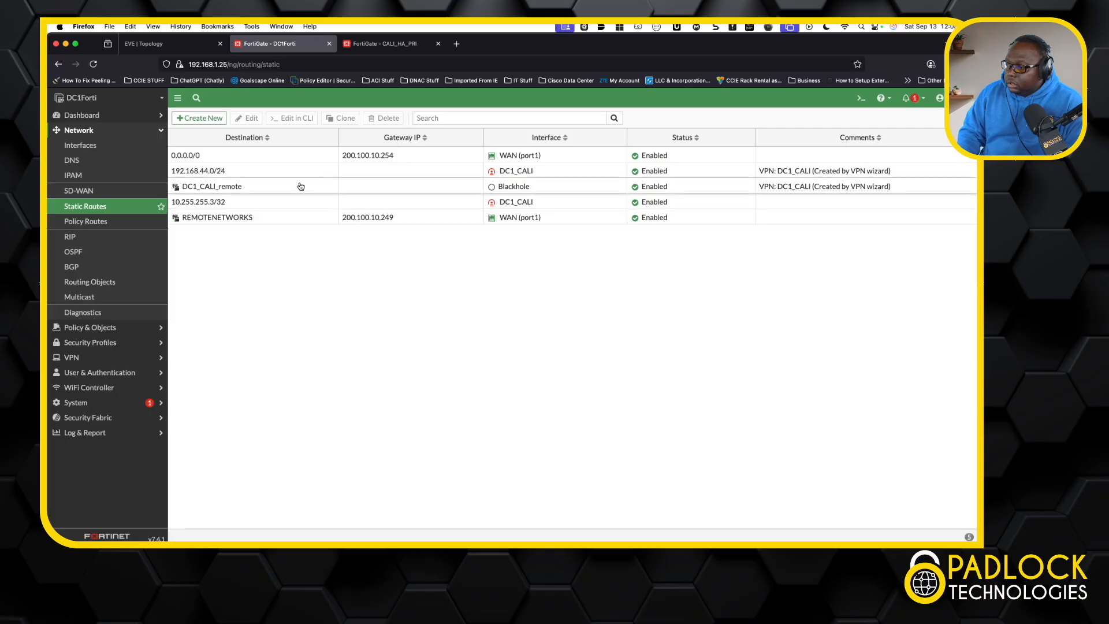
pyautogui.click(233, 199)
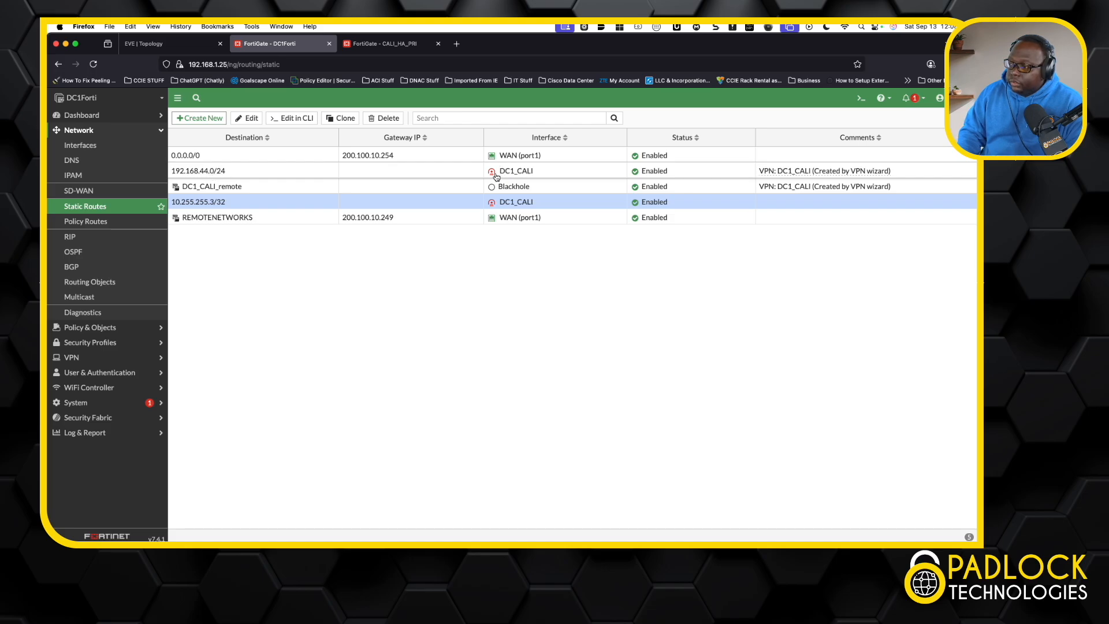
pyautogui.moveTo(513, 177)
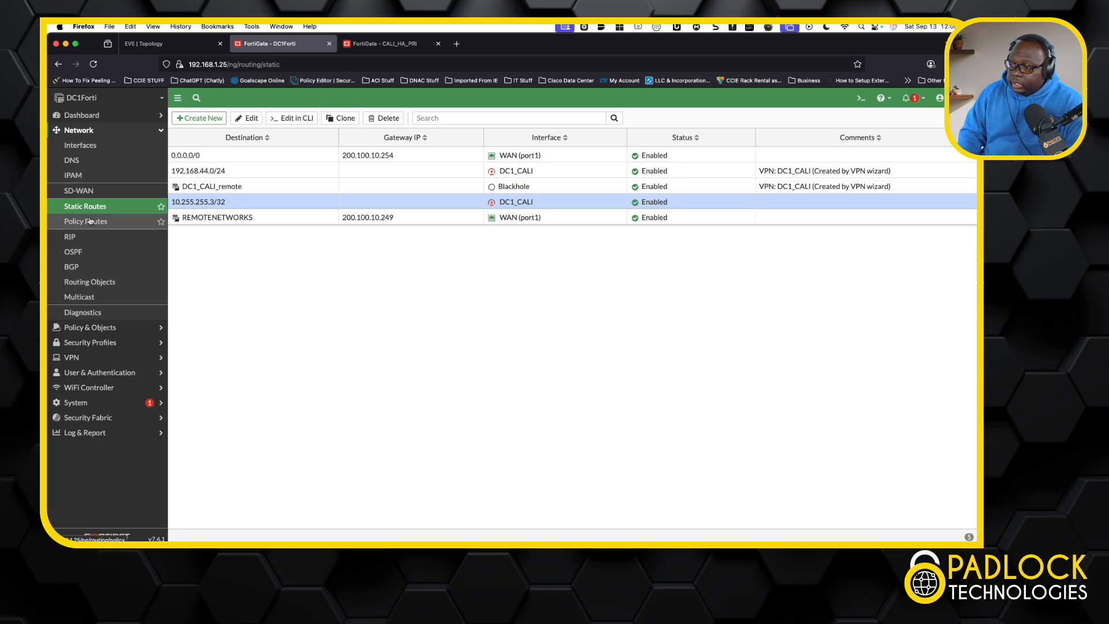
# Step: Review DC1Forti's firewall policies between the DC1_CALI tunnel and the LAN in both directions
pyautogui.click(104, 327)
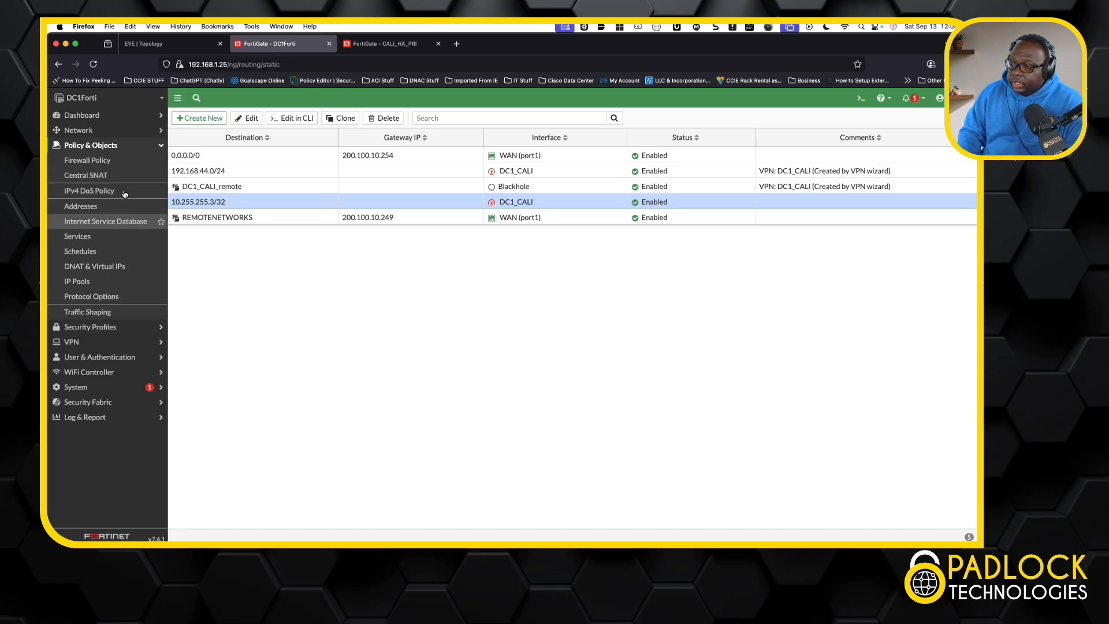
pyautogui.click(110, 160)
pyautogui.click(176, 155)
pyautogui.click(175, 186)
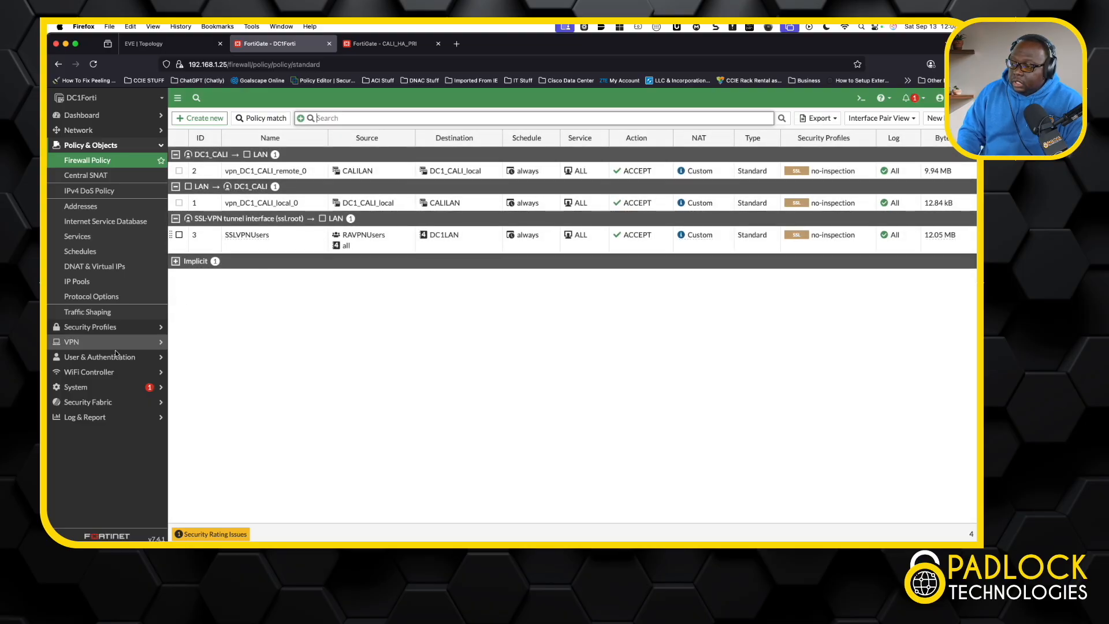
# Step: Inspect the DC1_CALI IPsec tunnel's settings on DC1Forti, cancel the edit and switch to the EVE topology
pyautogui.click(81, 341)
pyautogui.click(109, 190)
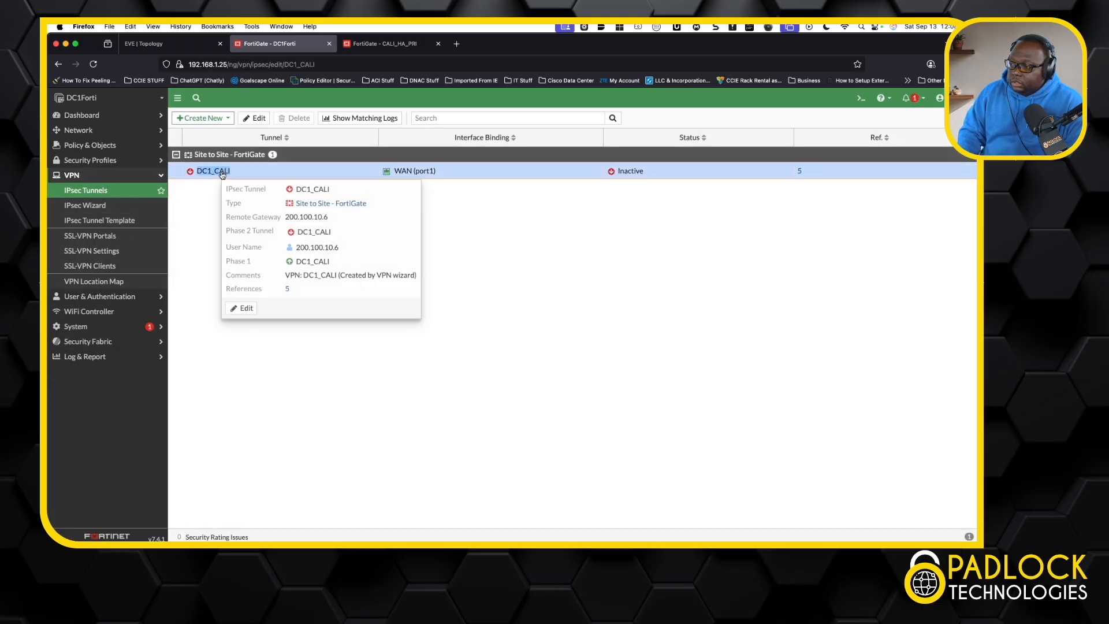
pyautogui.doubleClick(215, 172)
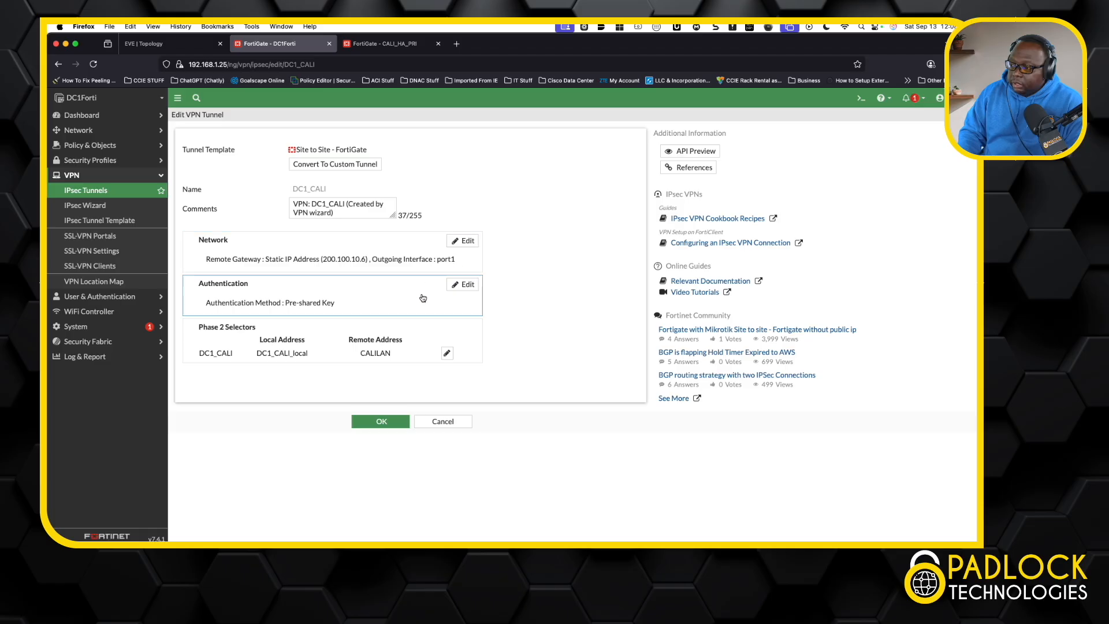
pyautogui.click(444, 426)
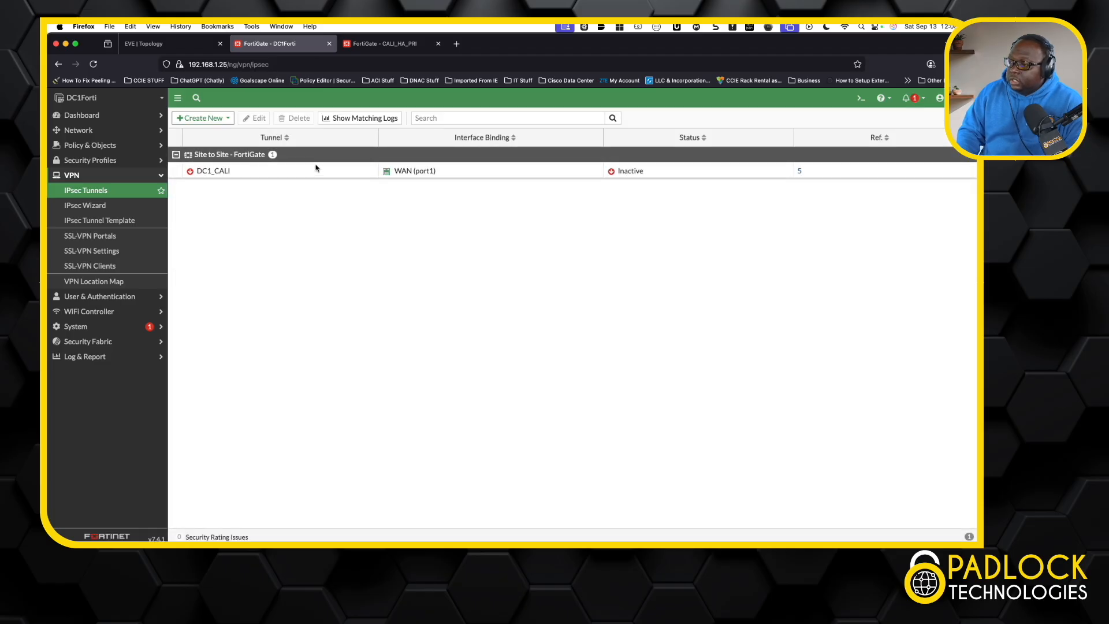
pyautogui.click(178, 48)
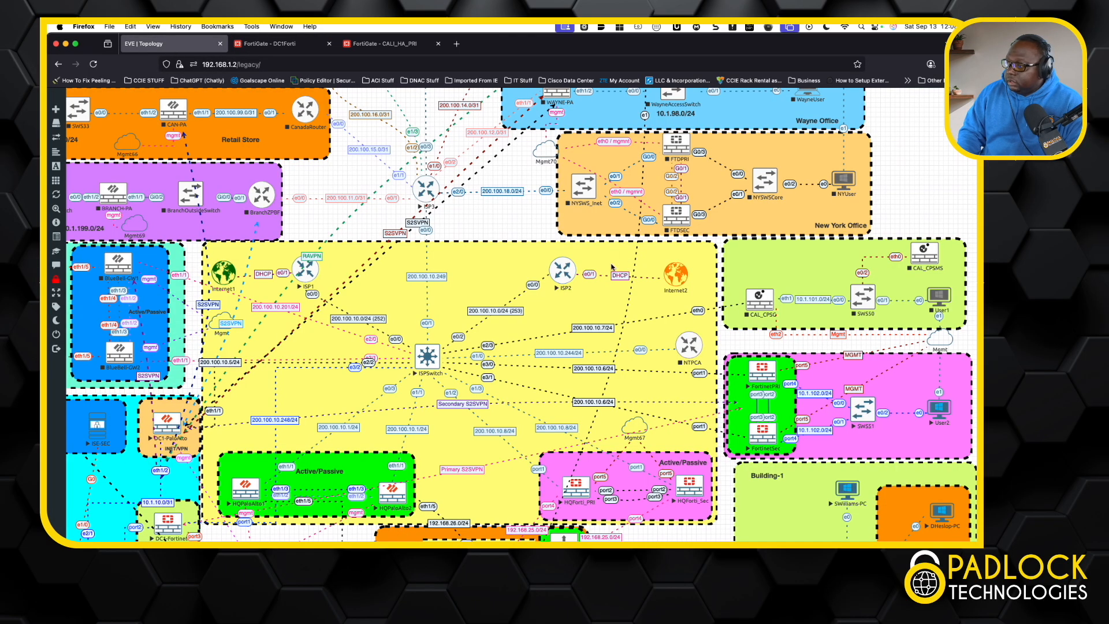
# Step: Open the User2 remote desktop from the topology and ping 10.172.1.1 in its command prompt
pyautogui.click(941, 407)
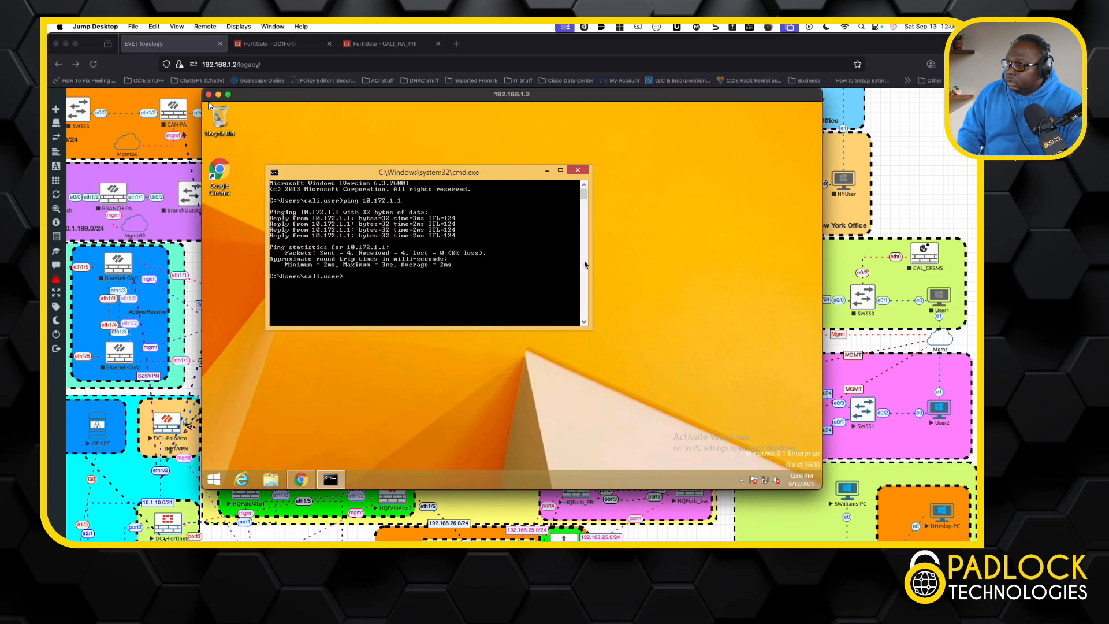
pyautogui.press('Up')
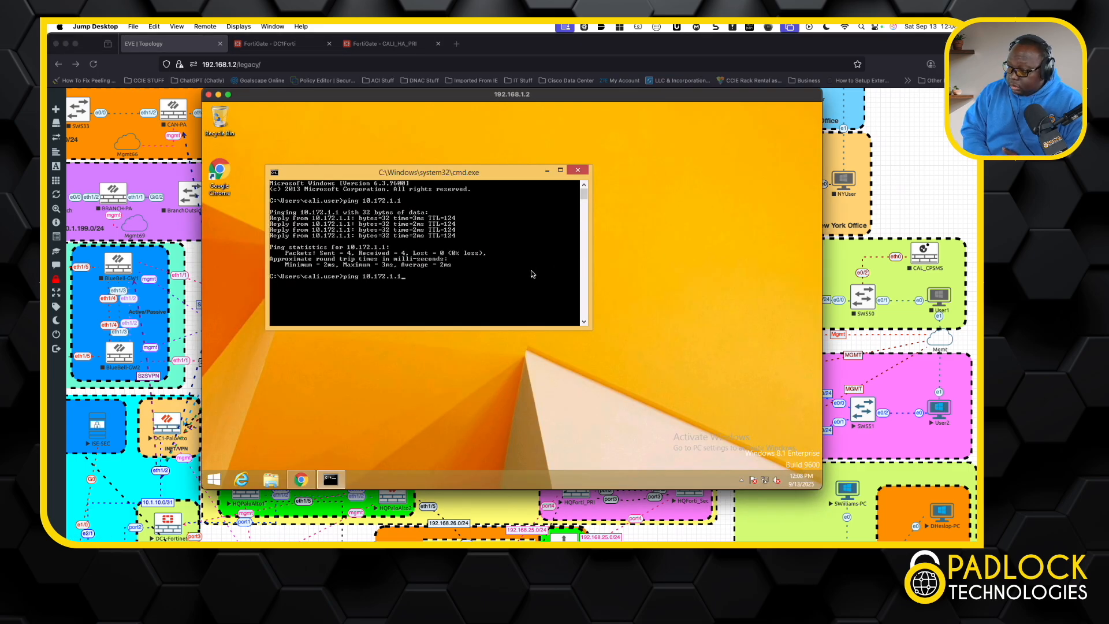
pyautogui.press('Return')
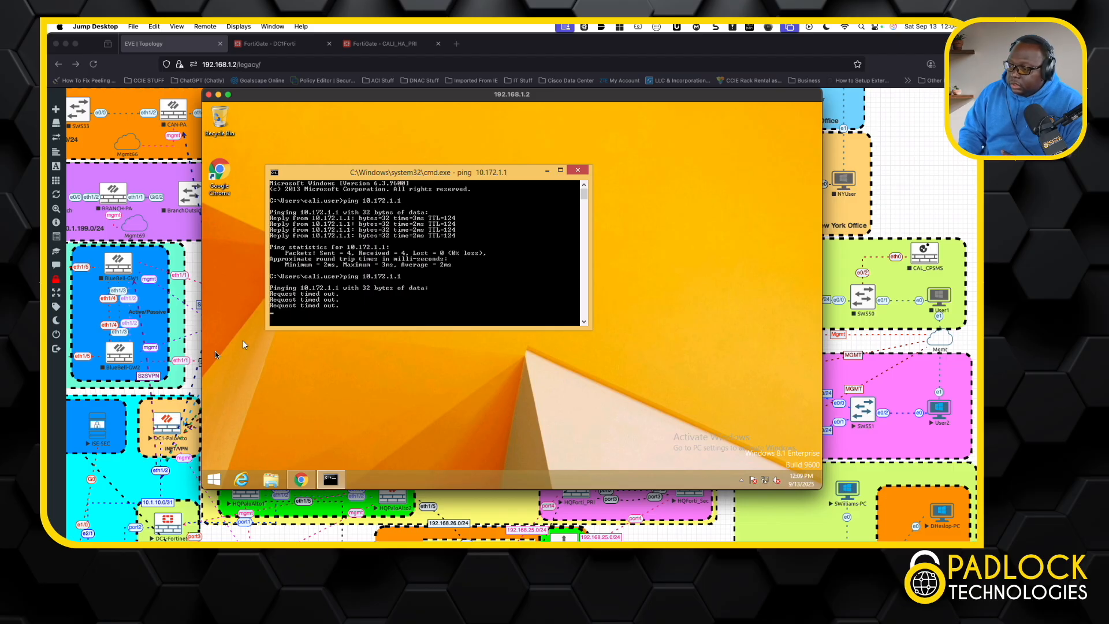
# Step: Open the DATACENTERSWS console from the DataCenter-1 area, enter privileged mode and list the full table with "sh ip route"
pyautogui.click(159, 433)
pyautogui.scroll(-3, 160, 433)
pyautogui.hscroll(-5, 159, 433)
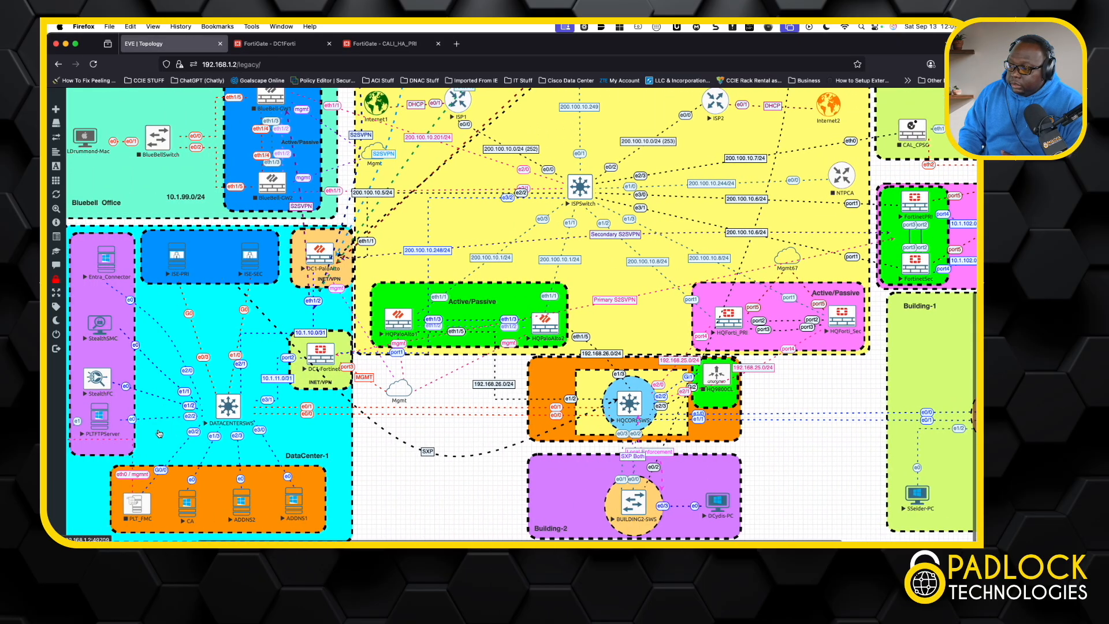
pyautogui.click(228, 406)
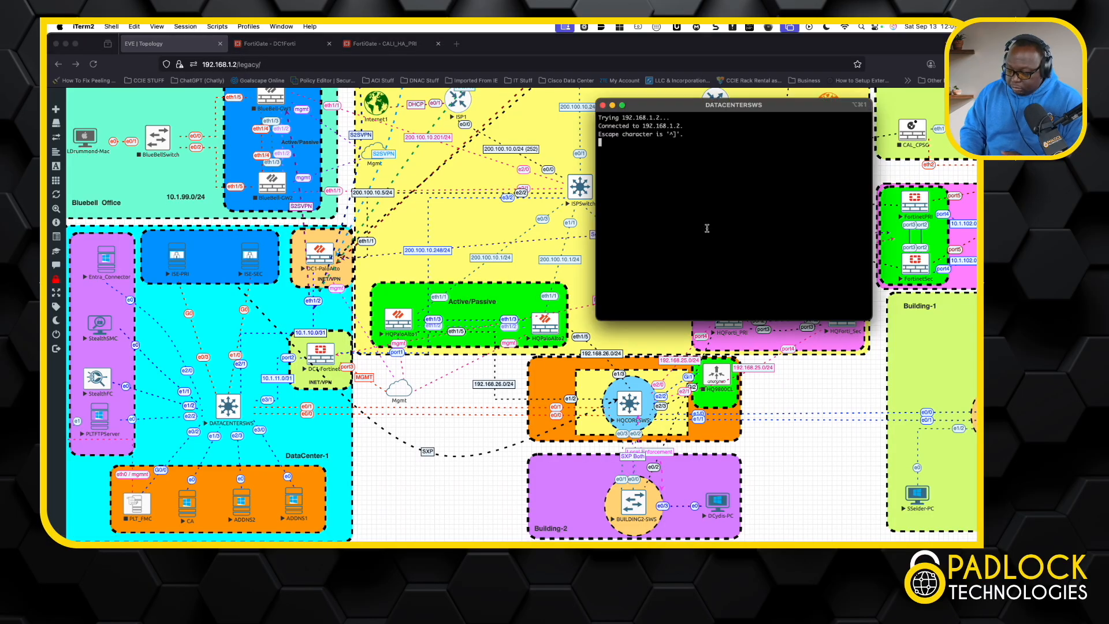
pyautogui.press('Return')
pyautogui.press('Return')
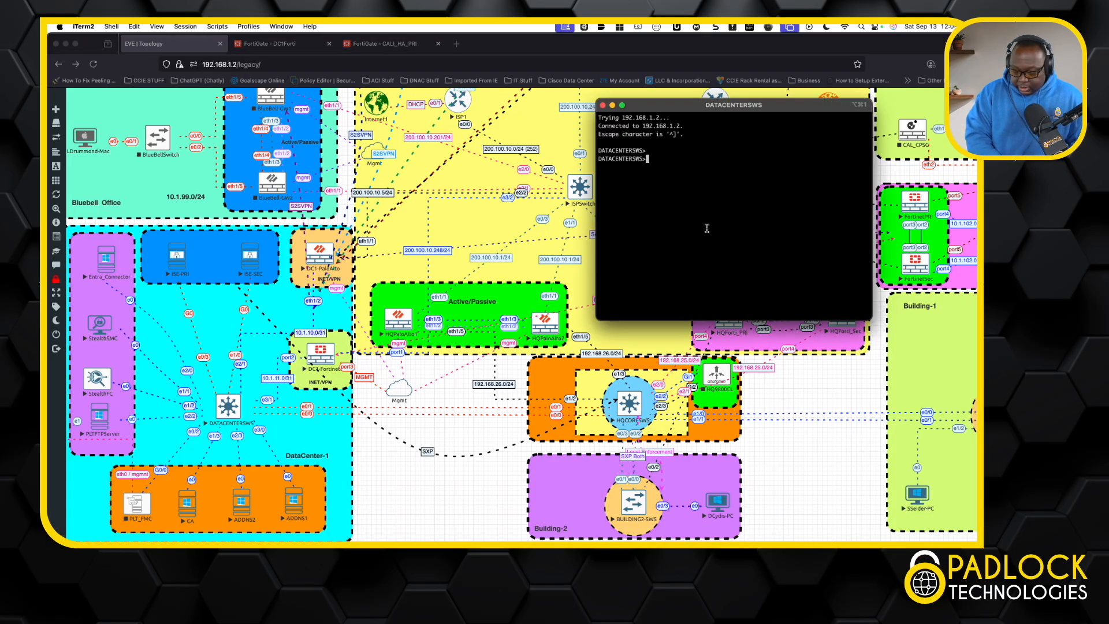
pyautogui.write('en')
pyautogui.press('Return')
pyautogui.write('sh ip route')
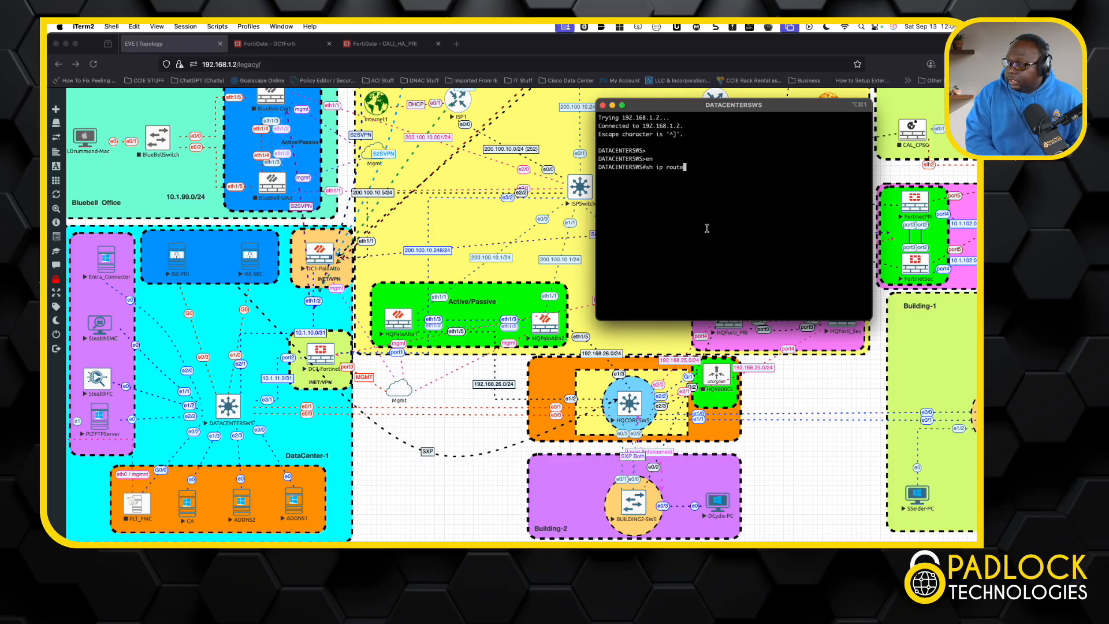
pyautogui.press('Return')
pyautogui.press('space')
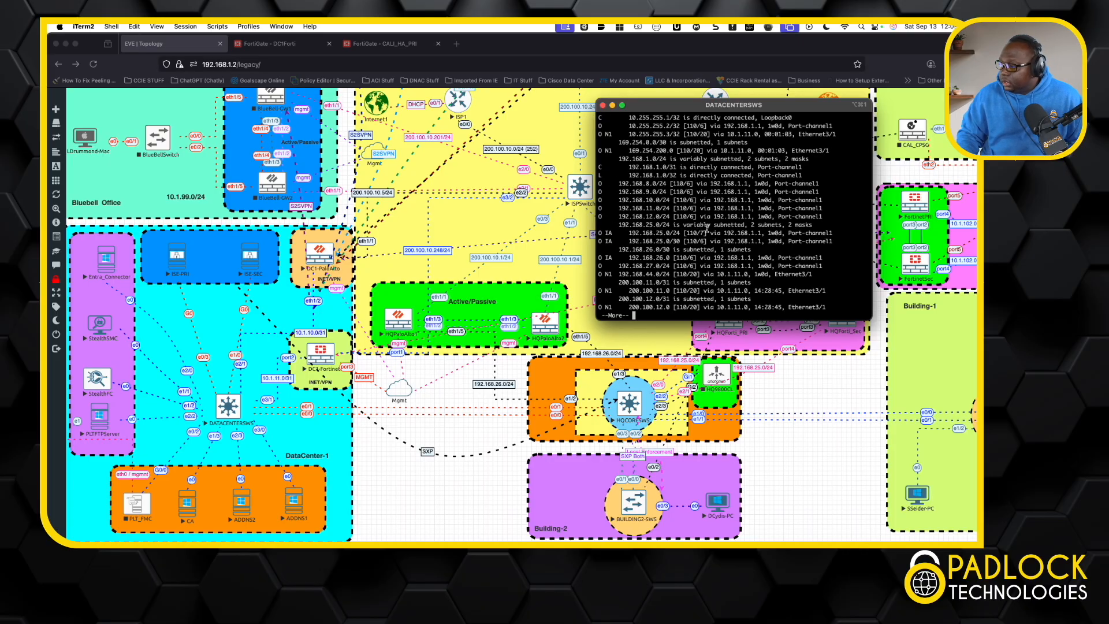
pyautogui.press('space')
# Step: Examine the 10.255.255.3/32 and 192.168.44.0/24 entries in the DATACENTERSWS routing table, highlighting each, and close the console
pyautogui.scroll(3, 692, 243)
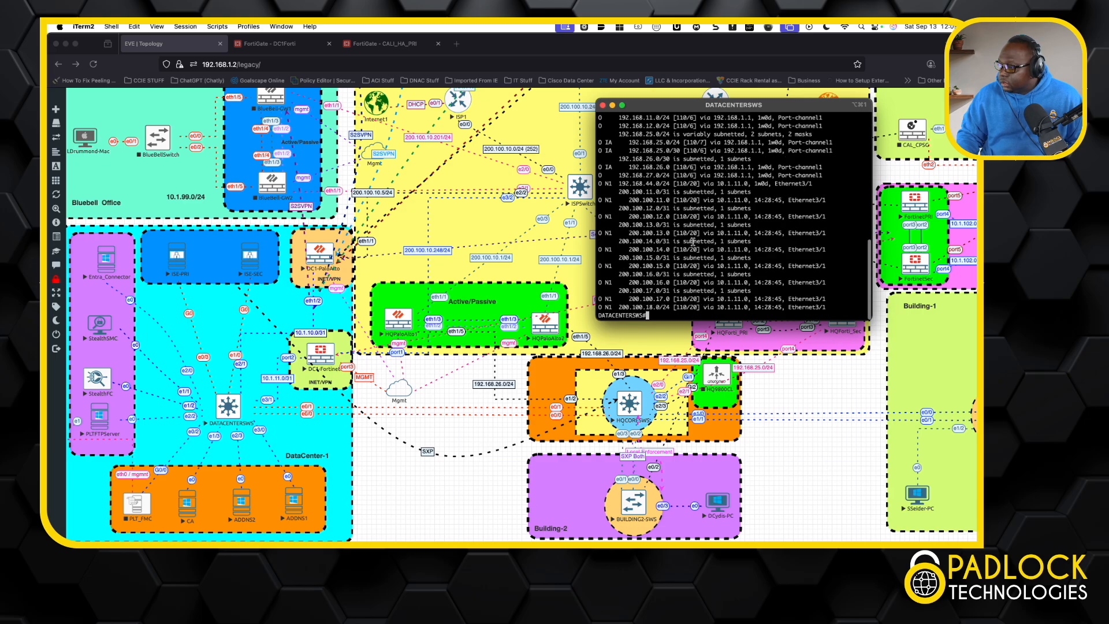
pyautogui.scroll(3, 692, 243)
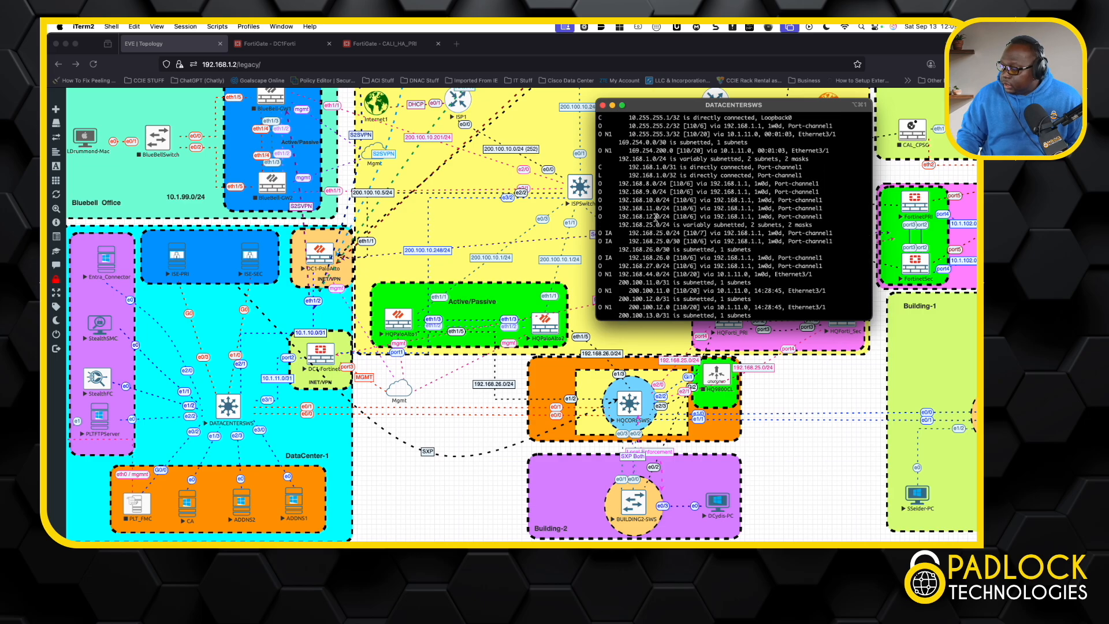
pyautogui.scroll(3, 675, 218)
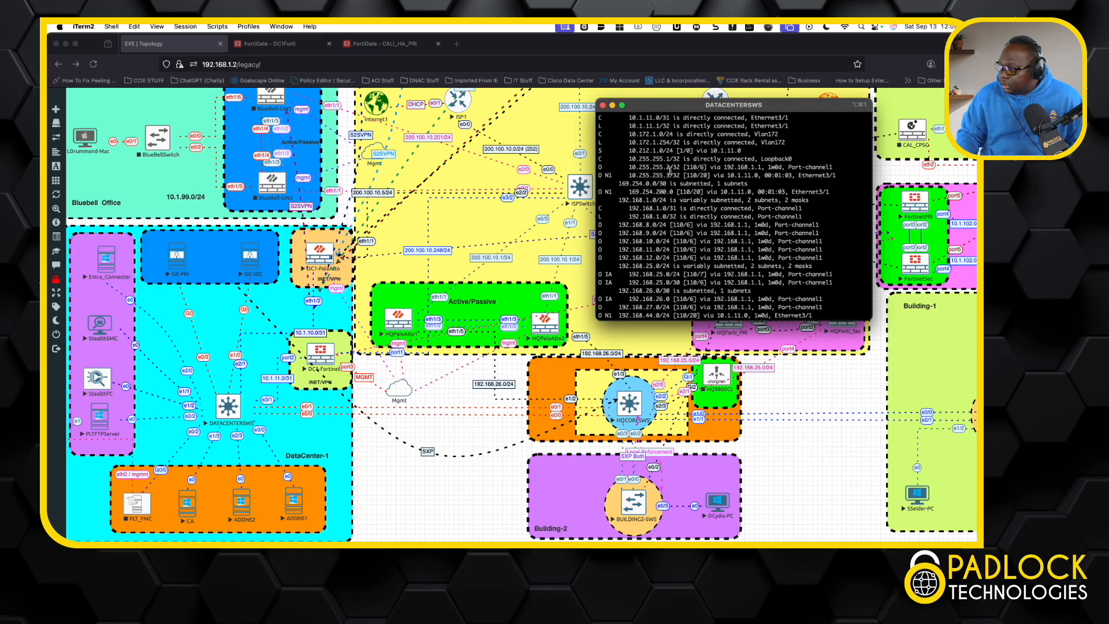
pyautogui.moveTo(680, 175); pyautogui.dragTo(625, 173)
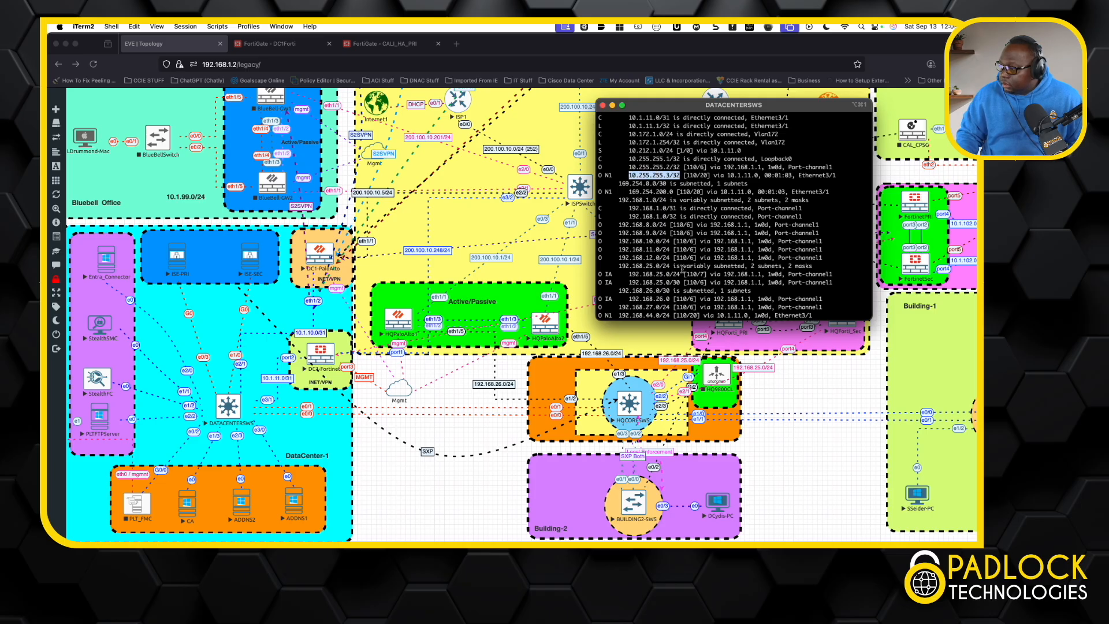
pyautogui.scroll(-3, 681, 269)
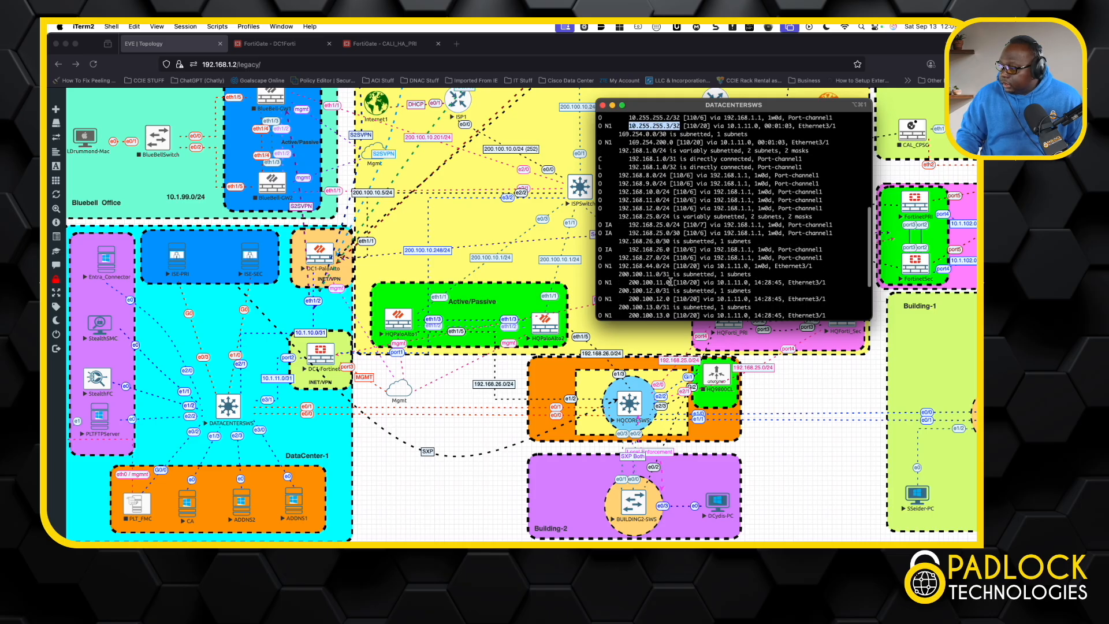
pyautogui.click(673, 266)
pyautogui.moveTo(671, 266); pyautogui.dragTo(618, 266)
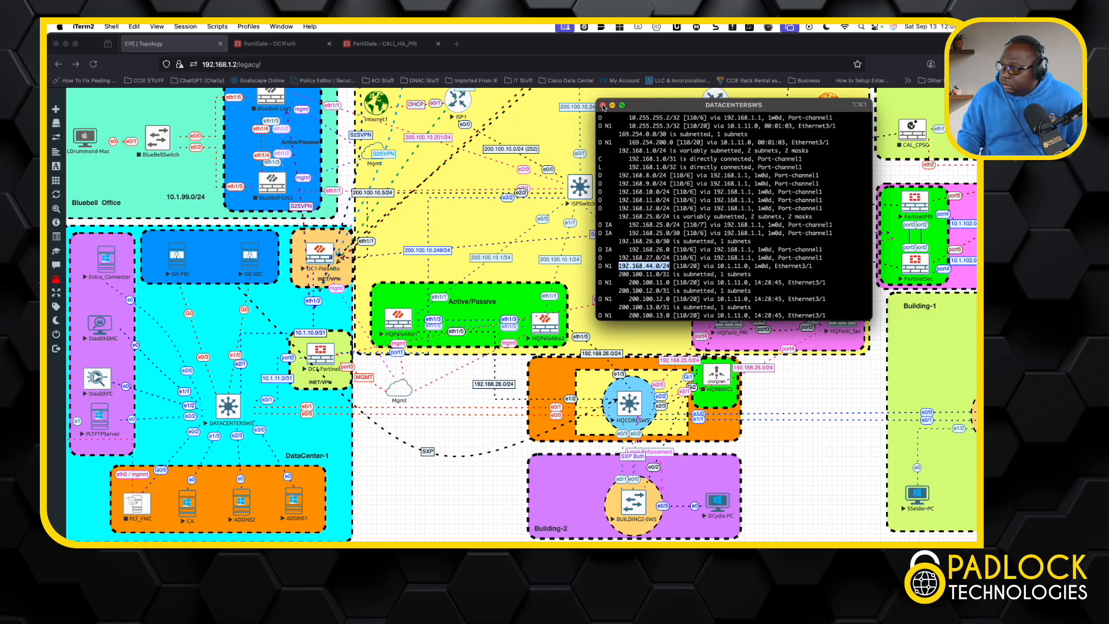
pyautogui.click(603, 105)
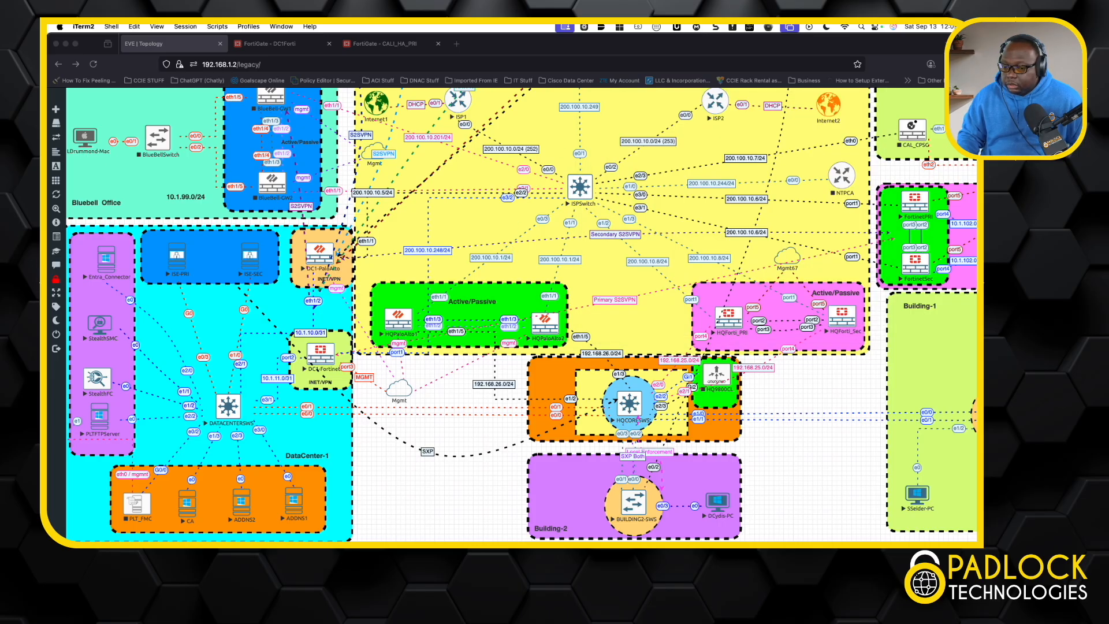
# Step: Return to the User2 remote desktop and repeat the ping to 10.172.1.1
pyautogui.hscroll(5, 798, 264)
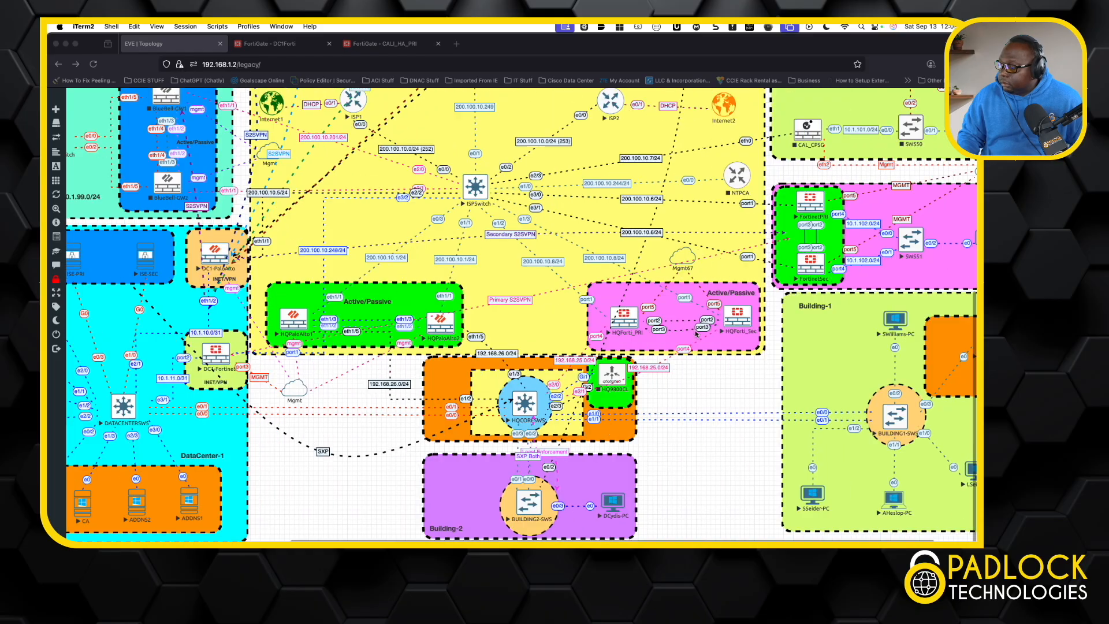
pyautogui.click(622, 226)
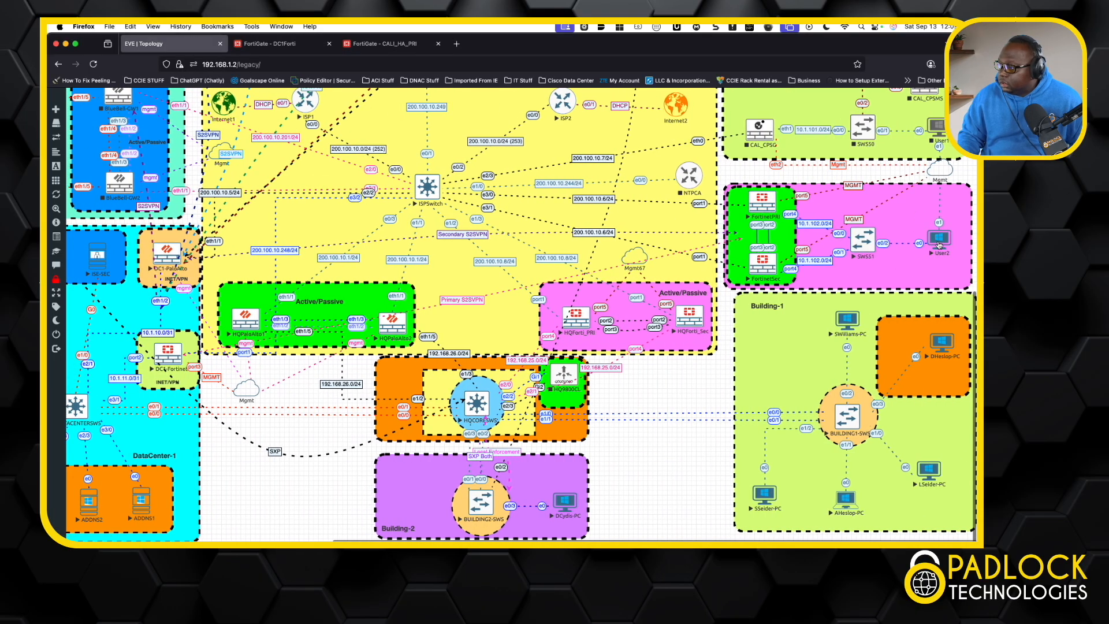
pyautogui.click(939, 241)
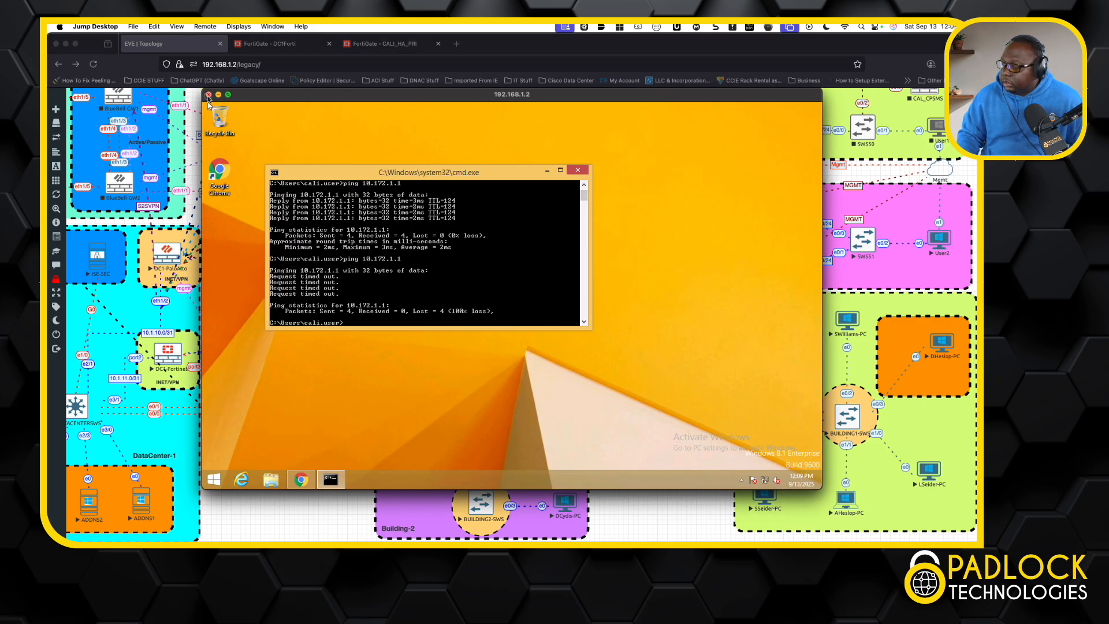
pyautogui.press('Up')
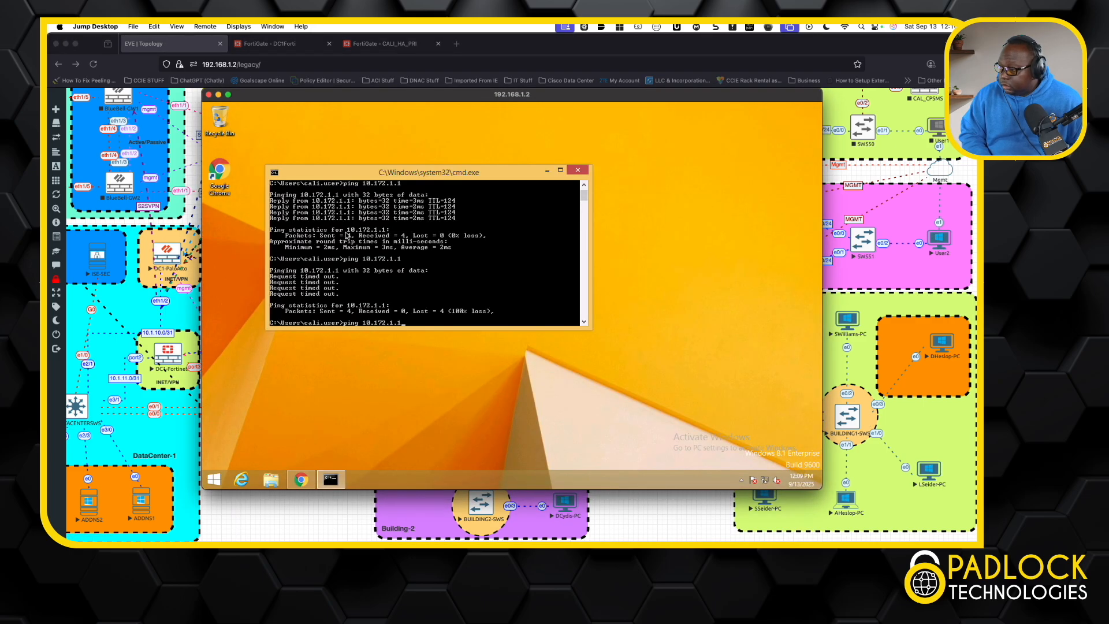
pyautogui.press('Return')
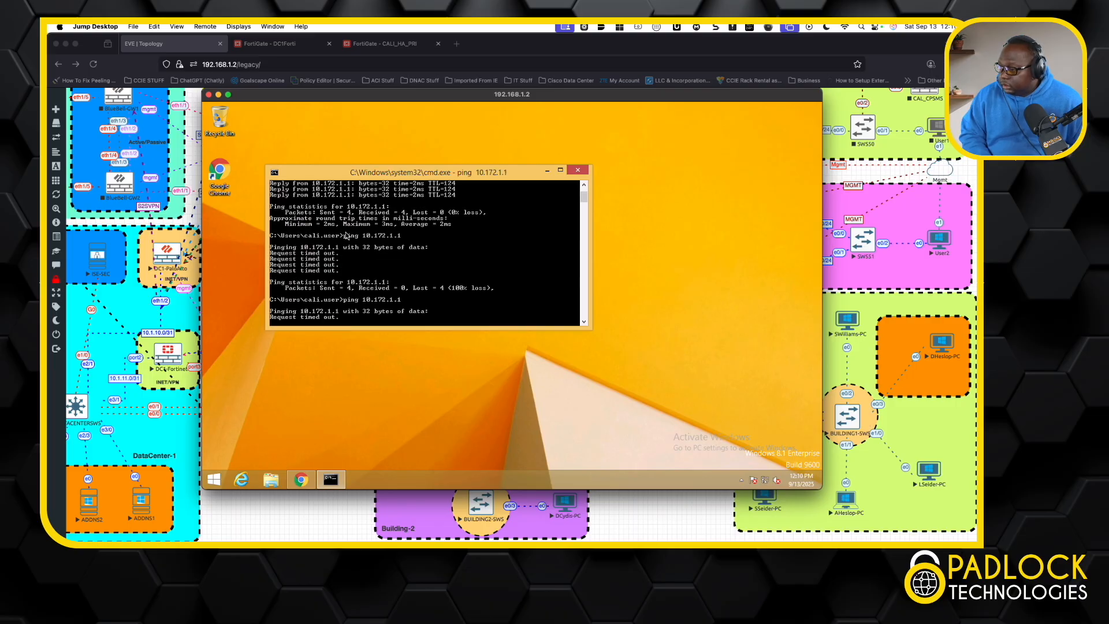
# Step: Open the ADDNS1 server's remote desktop, ping 192.168.44.10 from its command prompt, and close both remote desktop sessions
pyautogui.click(141, 498)
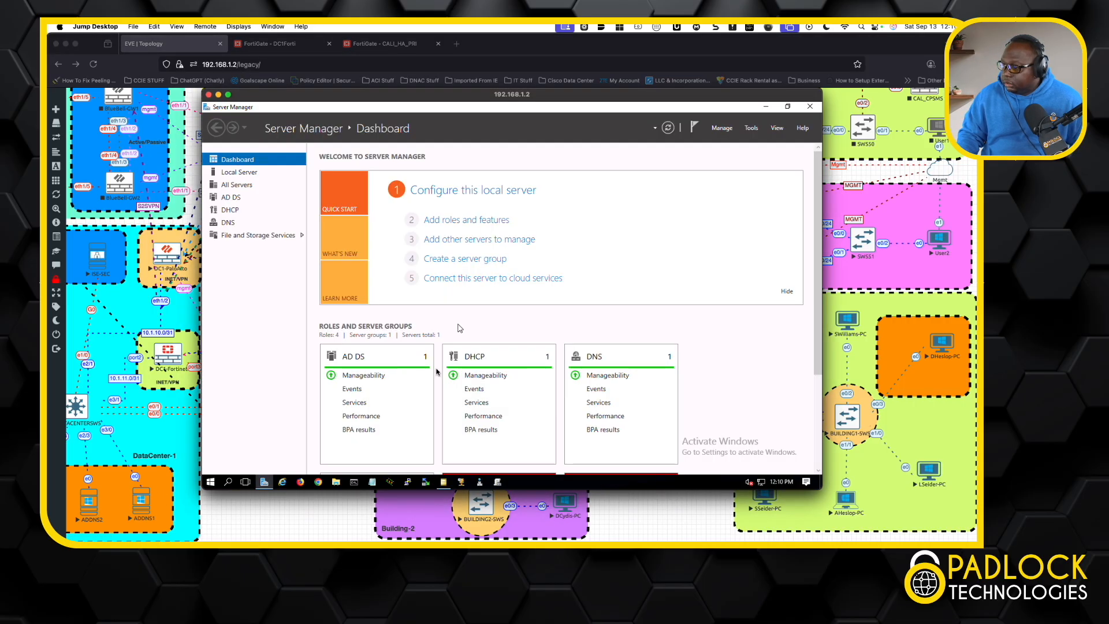
pyautogui.click(355, 483)
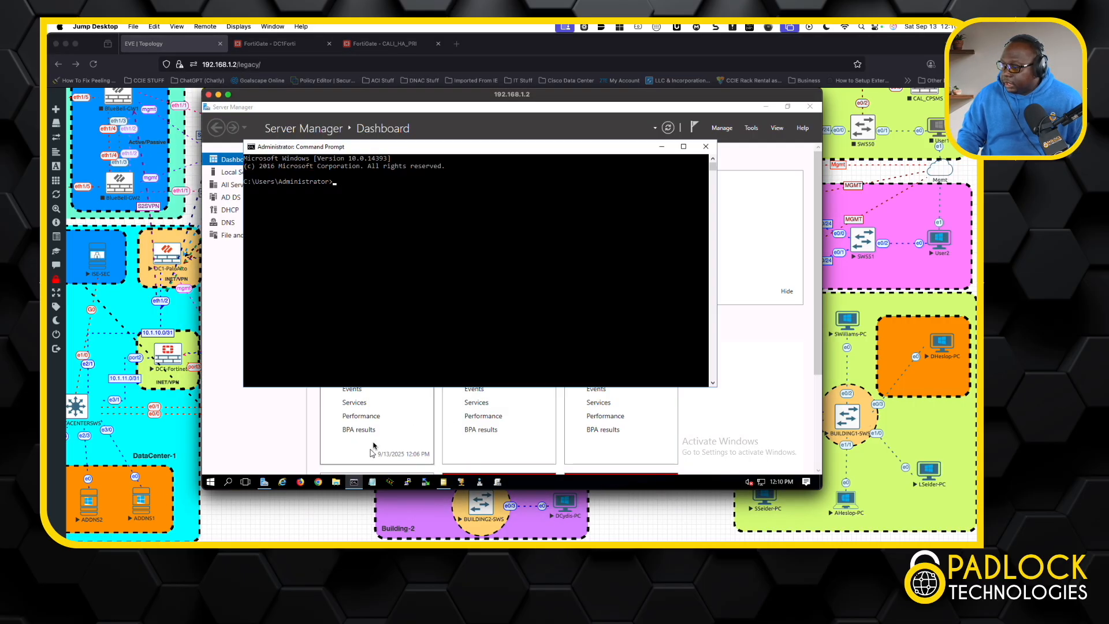
pyautogui.write('ping 192.164')
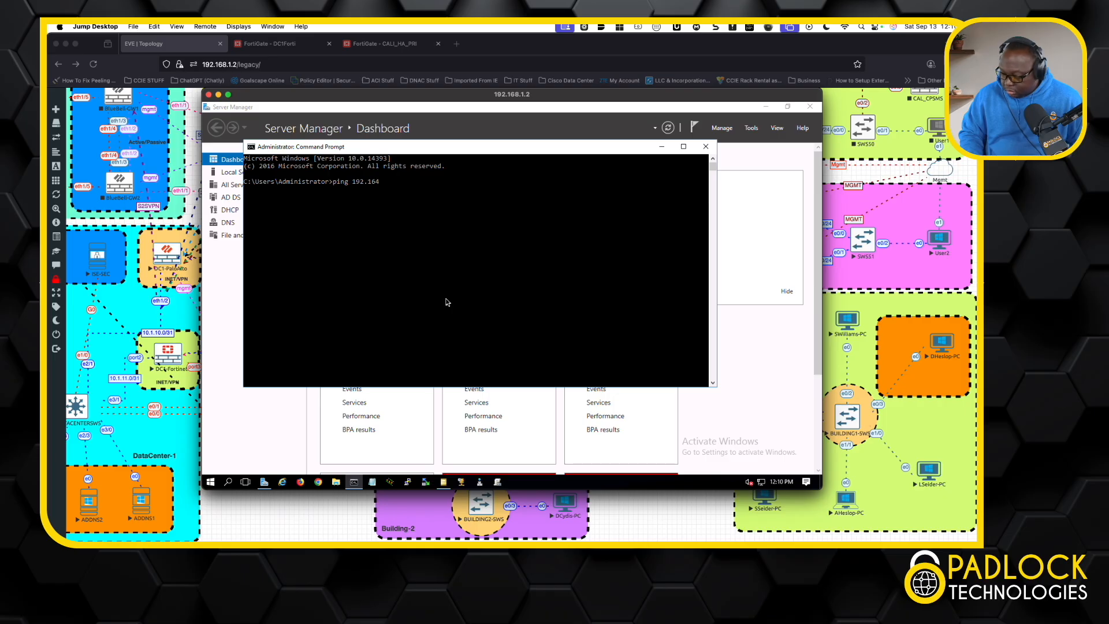
pyautogui.press('BackSpace')
pyautogui.write('8.44.')
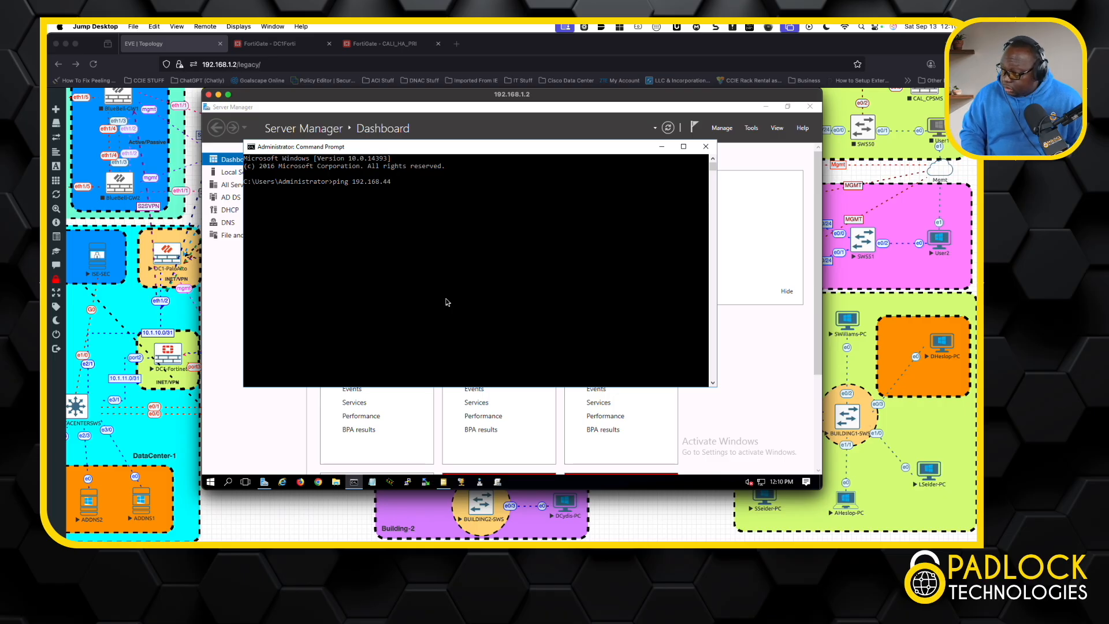
pyautogui.write('10')
pyautogui.press('Return')
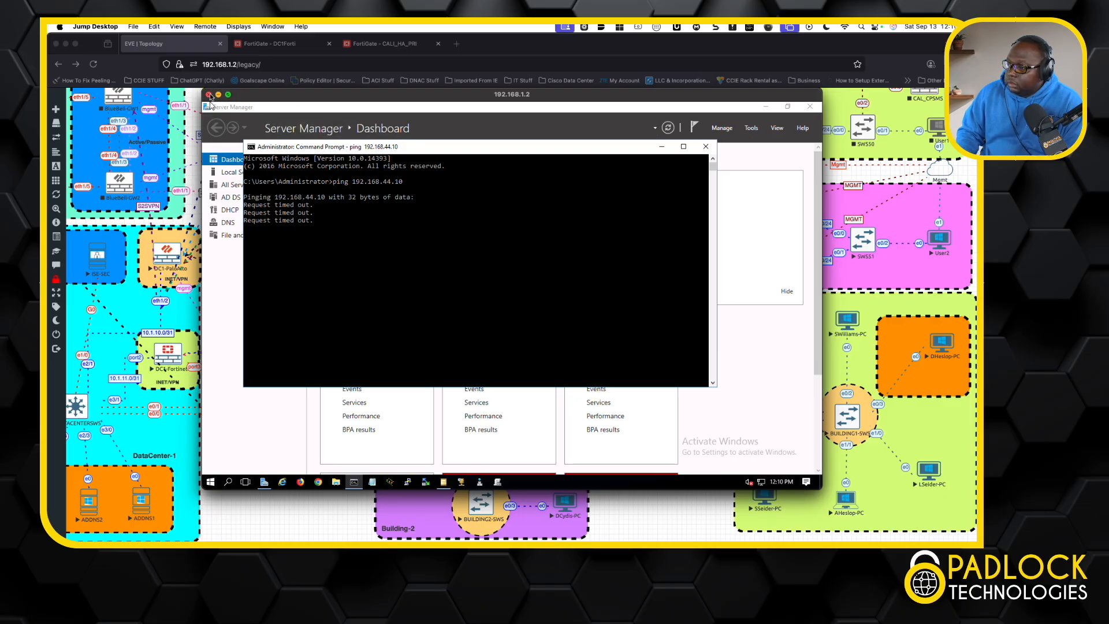
pyautogui.click(209, 95)
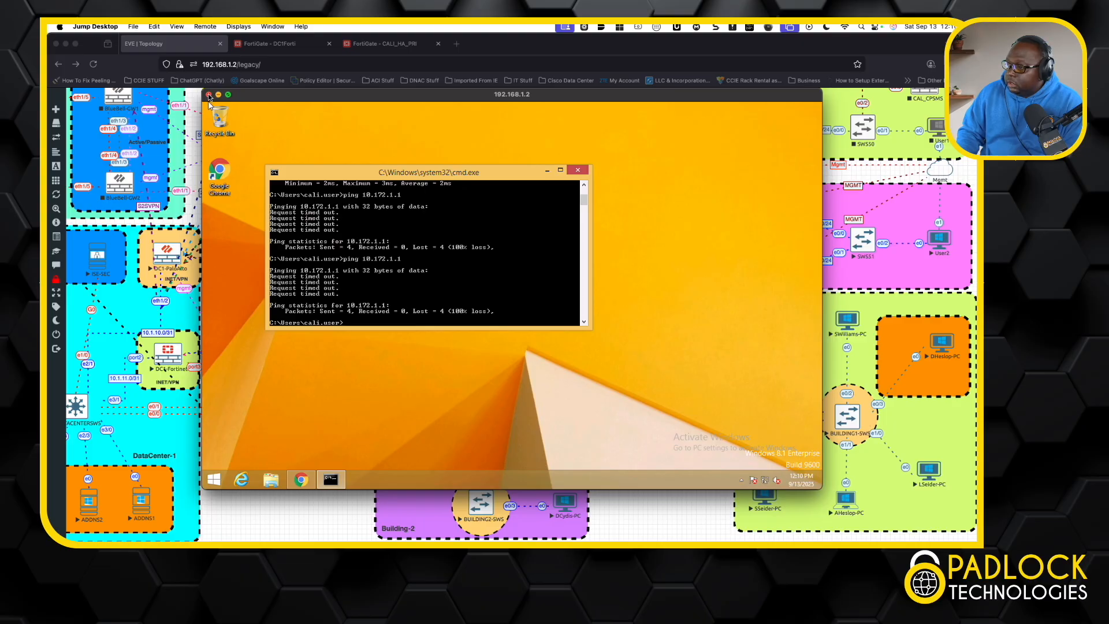
pyautogui.click(209, 94)
# Step: Stop the FortinetPRI, FortinetSec and DC1-Fortinet firewall nodes in the topology
pyautogui.click(755, 201)
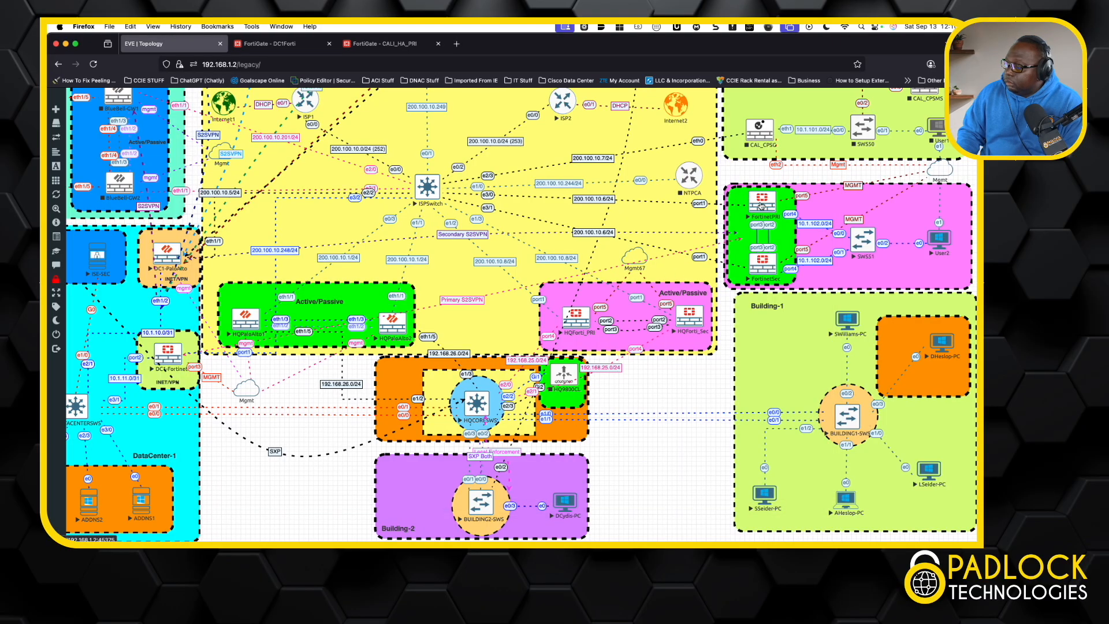
pyautogui.click(754, 202)
pyautogui.click(802, 220)
pyautogui.rightClick(769, 265)
pyautogui.click(800, 282)
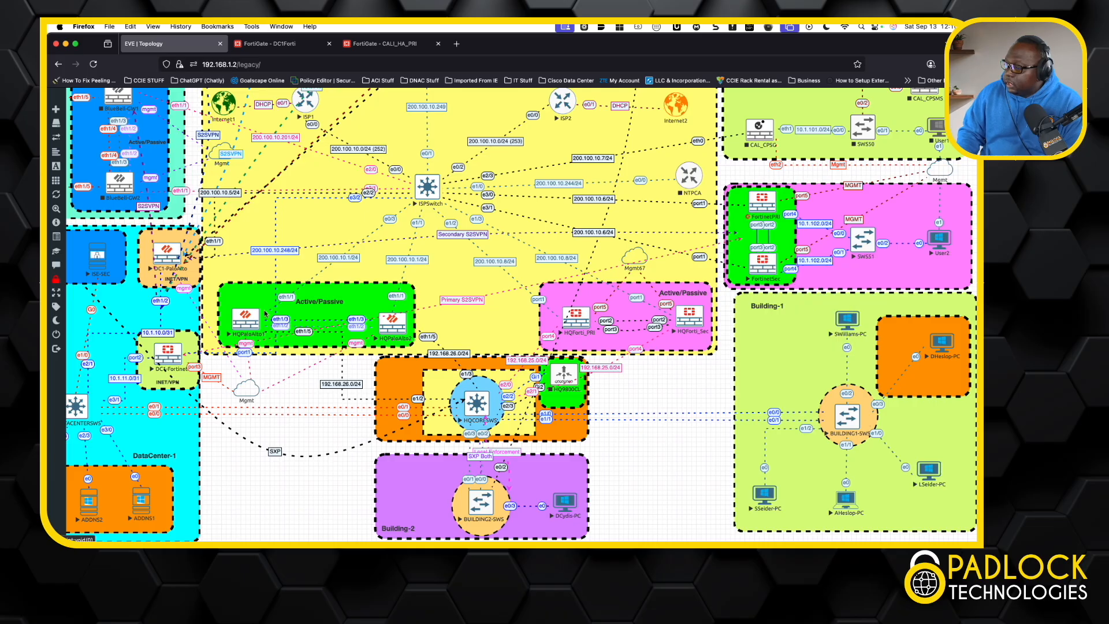
pyautogui.rightClick(178, 352)
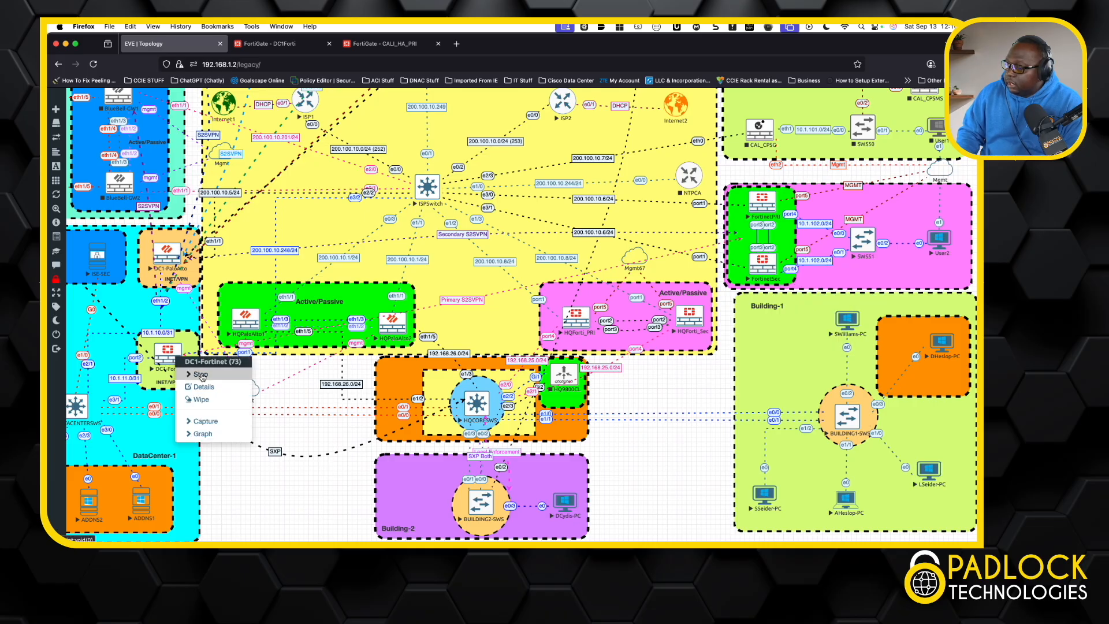
pyautogui.click(200, 374)
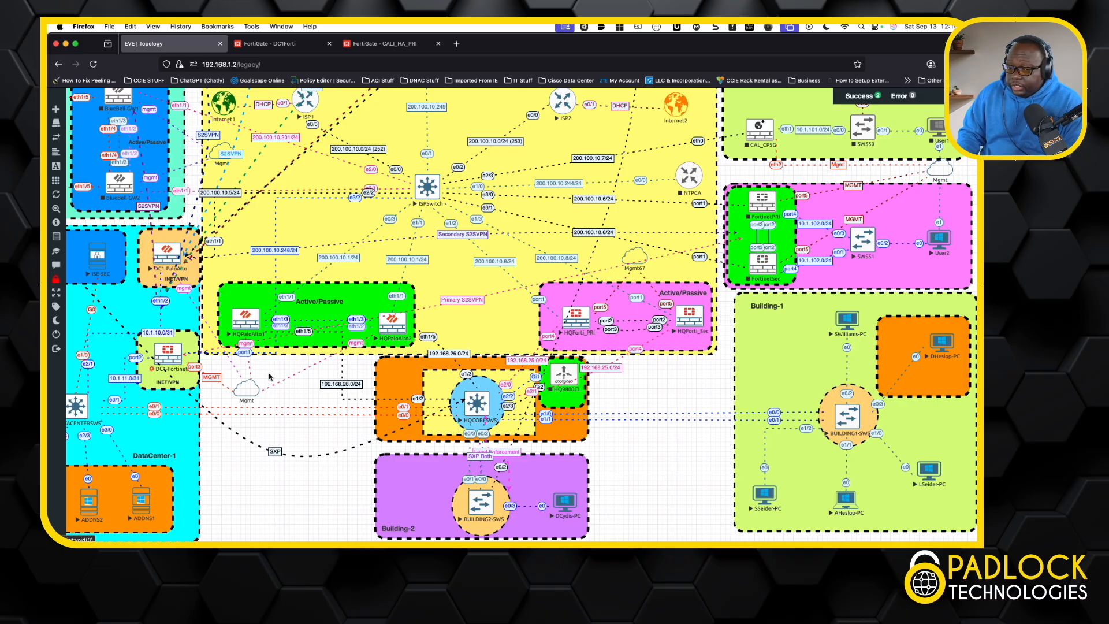
# Step: Start the DC1-Fortinet, FortinetPRI and FortinetSec firewall nodes again
pyautogui.rightClick(174, 353)
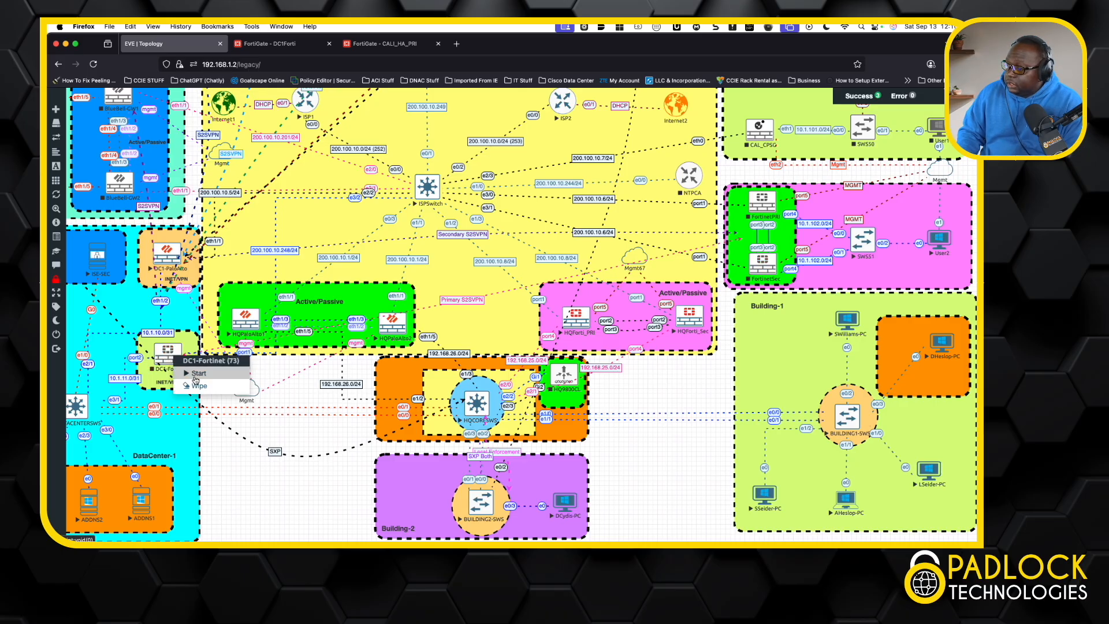
pyautogui.click(197, 374)
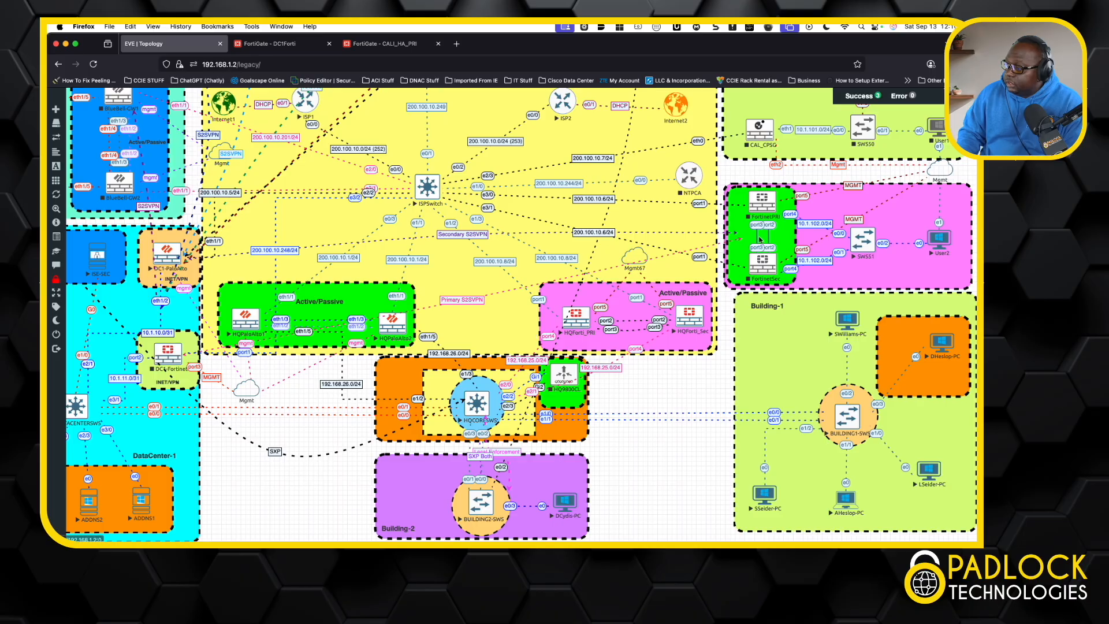
pyautogui.rightClick(763, 208)
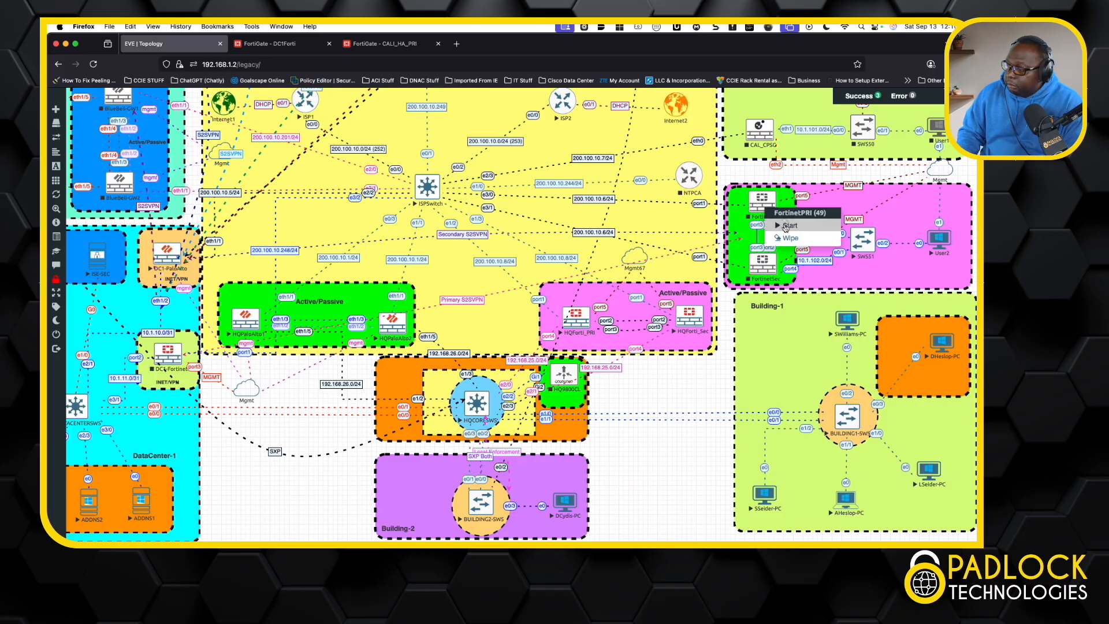
pyautogui.click(785, 227)
pyautogui.rightClick(768, 266)
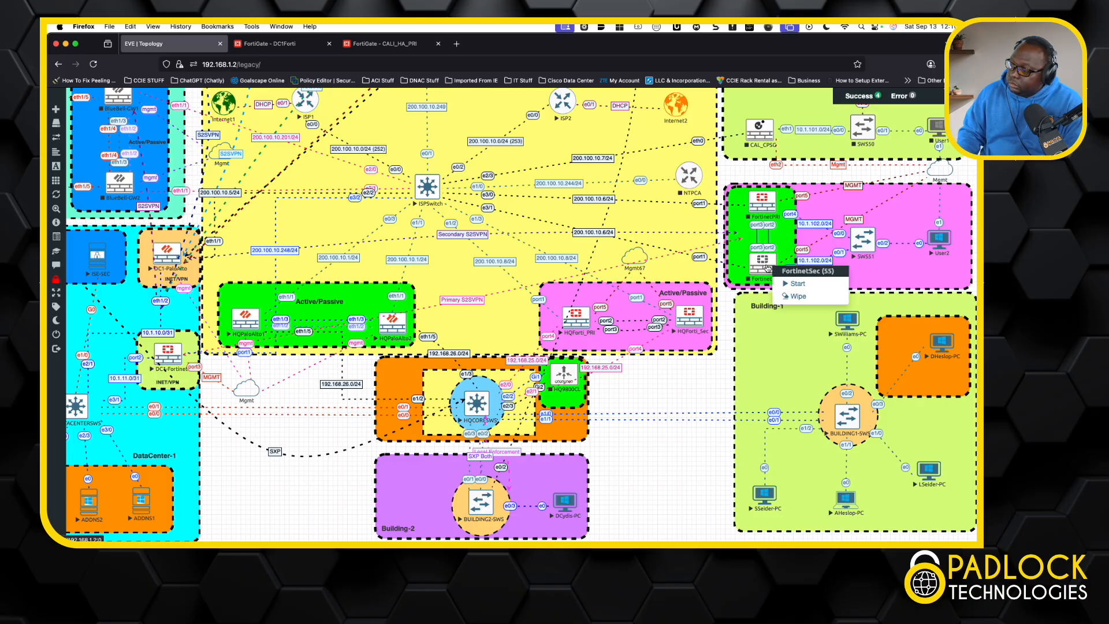
pyautogui.click(800, 285)
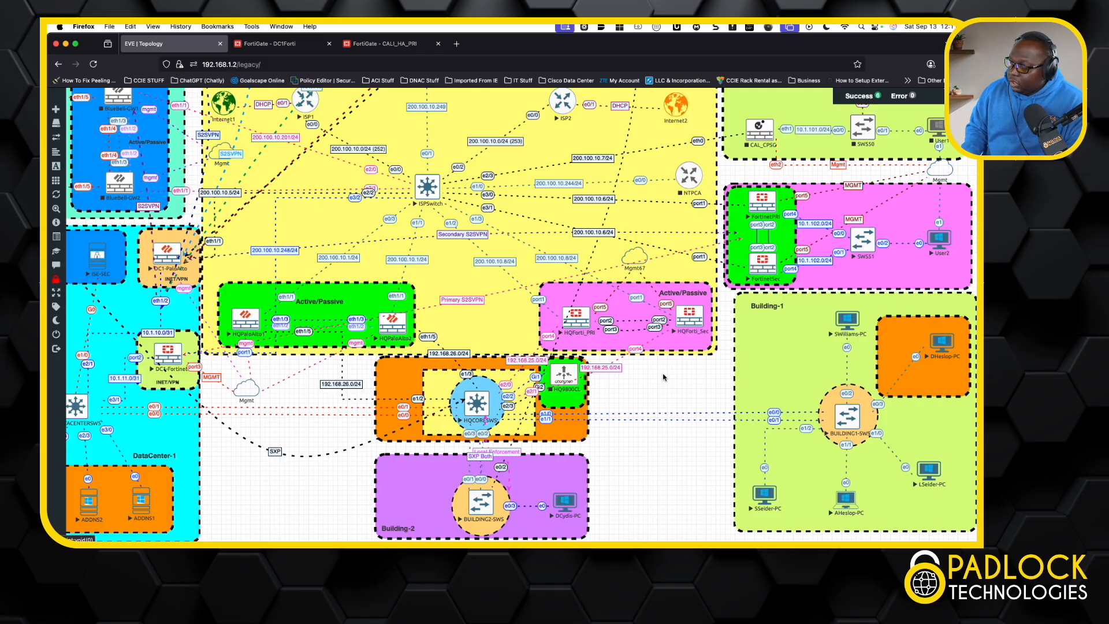
# Step: Open the User2 remote desktop from the topology and start a continuous ping to 10.172.1.1 with the -t option
pyautogui.click(931, 240)
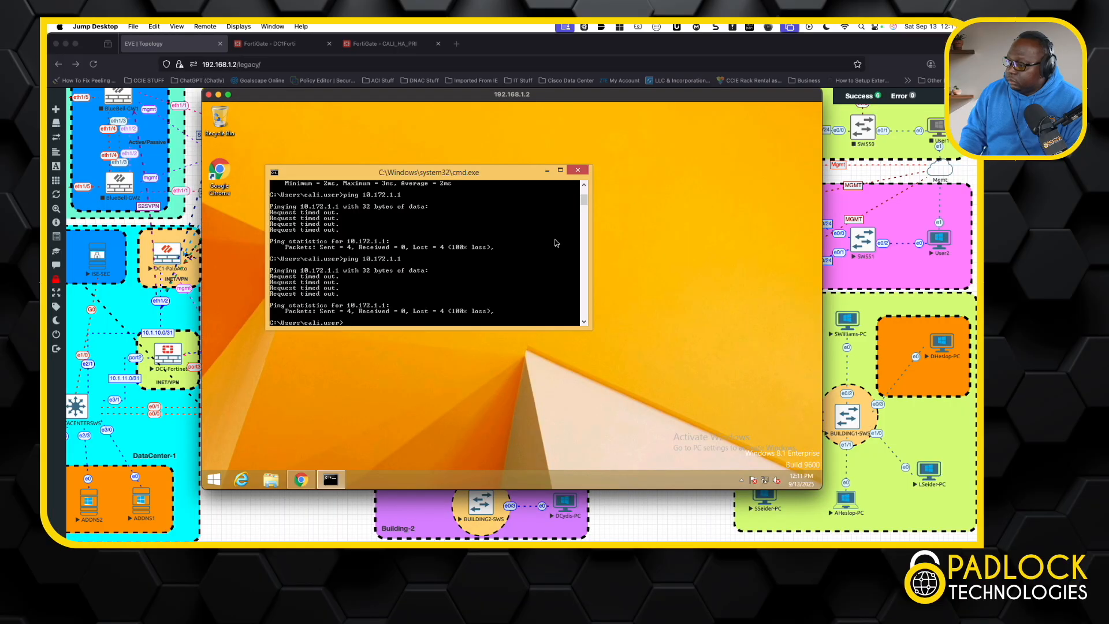
pyautogui.moveTo(603, 99); pyautogui.dragTo(693, 121)
pyautogui.press('Up')
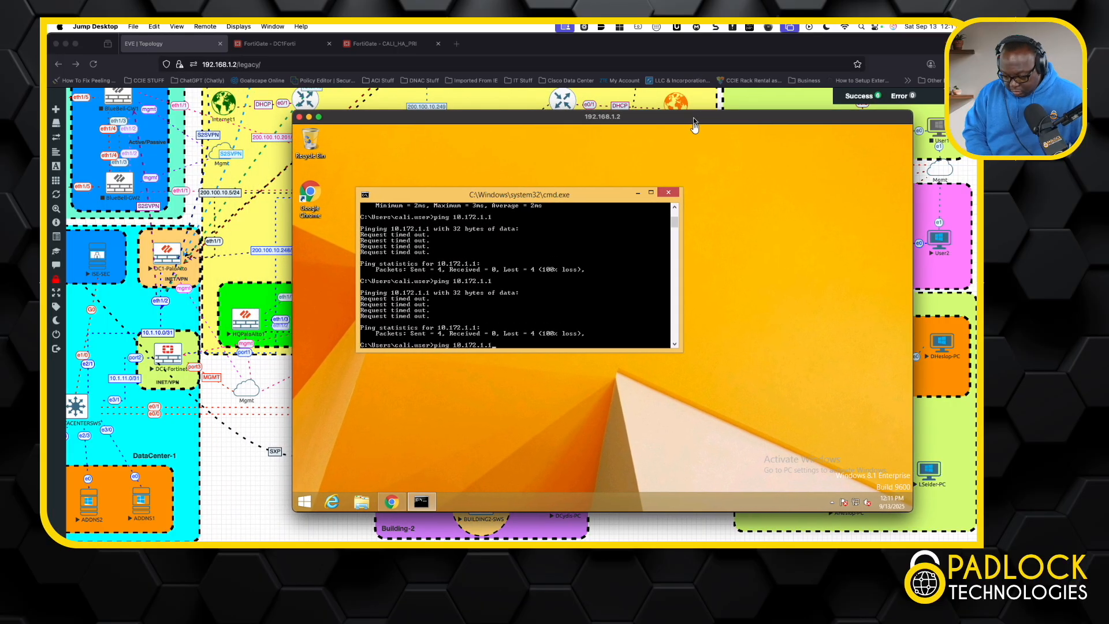
pyautogui.write('-t')
pyautogui.press('Return')
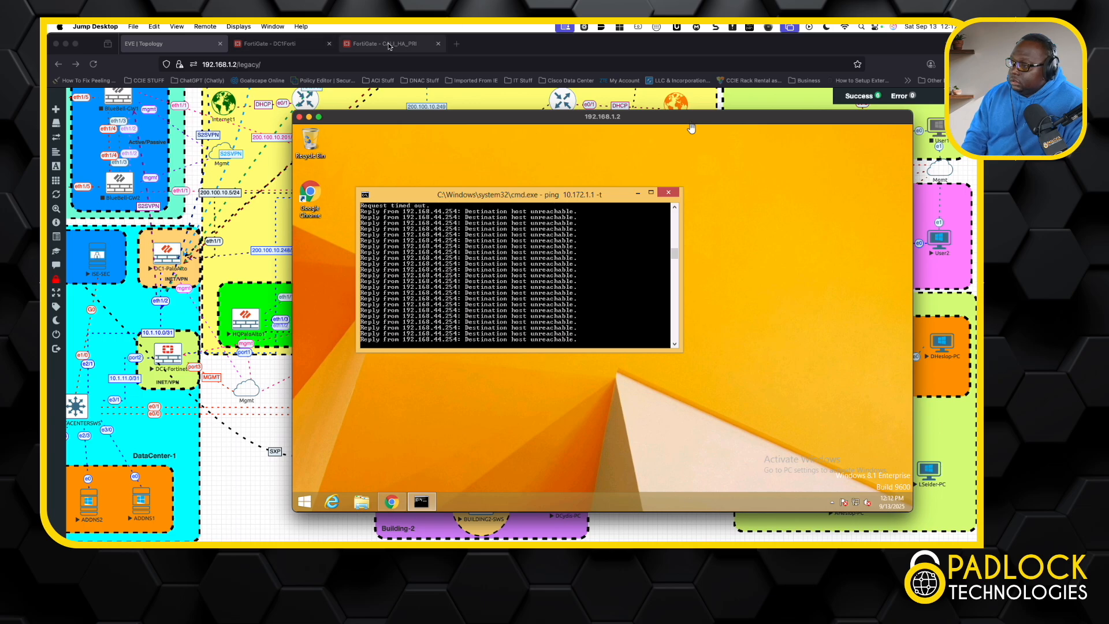
# Step: Reload the CALI_HA_PRI and DC1Forti FortiGate management pages
pyautogui.click(349, 43)
pyautogui.click(97, 64)
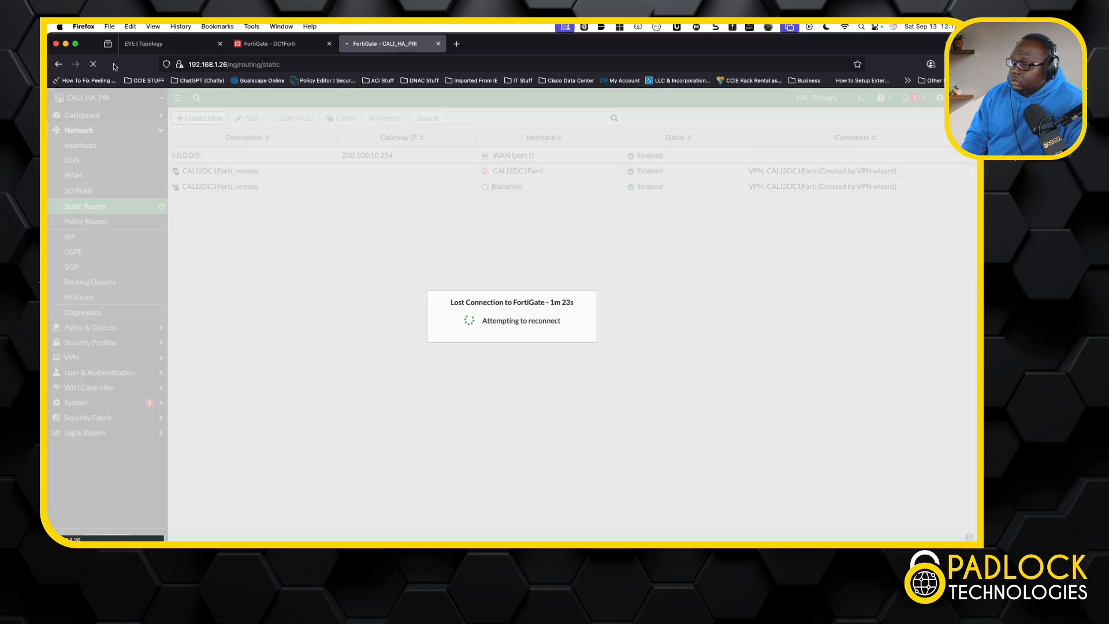
pyautogui.click(279, 48)
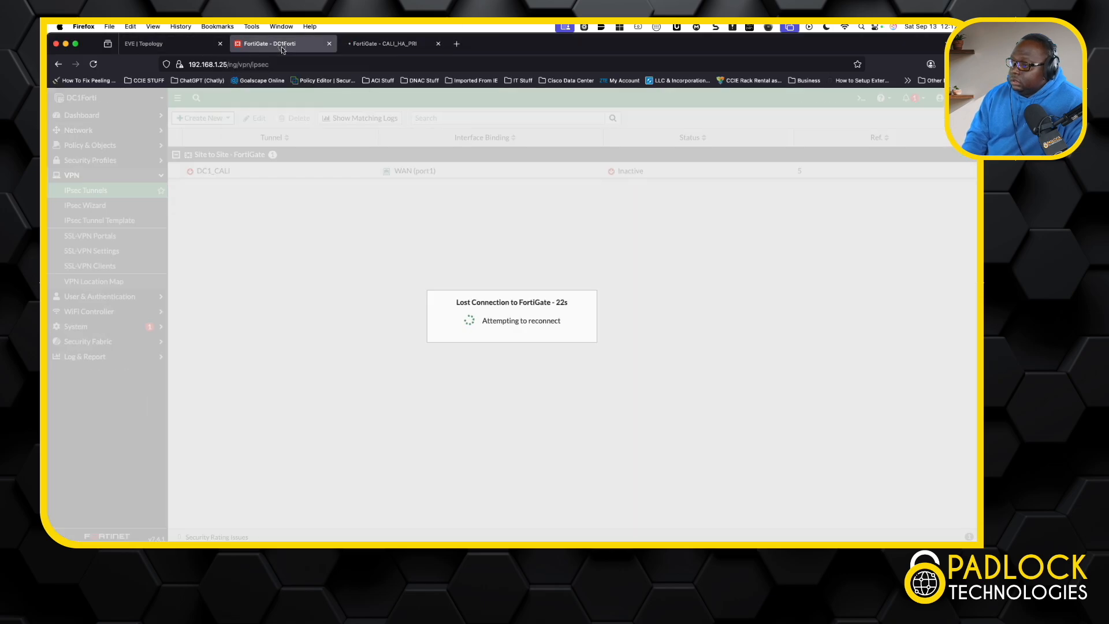
pyautogui.click(93, 64)
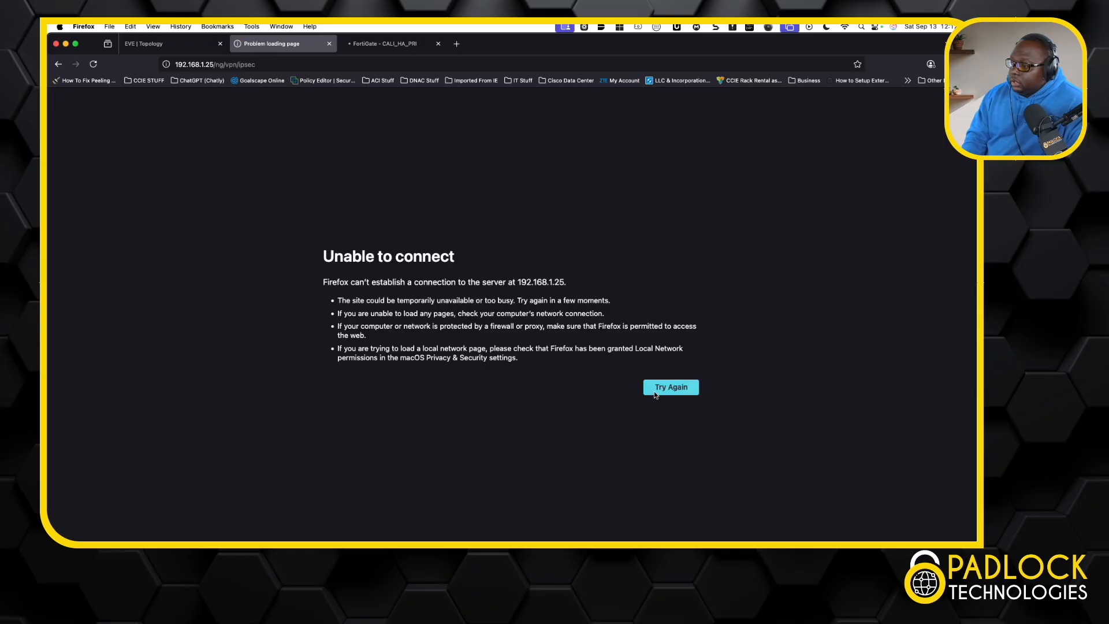
# Step: Bring up the User2 remote desktop to check the running ping, close the duplicate session, and move the remaining window out of view
pyautogui.click(202, 46)
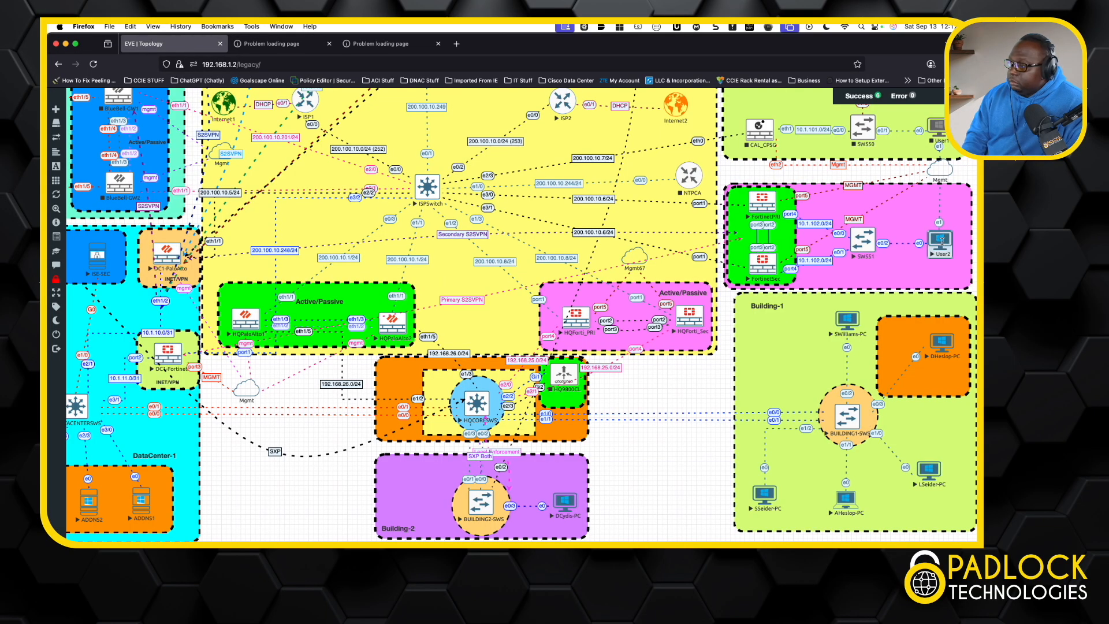
pyautogui.click(943, 245)
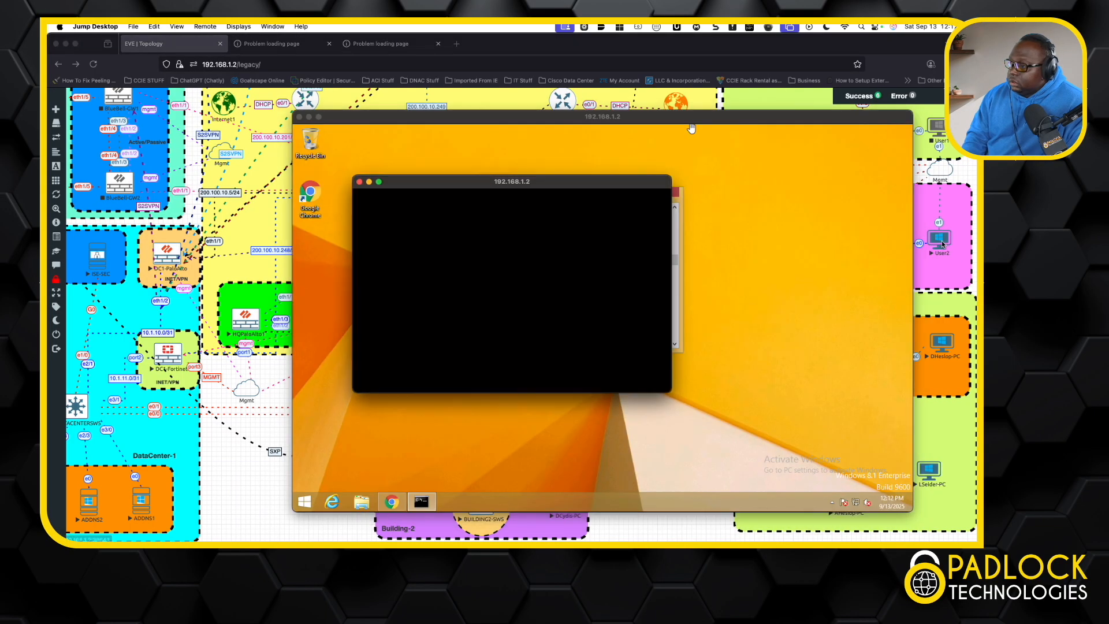
pyautogui.click(209, 95)
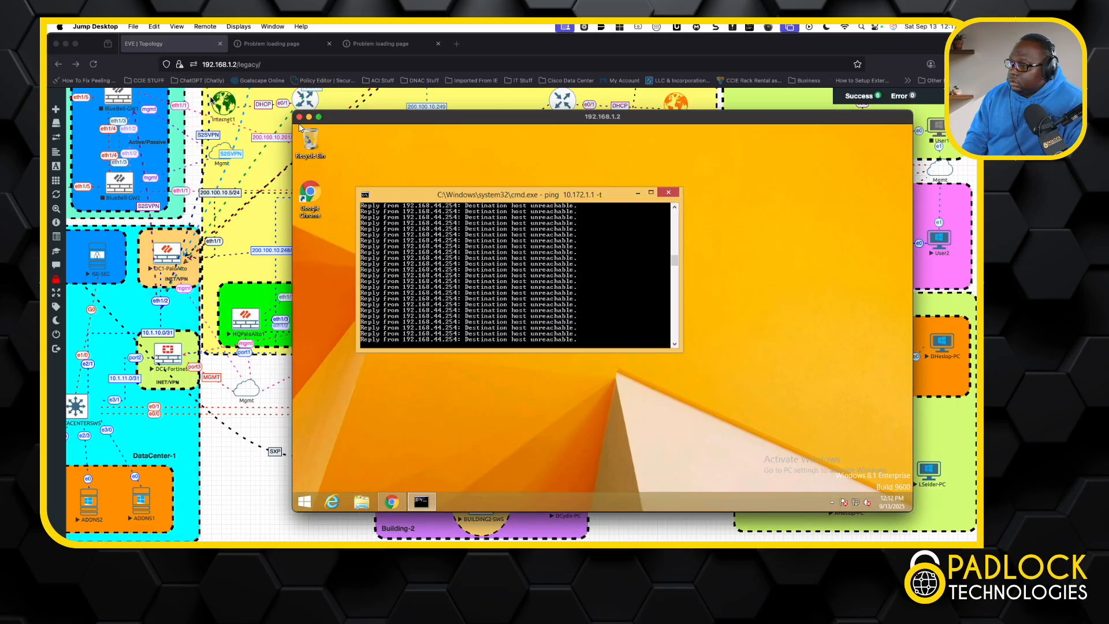
pyautogui.moveTo(512, 121); pyautogui.dragTo(0, 87)
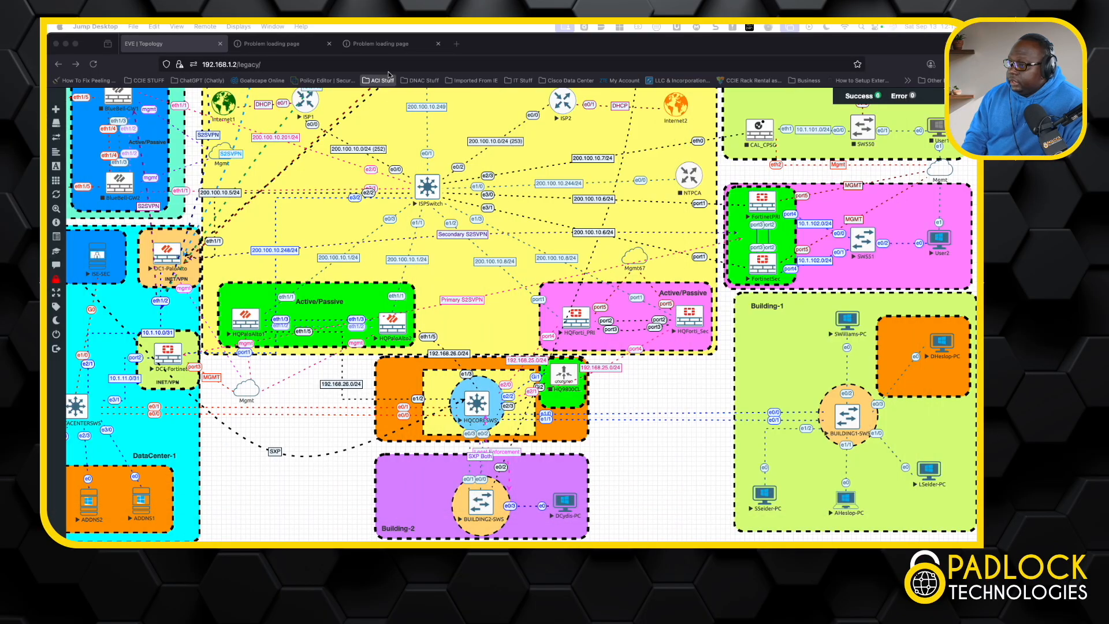
# Step: Retry loading the CALI FortiGate page, check the DC1 FortiGate page at 192.168.1.25, and return to the topology
pyautogui.click(397, 49)
pyautogui.click(674, 390)
pyautogui.click(287, 44)
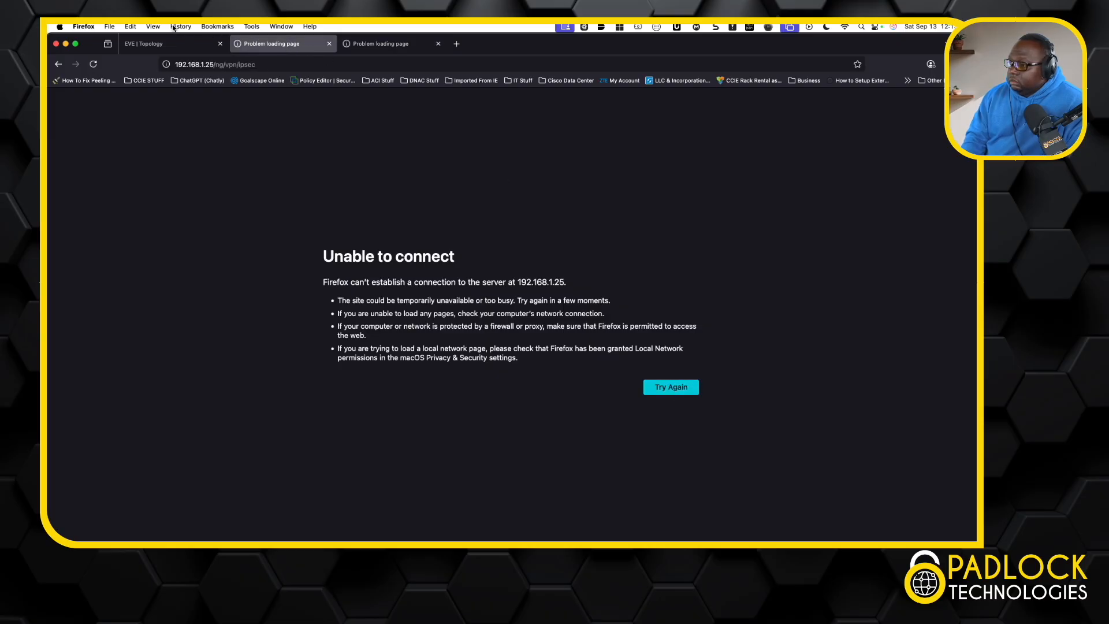
pyautogui.click(162, 45)
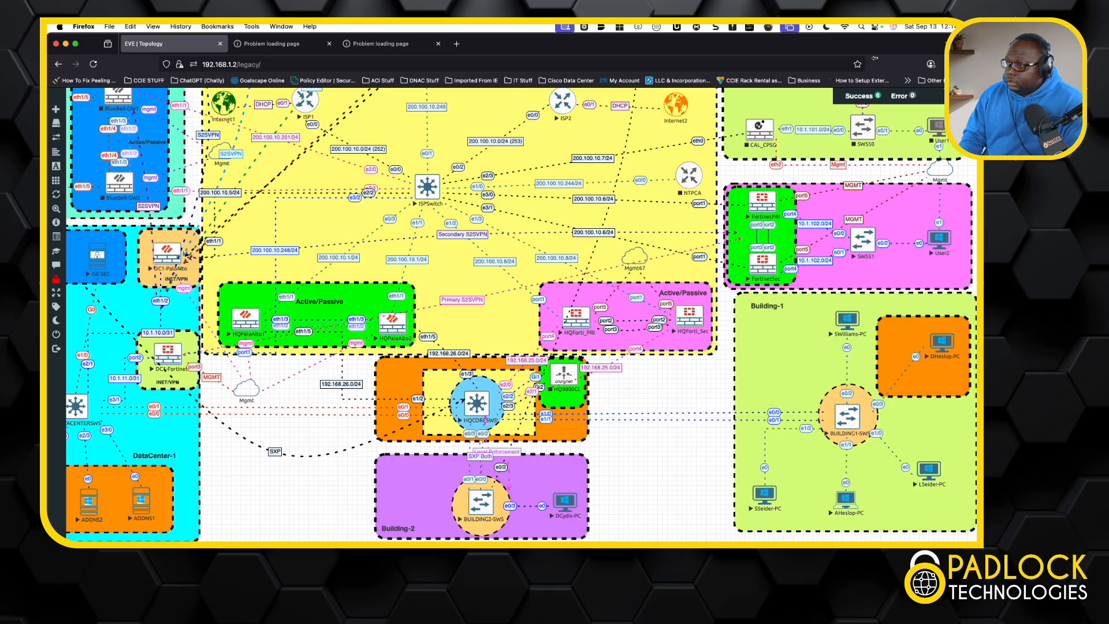
# Step: Retry the CALI FortiGate page at 192.168.1.26 and bring the User2 remote desktop window back into view to check the ping
pyautogui.click(364, 45)
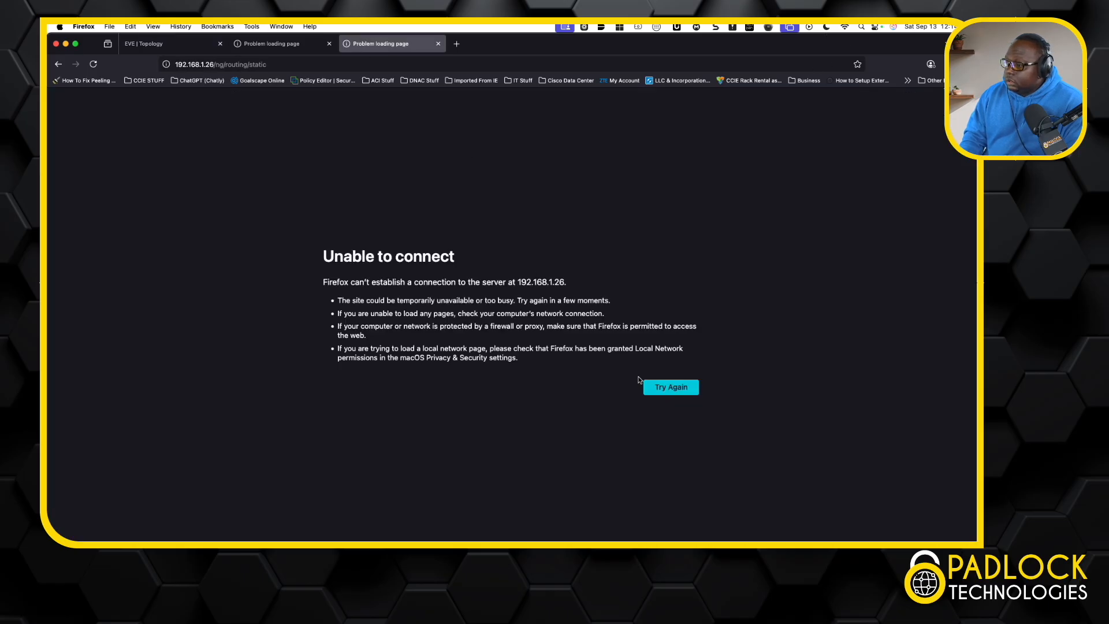
pyautogui.click(658, 390)
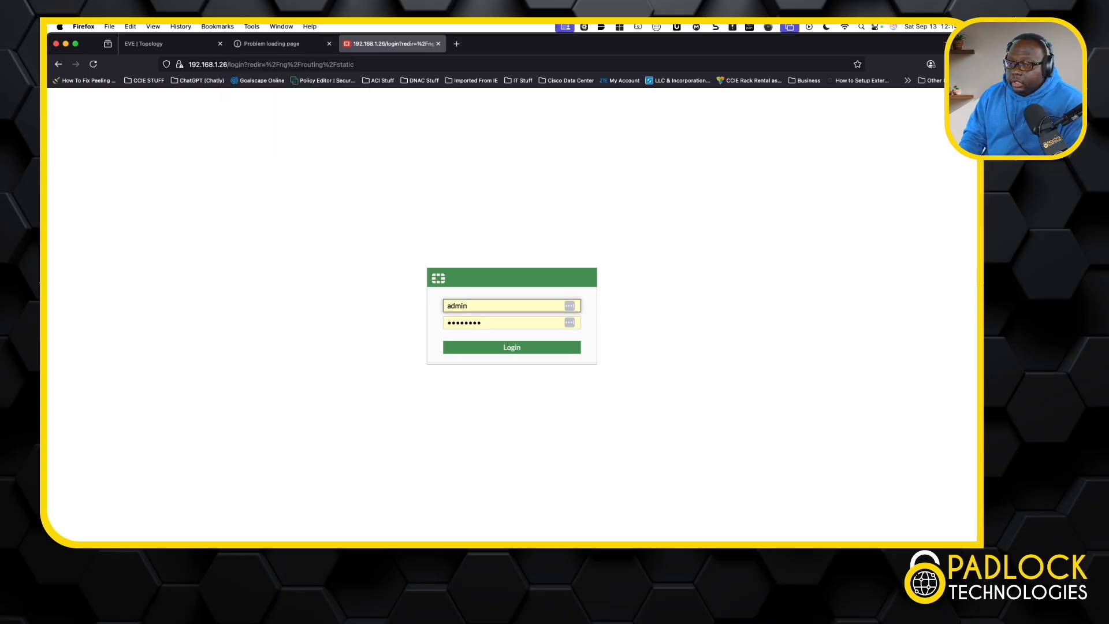
pyautogui.moveTo(323, 537); pyautogui.dragTo(652, 113)
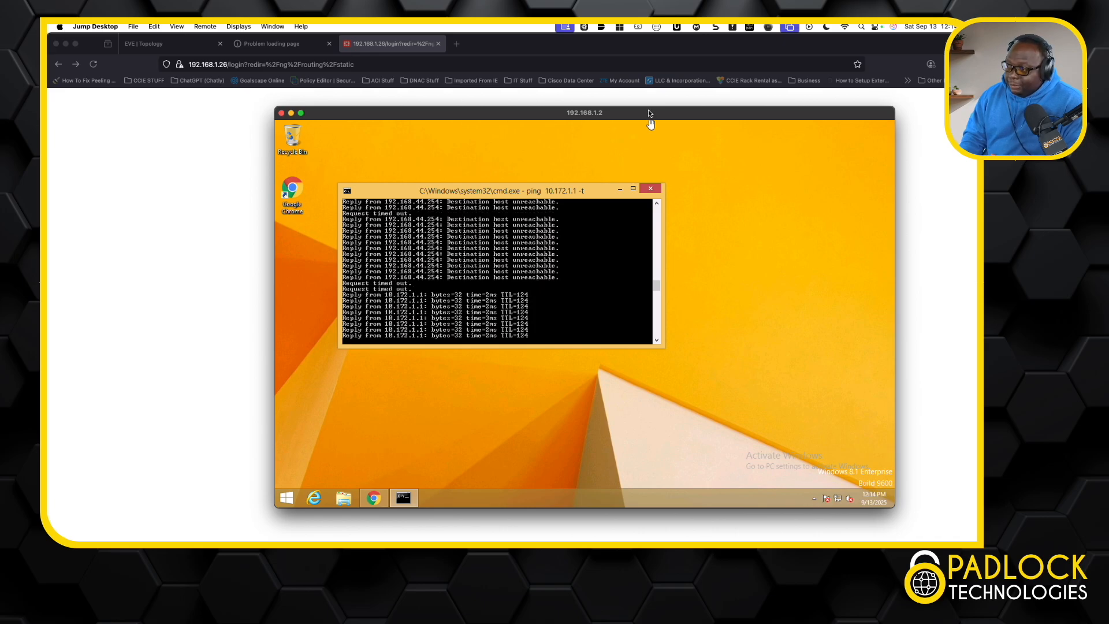
# Step: Reload the DC1 FortiGate page at 192.168.1.25 and log in to both the DC1 and CALI FortiGates with the prefilled credentials
pyautogui.click(293, 49)
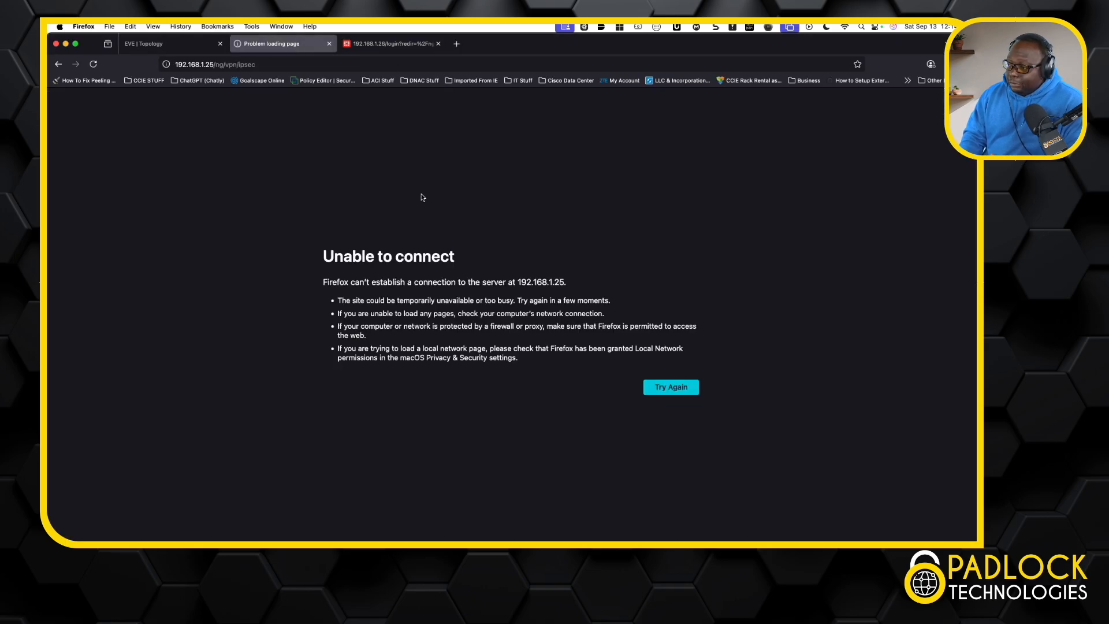
pyautogui.click(671, 387)
pyautogui.click(488, 322)
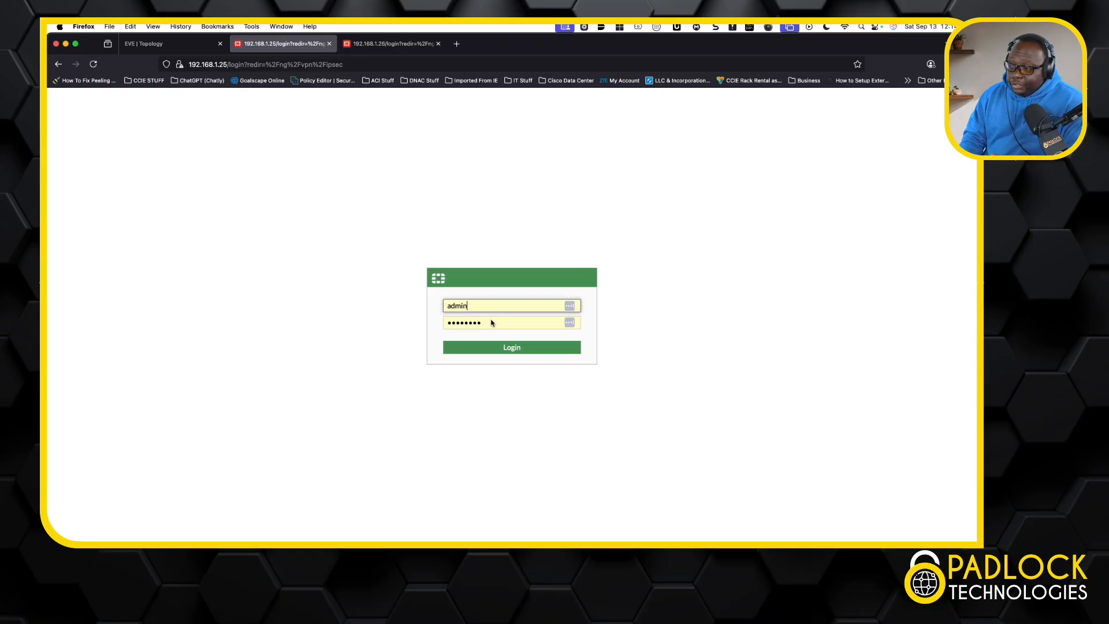
pyautogui.click(494, 349)
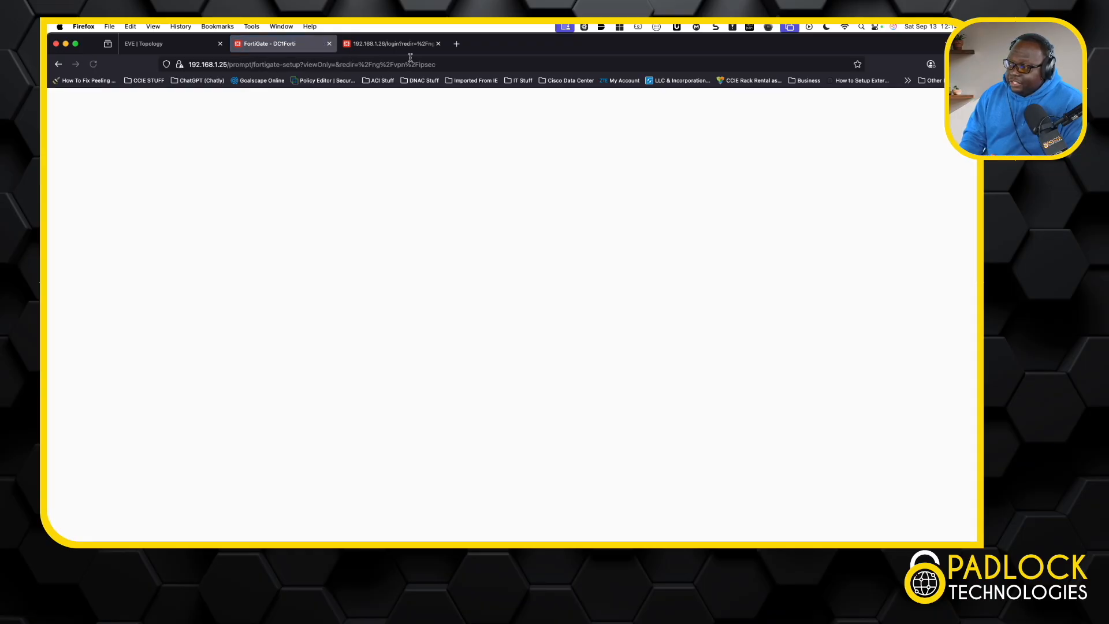
pyautogui.click(407, 45)
pyautogui.click(508, 349)
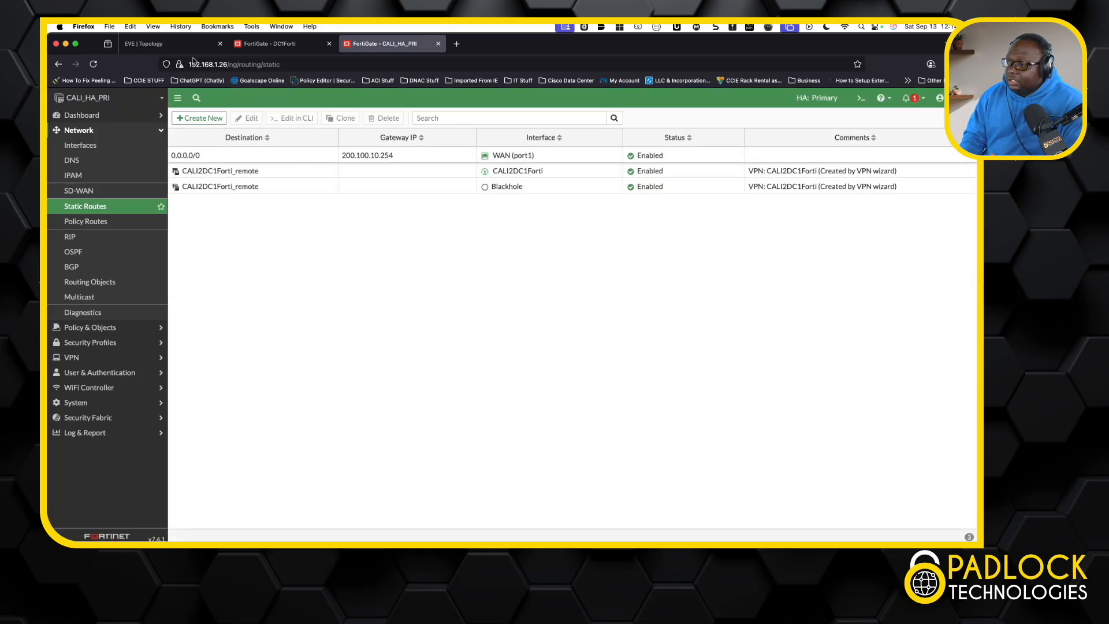
# Step: Display the IPsec Monitor on the CALI_HA_PRI FortiGate, dismissing the list for adding a monitor
pyautogui.click(111, 118)
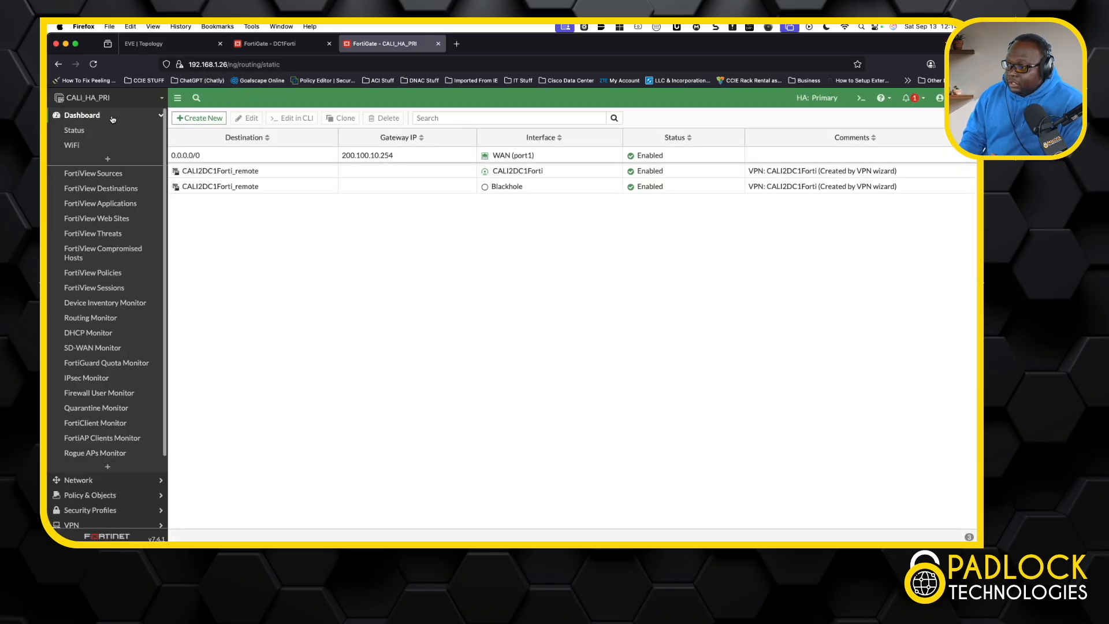
pyautogui.scroll(-2, 83, 341)
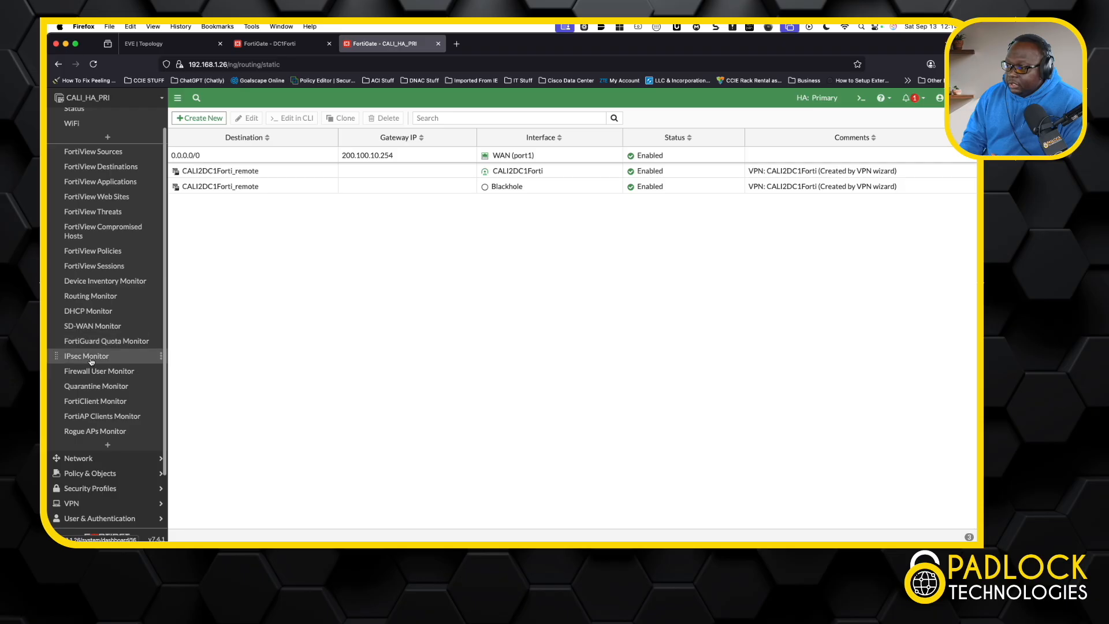
pyautogui.click(106, 436)
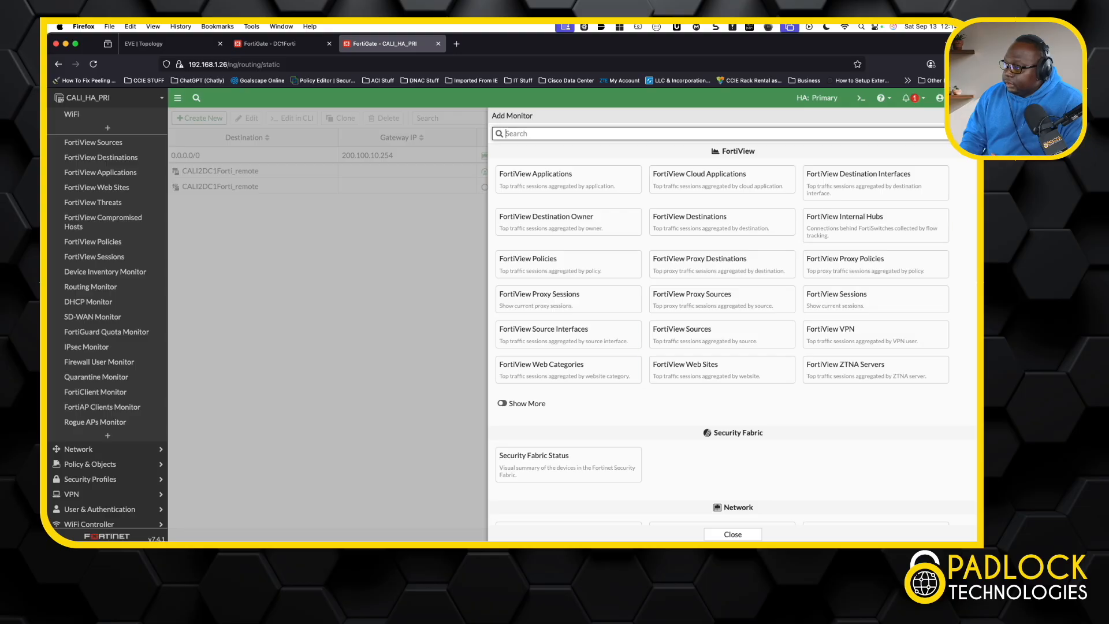
pyautogui.click(349, 142)
pyautogui.click(85, 347)
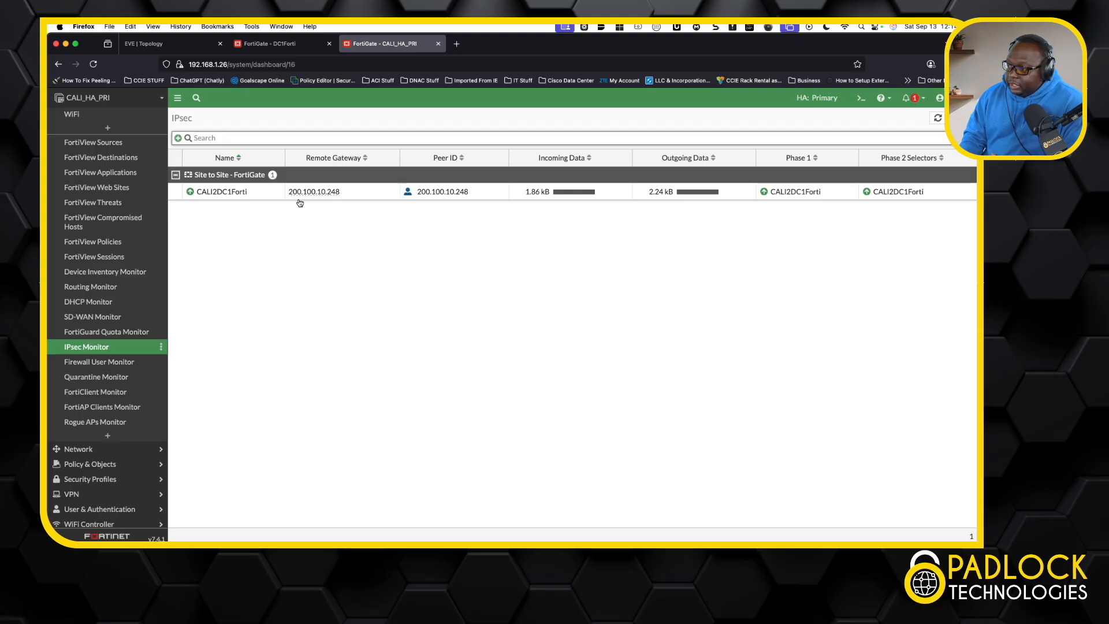
# Step: Display the IPsec Monitor on the DC1Forti FortiGate to check its side of the tunnel
pyautogui.click(289, 47)
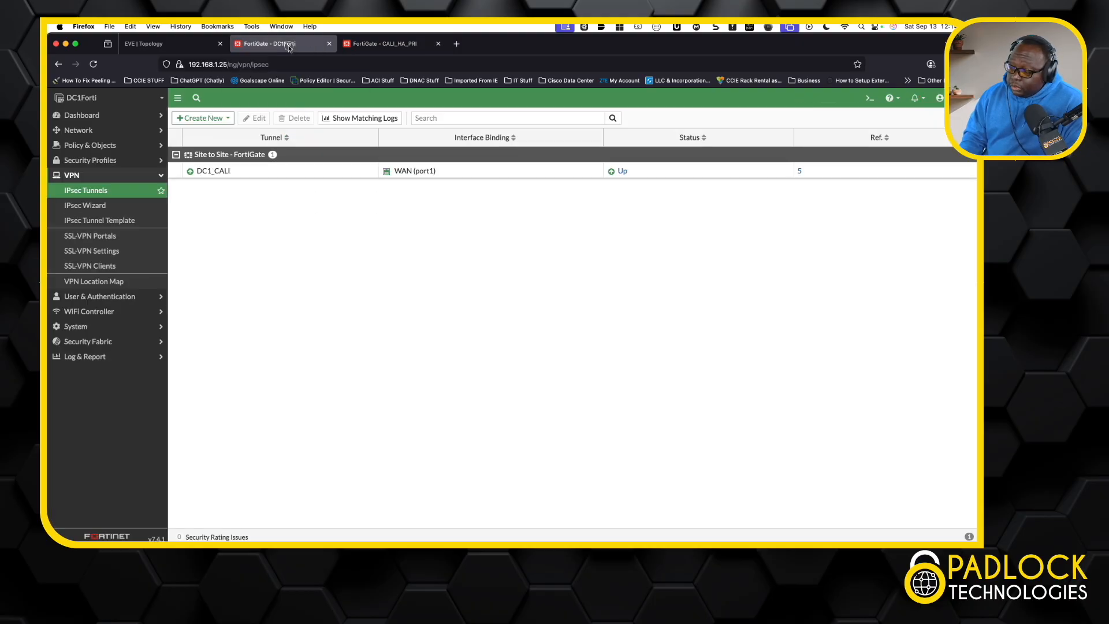
pyautogui.click(133, 114)
pyautogui.click(94, 378)
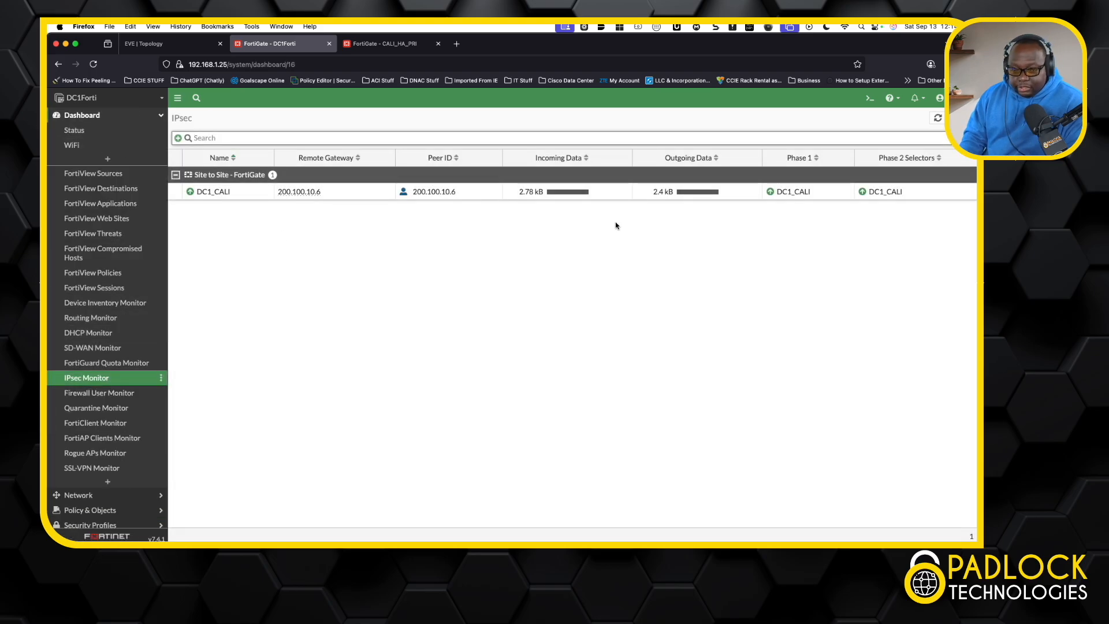
# Step: Return to the User2 remote desktop, stop the continuous ping to 10.172.1.1, and close the command prompt
pyautogui.click(200, 48)
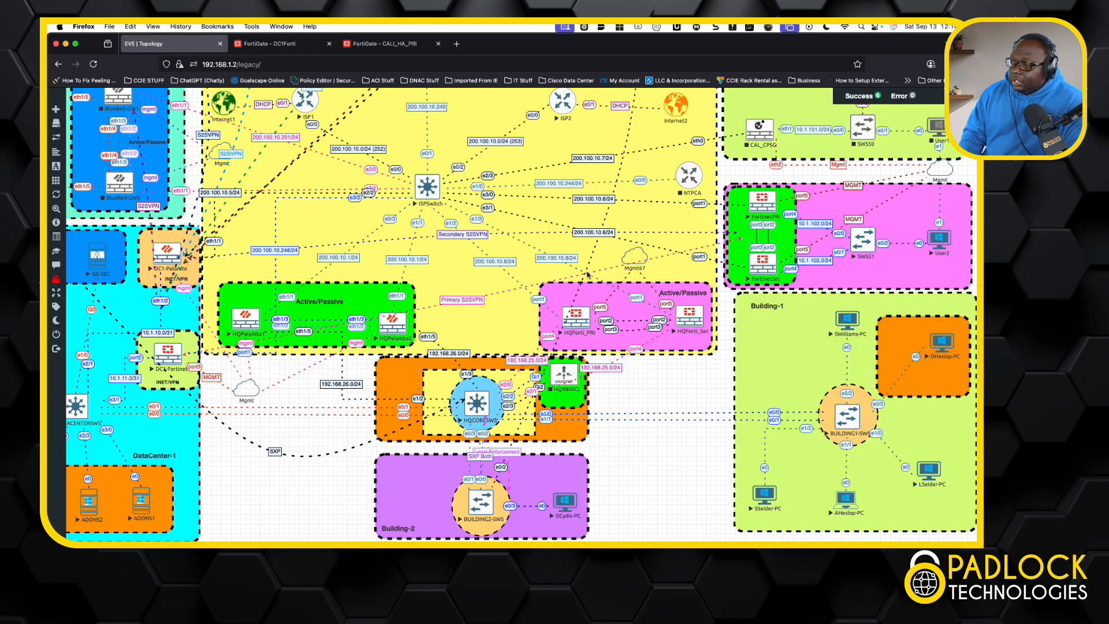
pyautogui.click(938, 238)
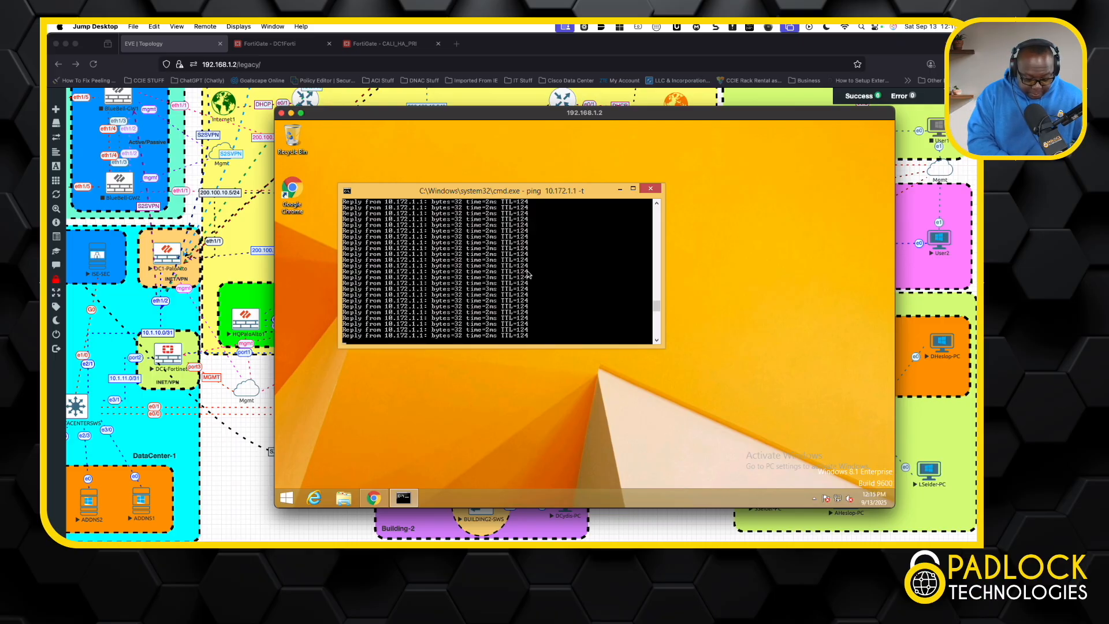
pyautogui.hotkey('ctrl', 'c')
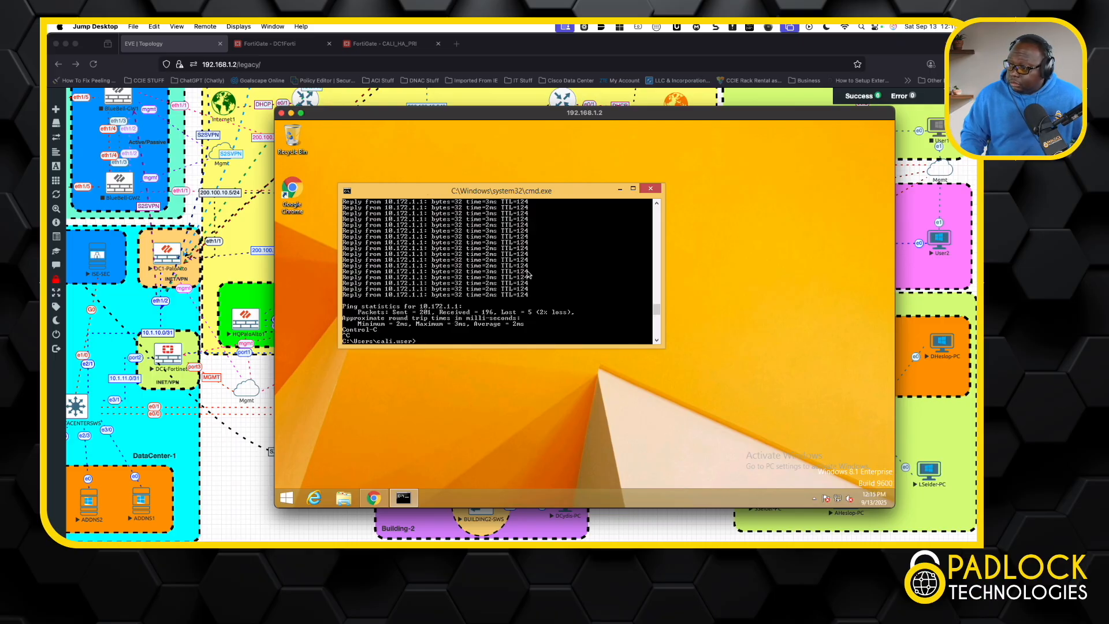
pyautogui.click(648, 189)
pyautogui.doubleClick(291, 195)
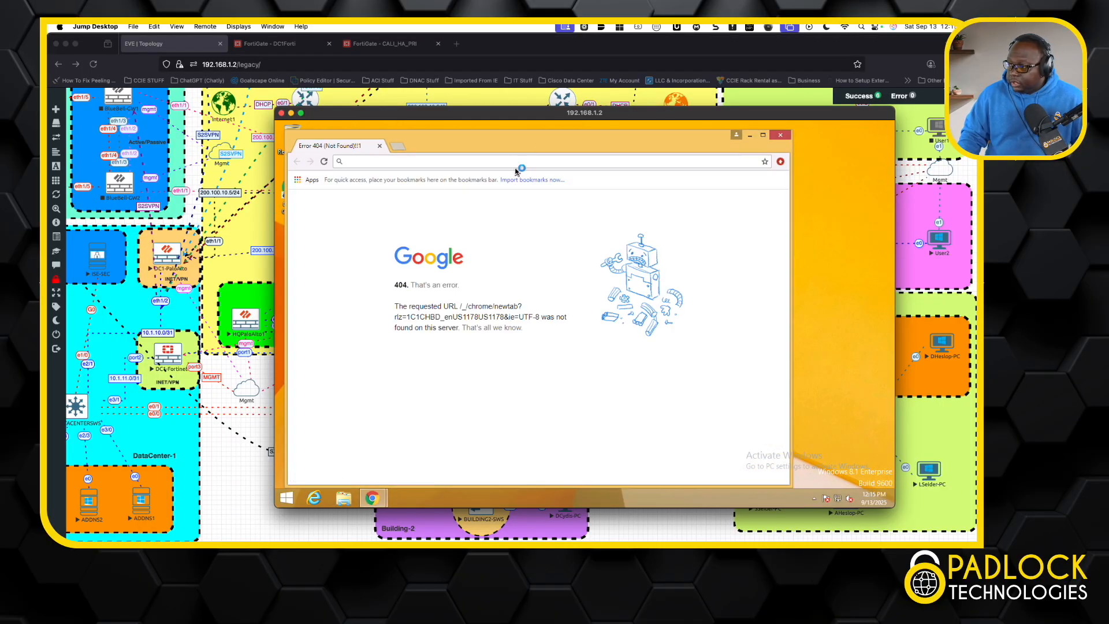
pyautogui.write('https')
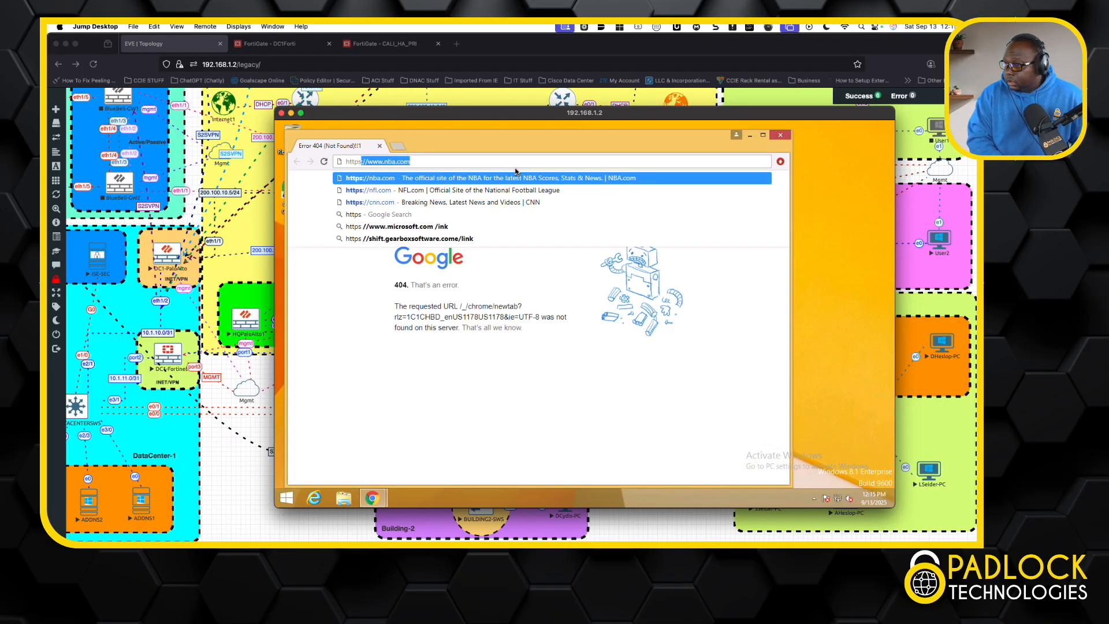
pyautogui.write('://i')
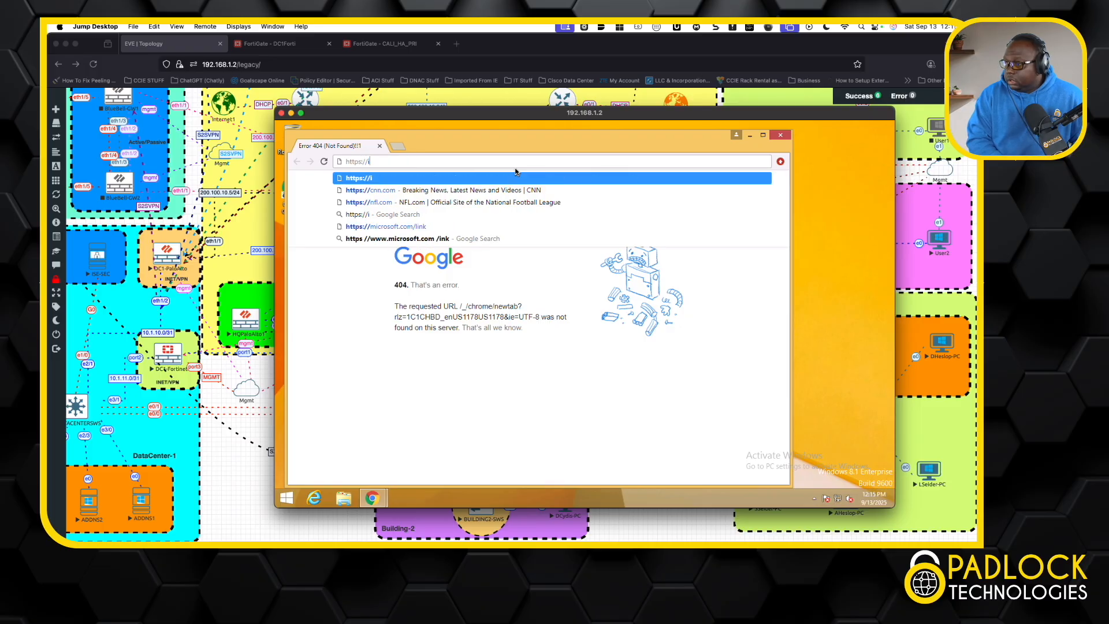
pyautogui.write('sepri.plt.com')
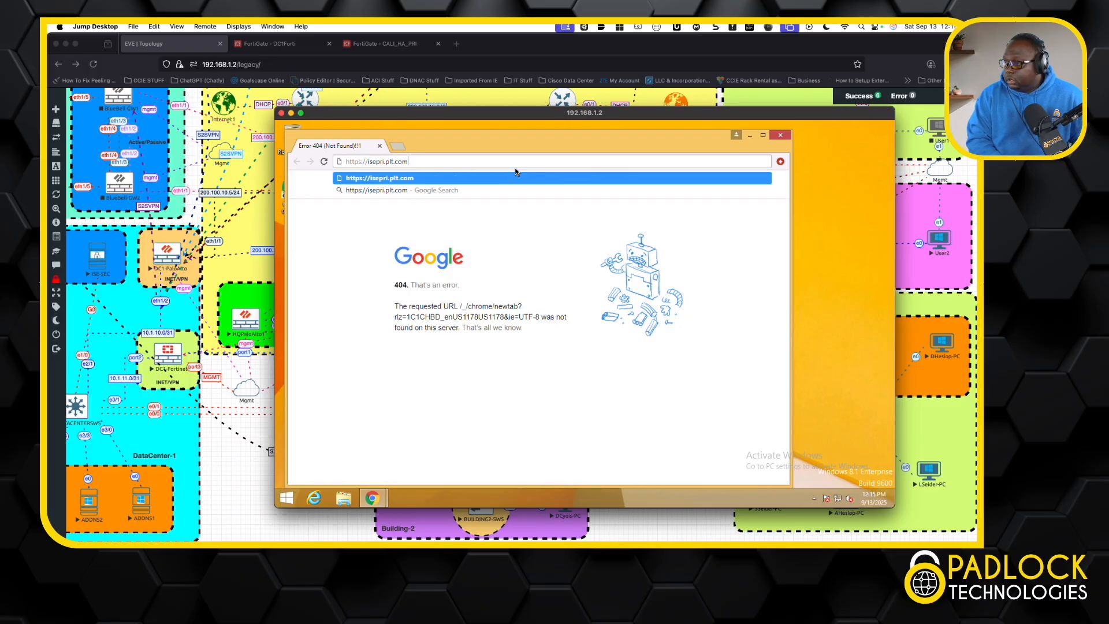
pyautogui.press('Return')
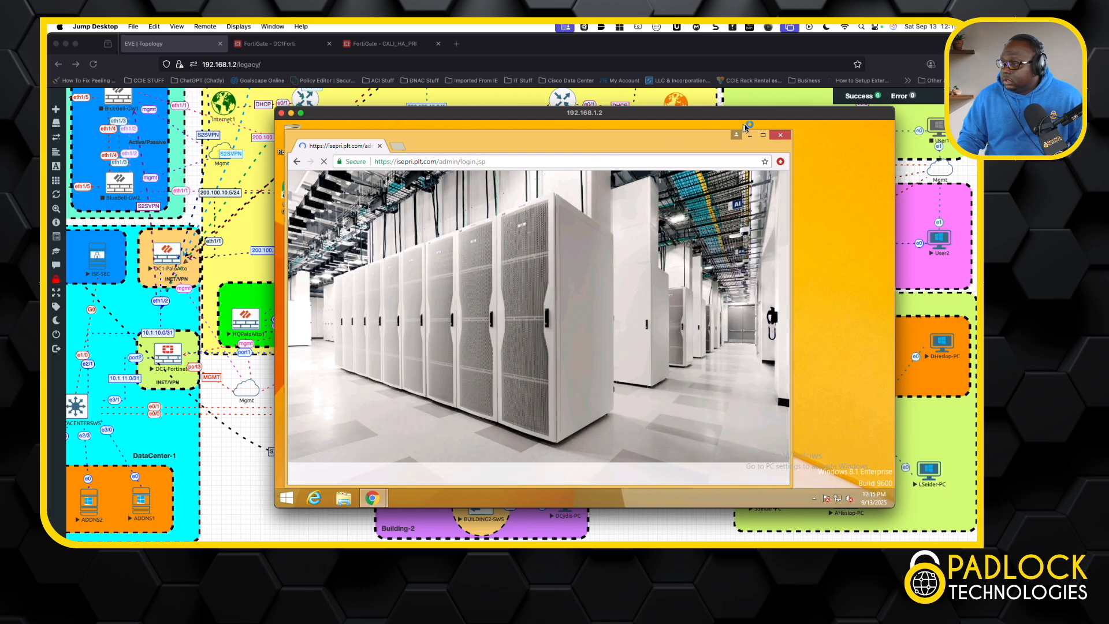
pyautogui.click(763, 135)
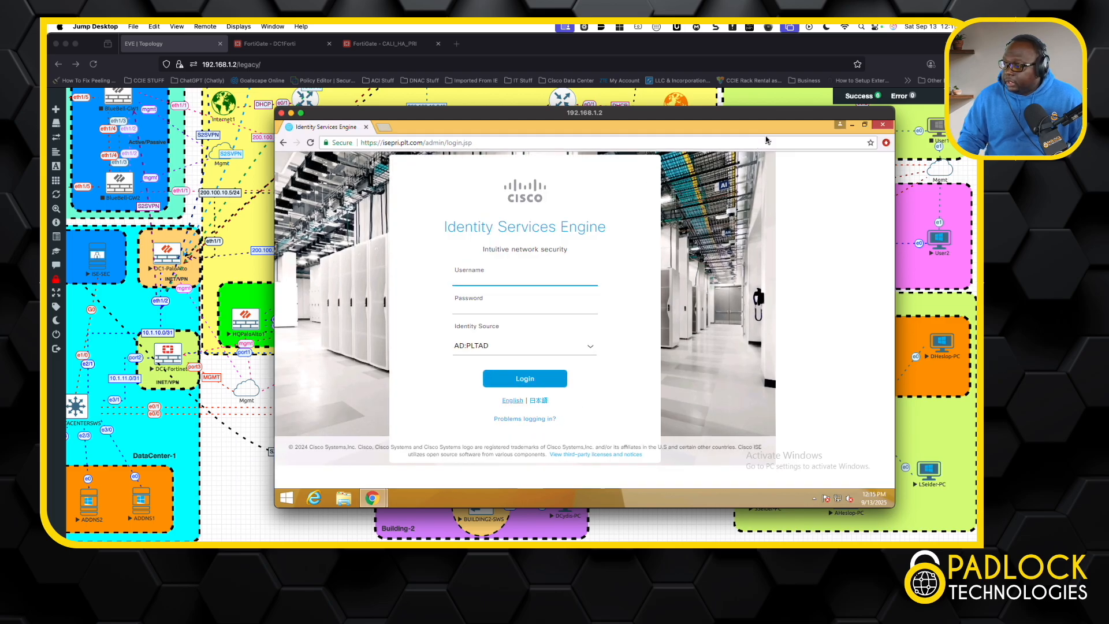
# Step: Log in to Cisco Identity Services Engine with the administrator's username and password, and dismiss the offer to save the password
pyautogui.click(548, 293)
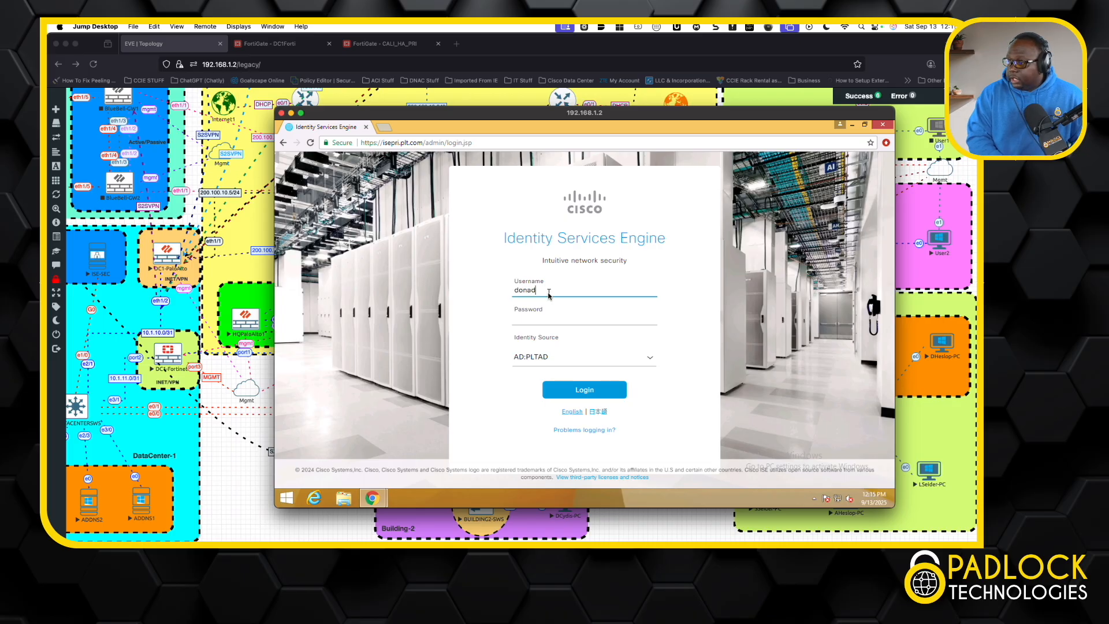
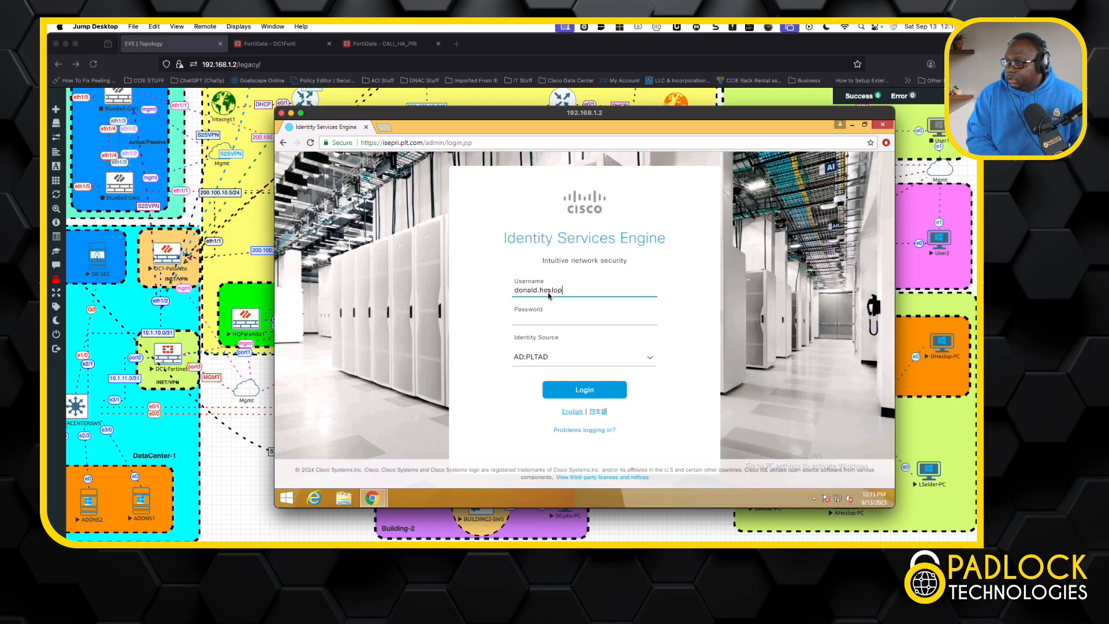
pyautogui.press('Tab')
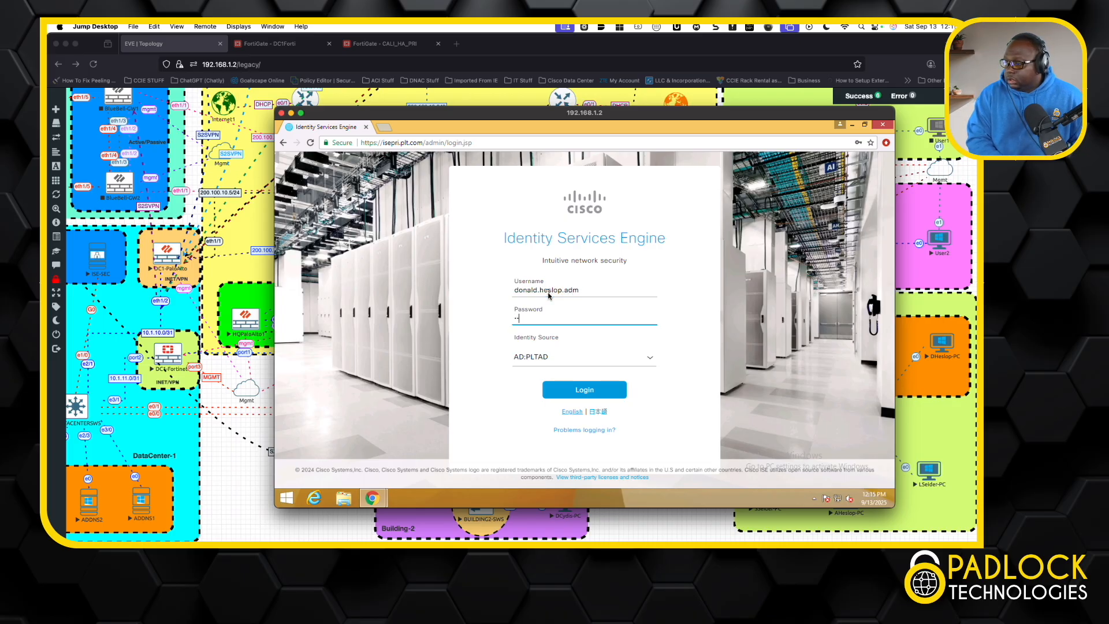
pyautogui.press('Return')
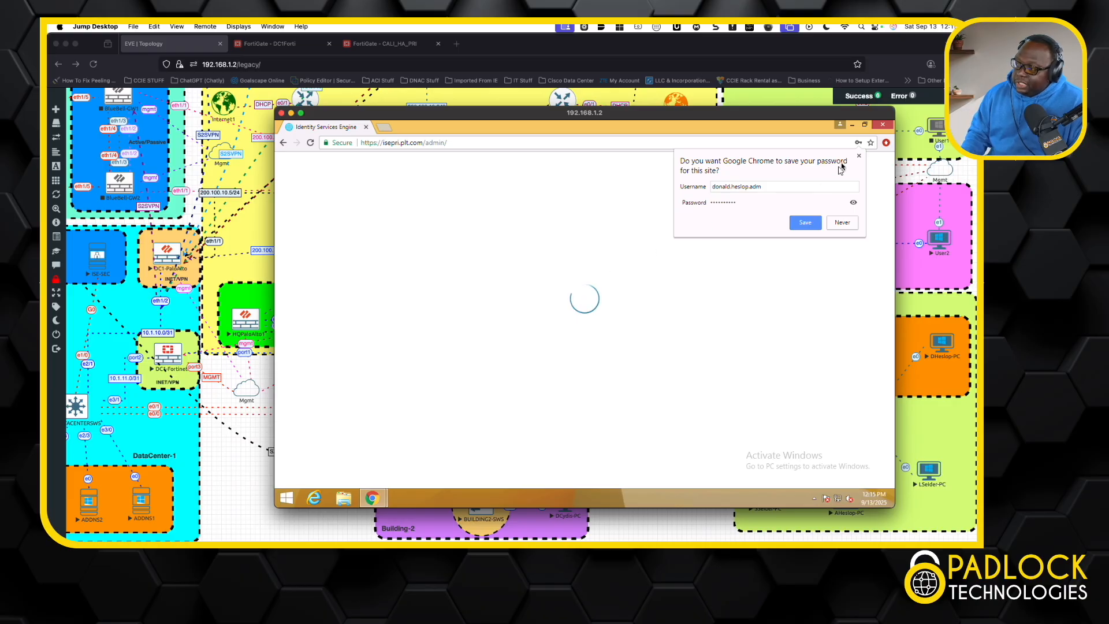
pyautogui.click(858, 155)
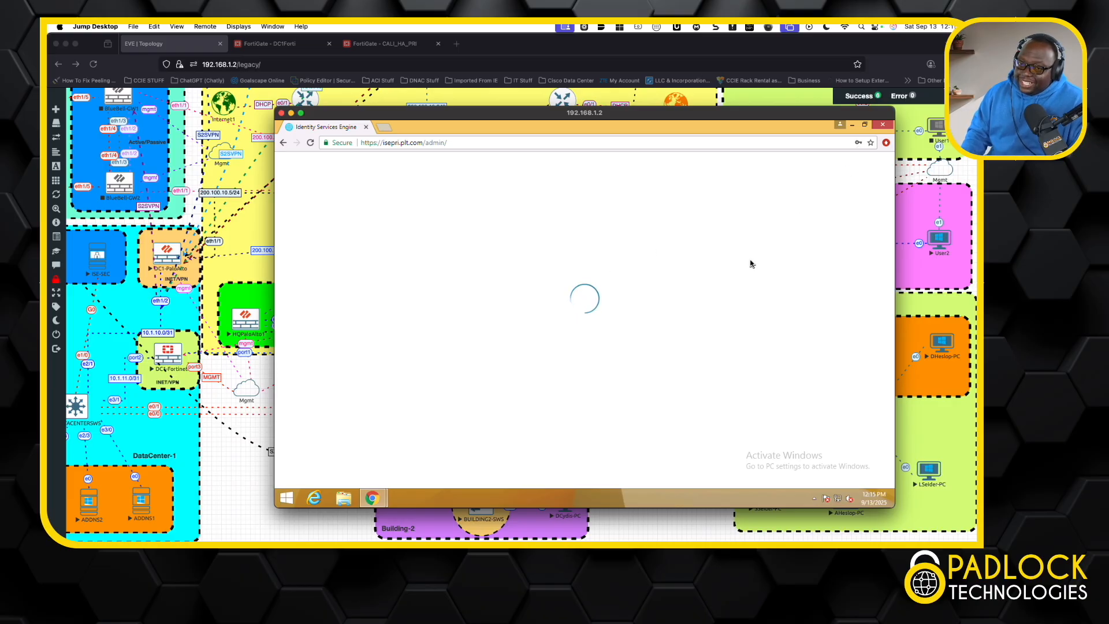